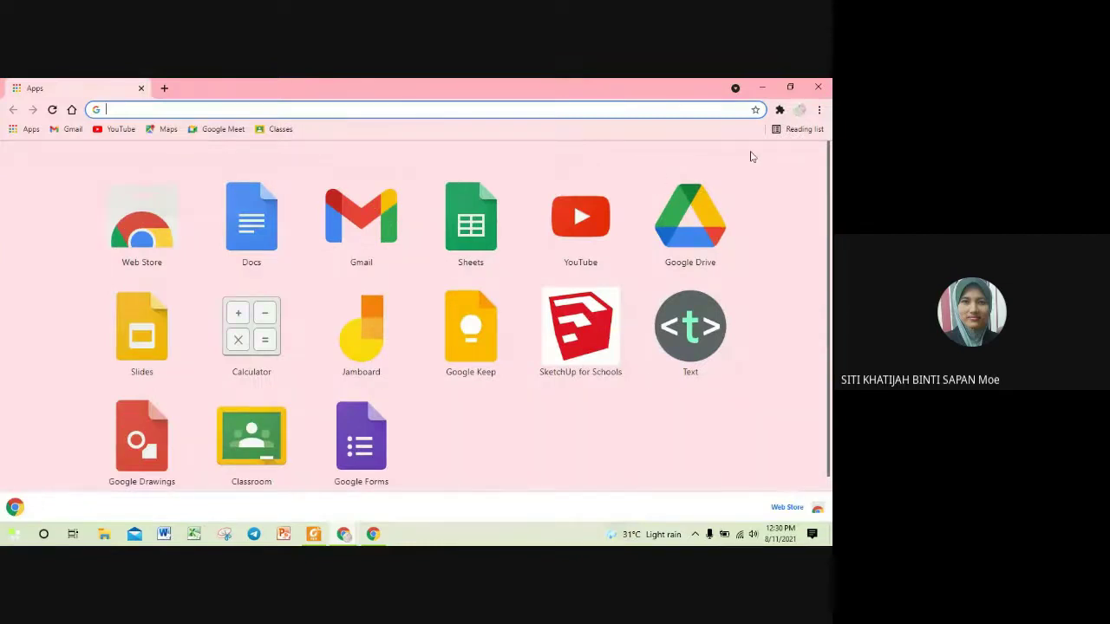
# Step: Switch to the teacher's moe-dl.edu.my browser profile and log in to the DELIMa teacher site from its home page
pyautogui.click(800, 110)
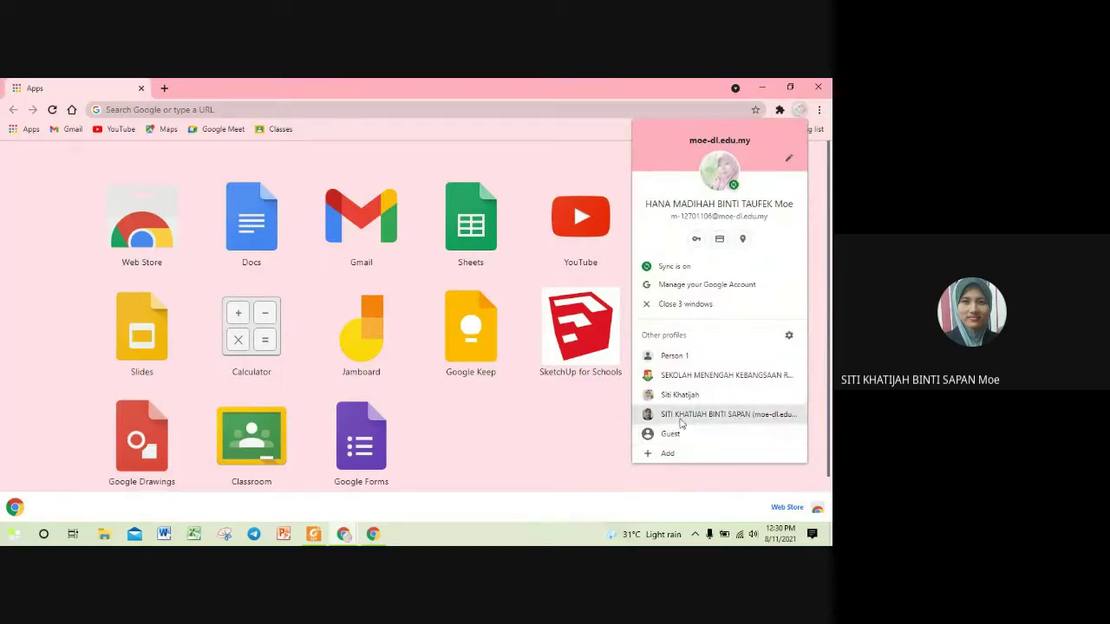
pyautogui.click(681, 414)
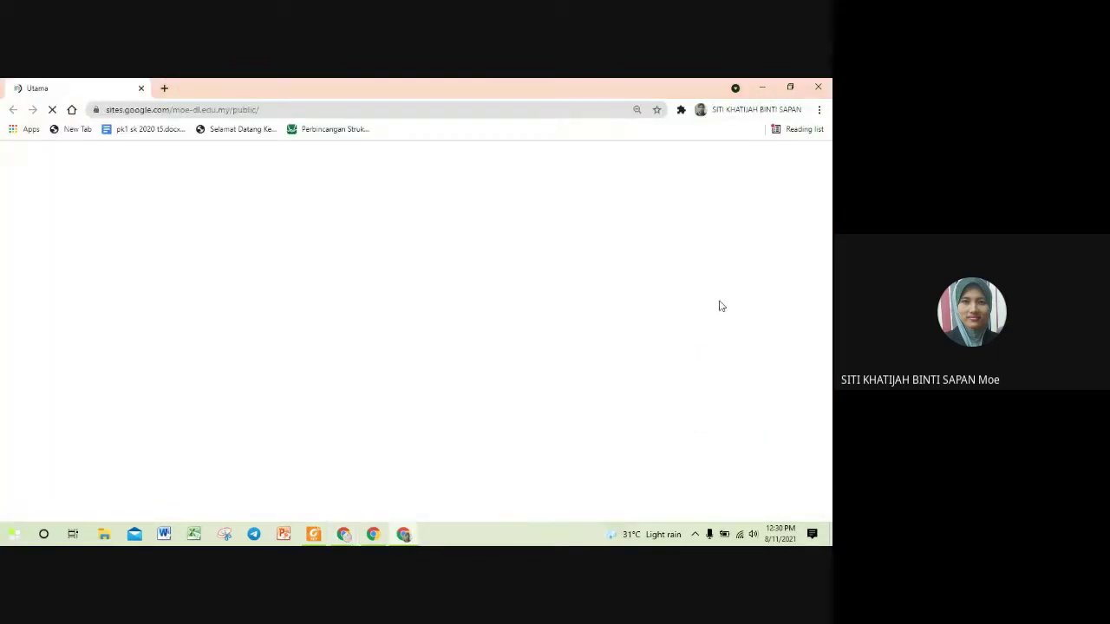
pyautogui.scroll(-3, 447, 276)
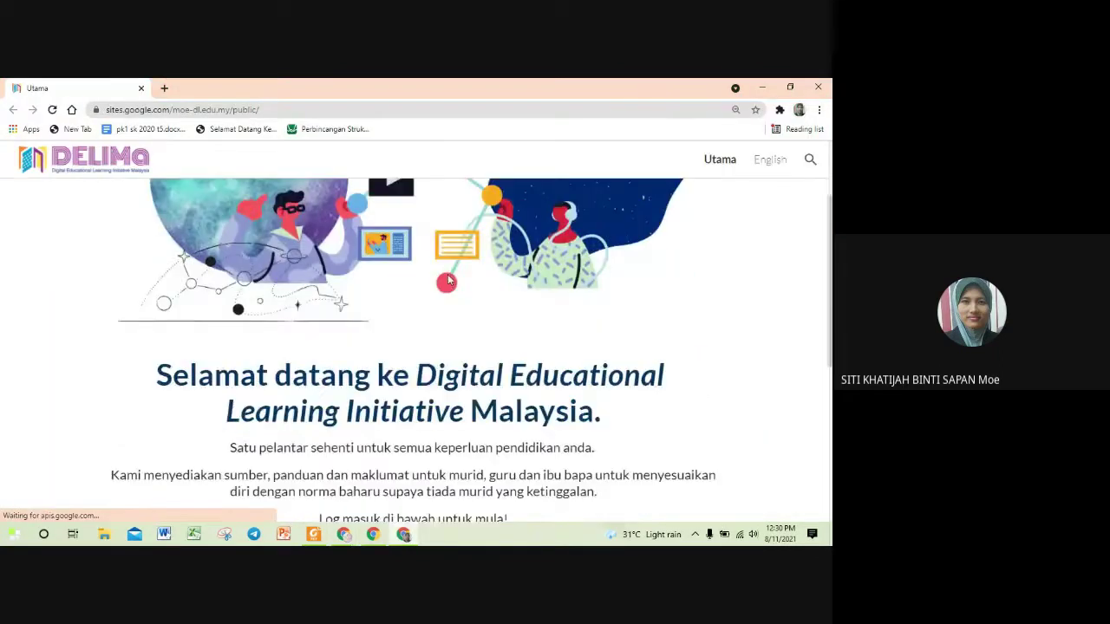
pyautogui.scroll(-2, 447, 280)
pyautogui.click(405, 395)
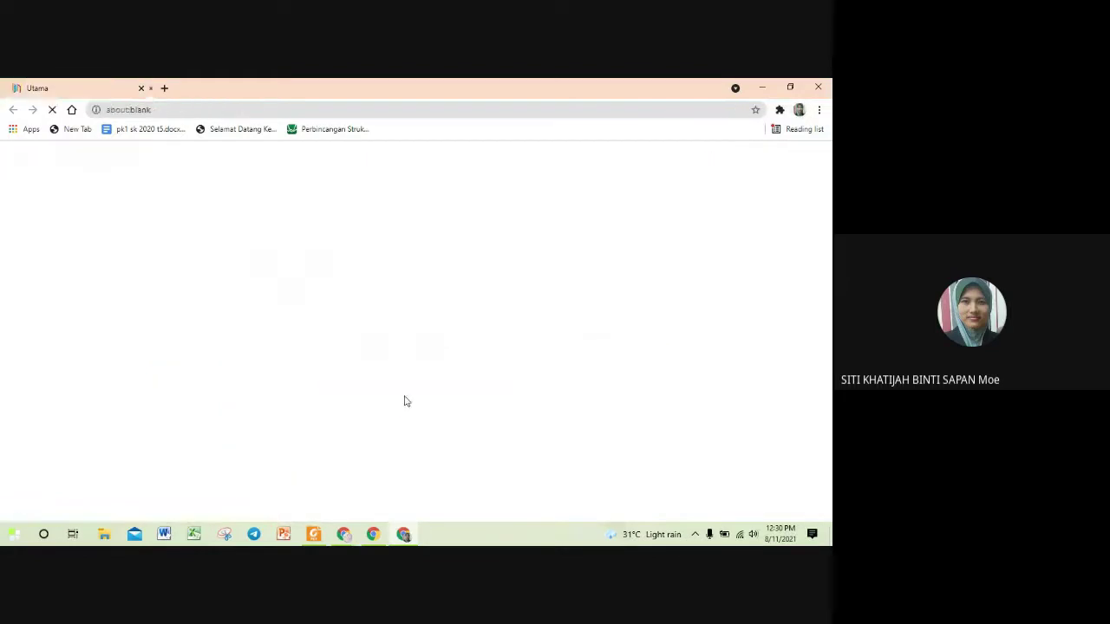
# Step: Go to the Aktiviti section of the DELIMa teacher menu and open Google Classroom from there
pyautogui.scroll(-2, 404, 402)
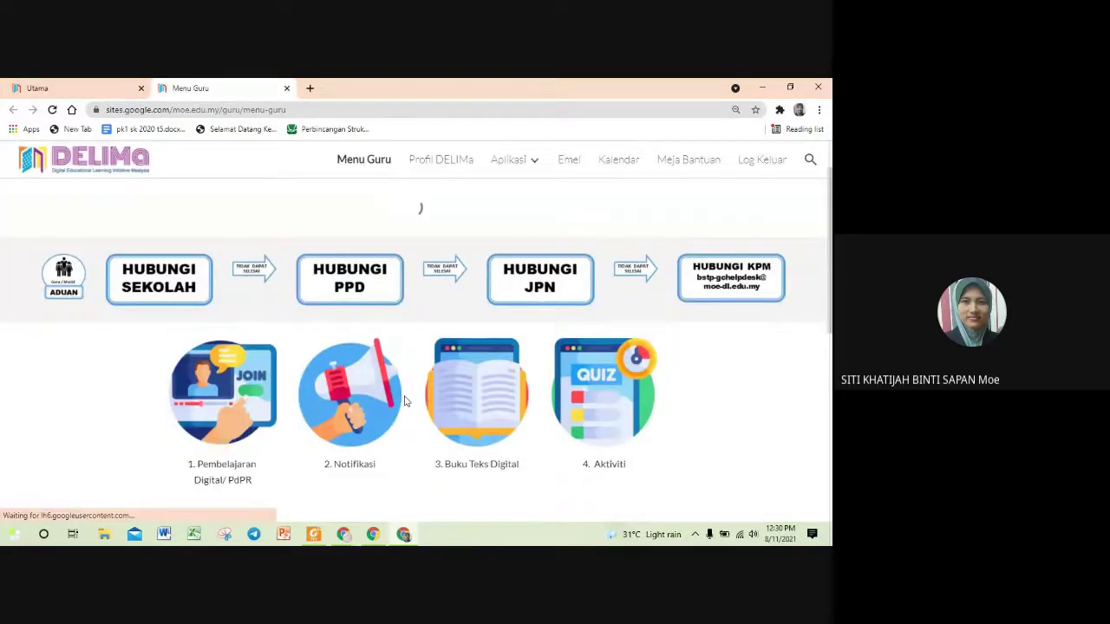
pyautogui.click(625, 361)
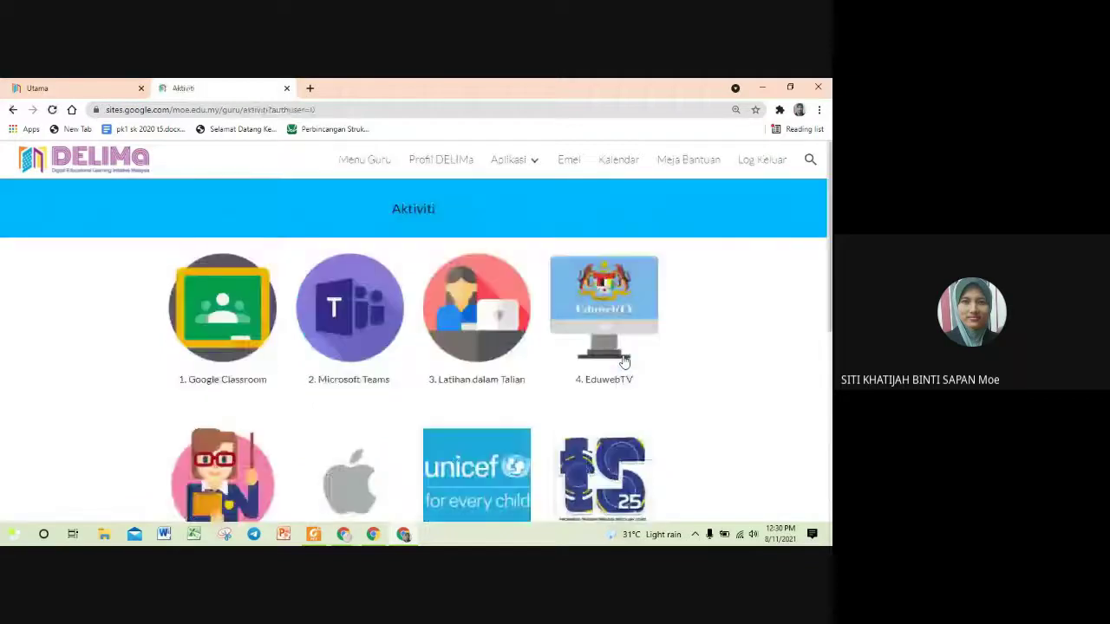
pyautogui.click(224, 319)
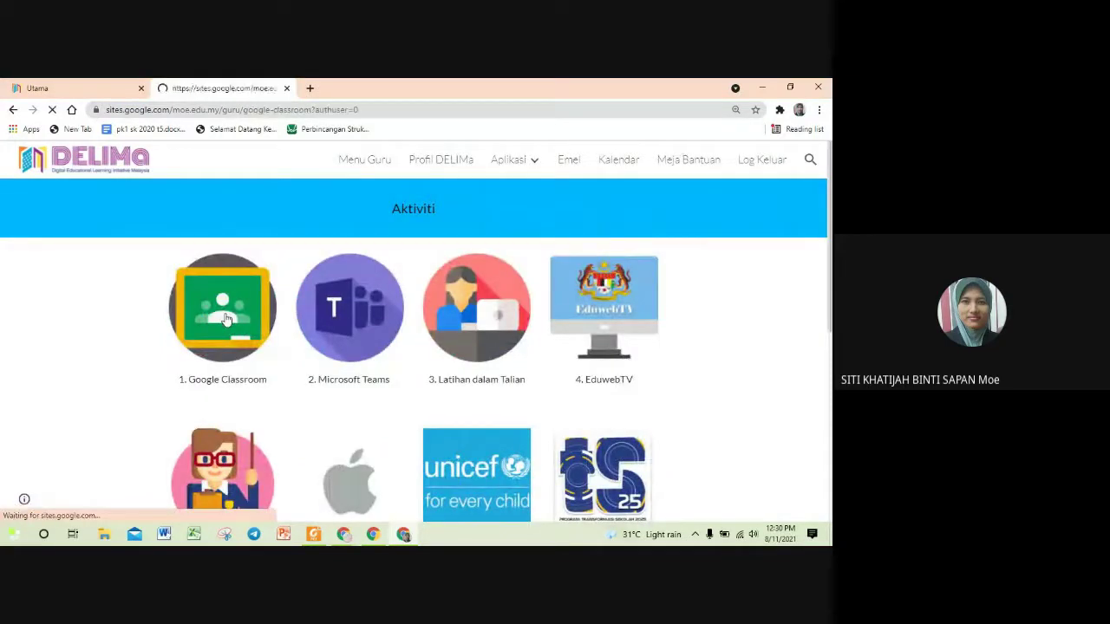
pyautogui.scroll(-2, 295, 329)
pyautogui.click(343, 322)
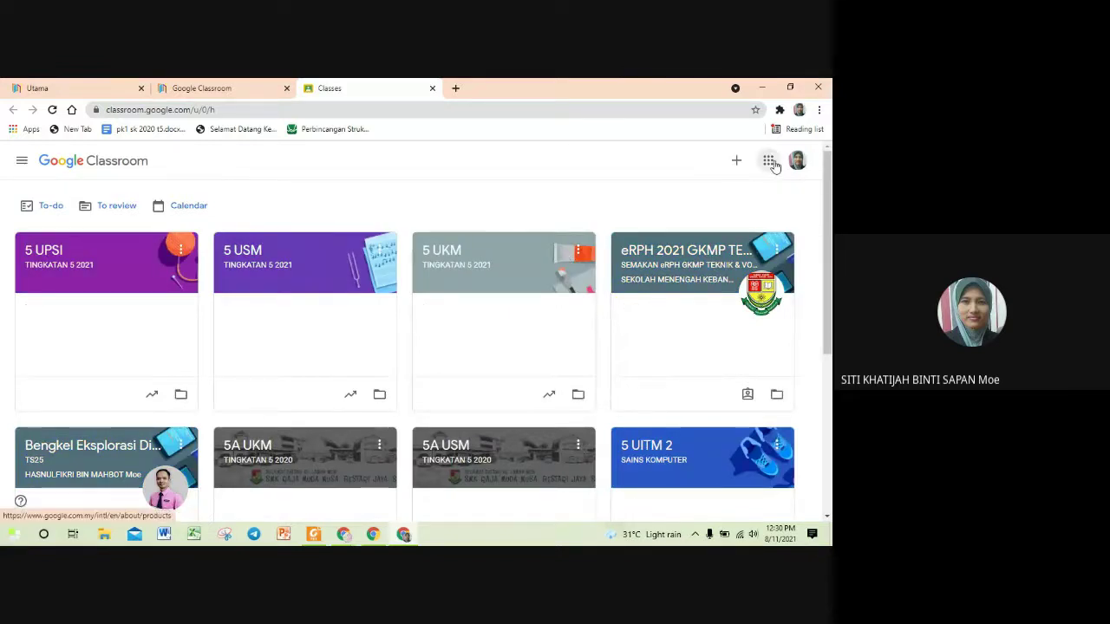
# Step: Open Google Drive from Classroom and bring up the sharing settings of the suggested PENTAKSIRAN OGOS SAINS form
pyautogui.click(769, 162)
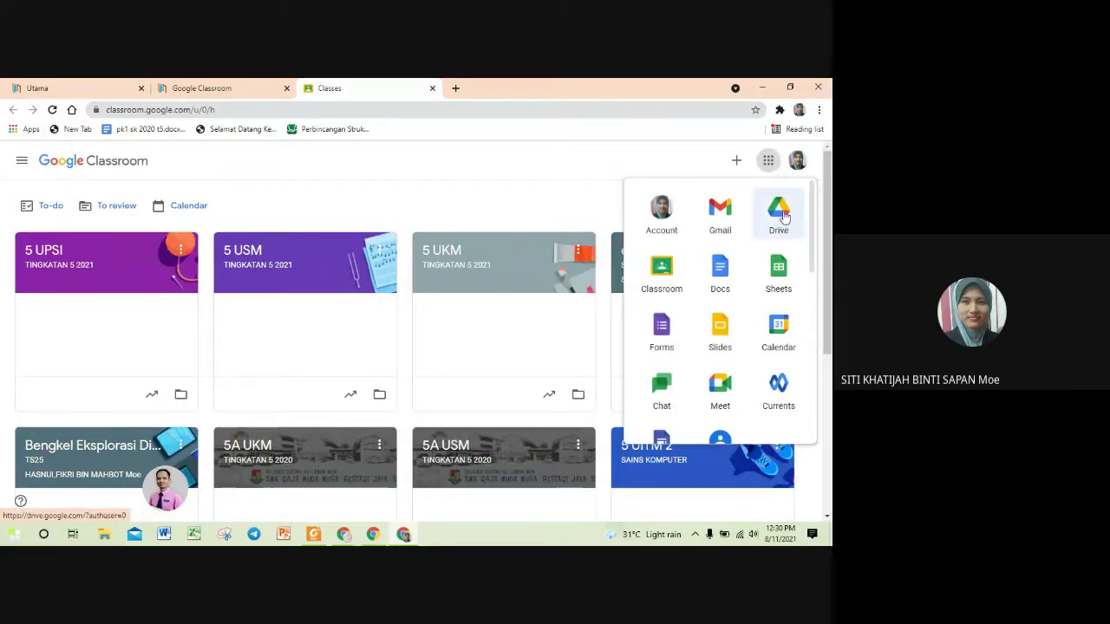
pyautogui.click(783, 216)
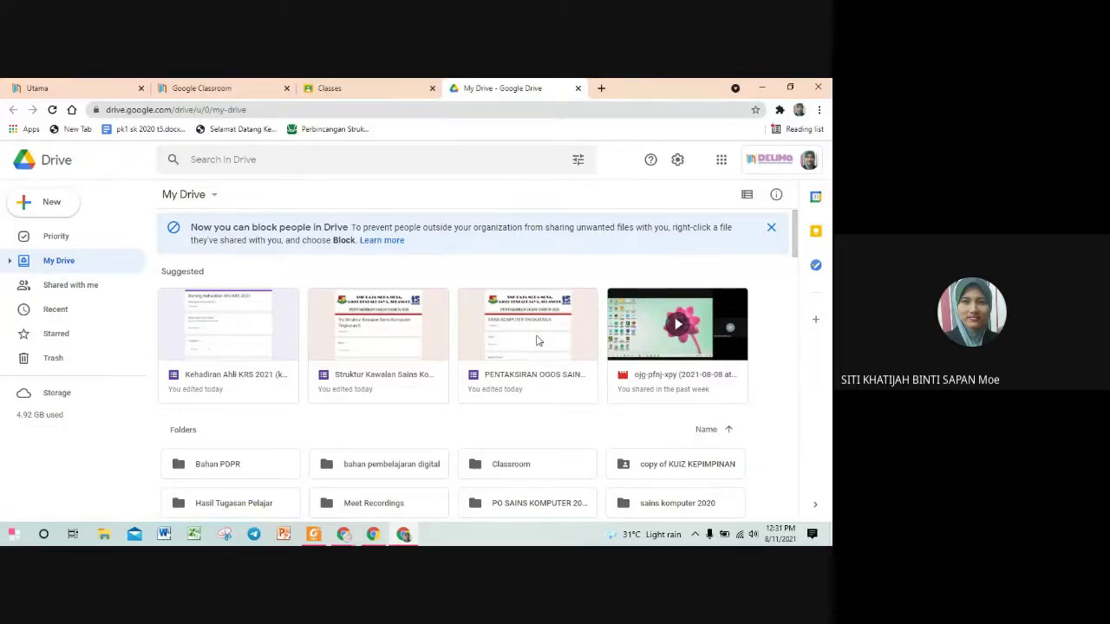
pyautogui.rightClick(537, 336)
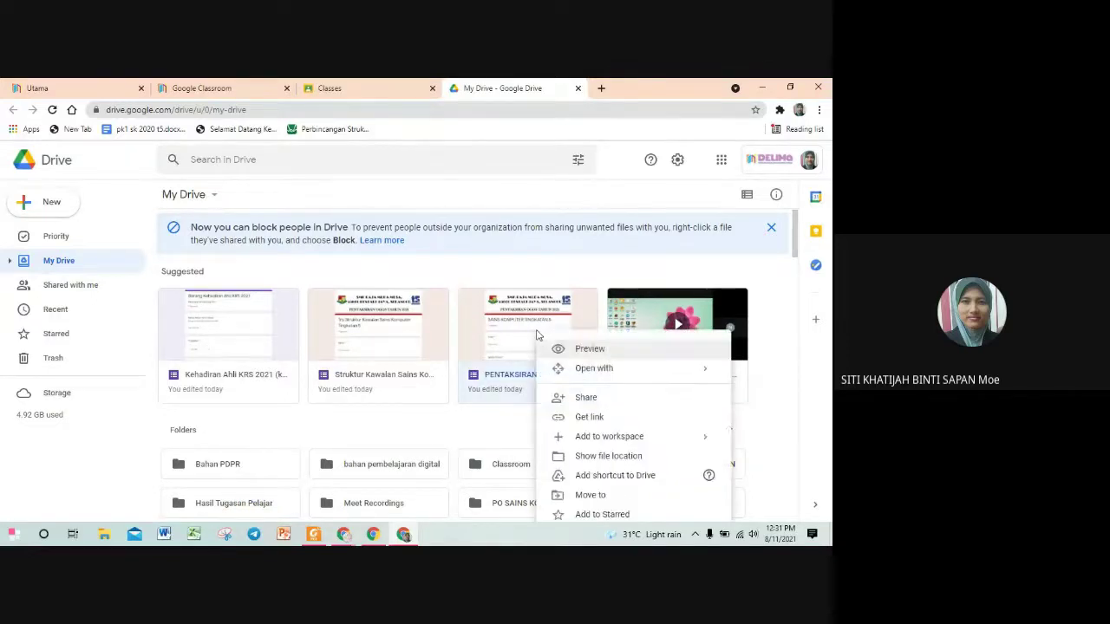
pyautogui.moveTo(544, 309)
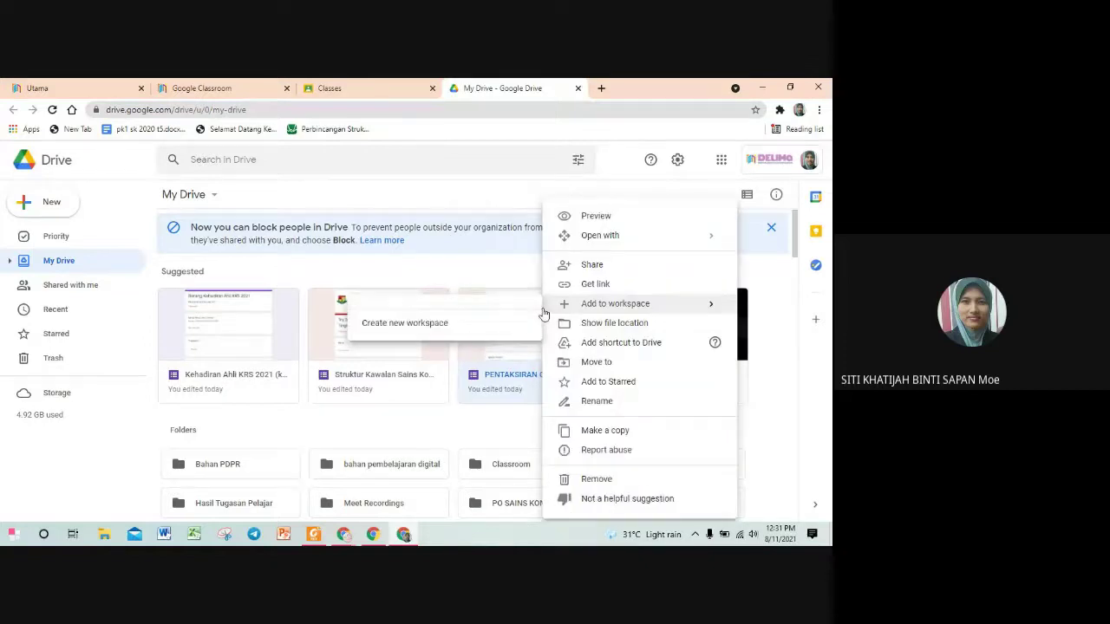
pyautogui.rightClick(518, 351)
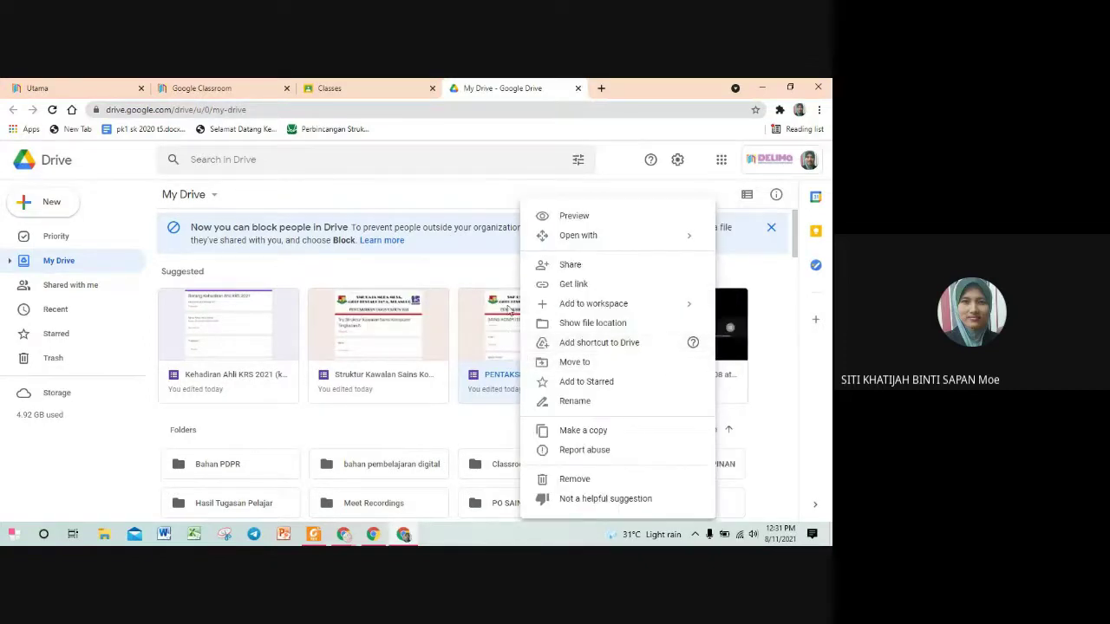
pyautogui.click(595, 270)
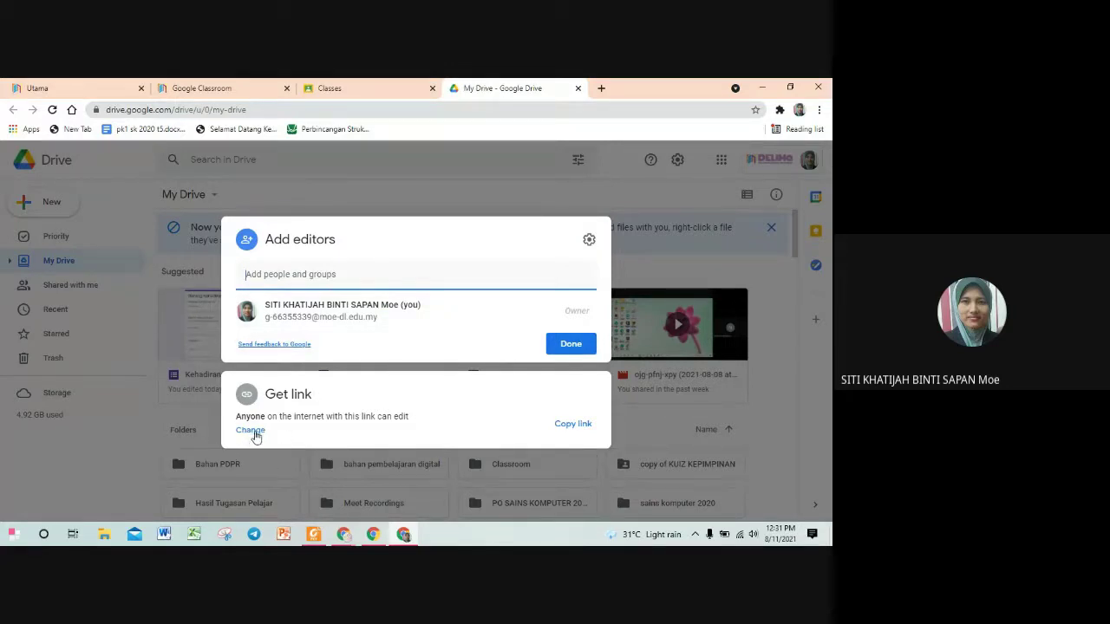
# Step: Keep the form's link access at "Anyone with the link" with the Editor role and copy the link
pyautogui.click(253, 432)
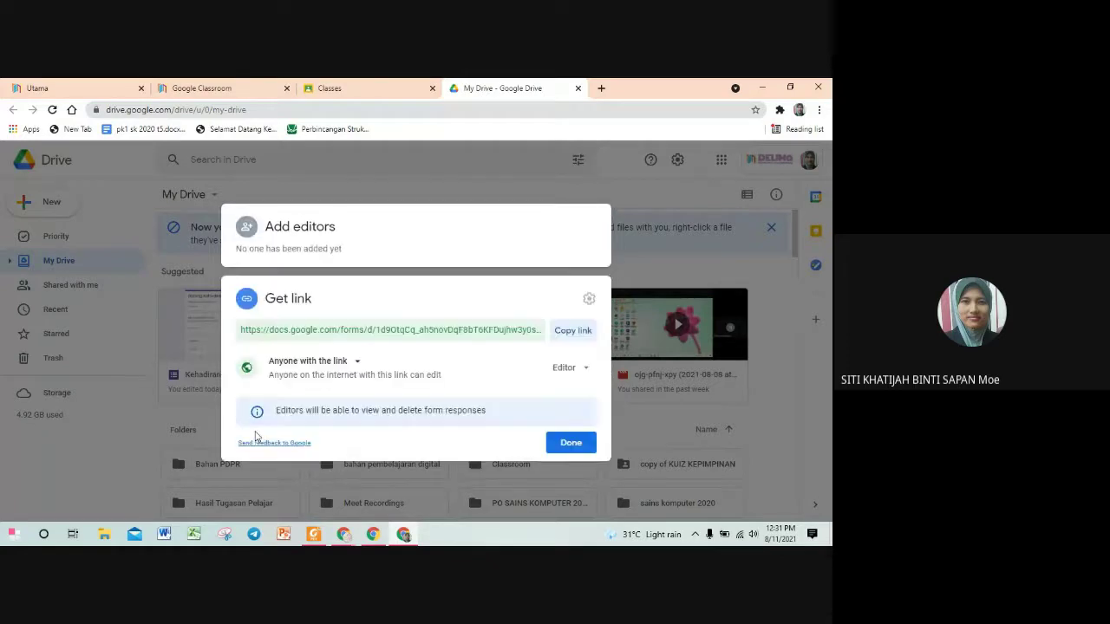
pyautogui.click(357, 363)
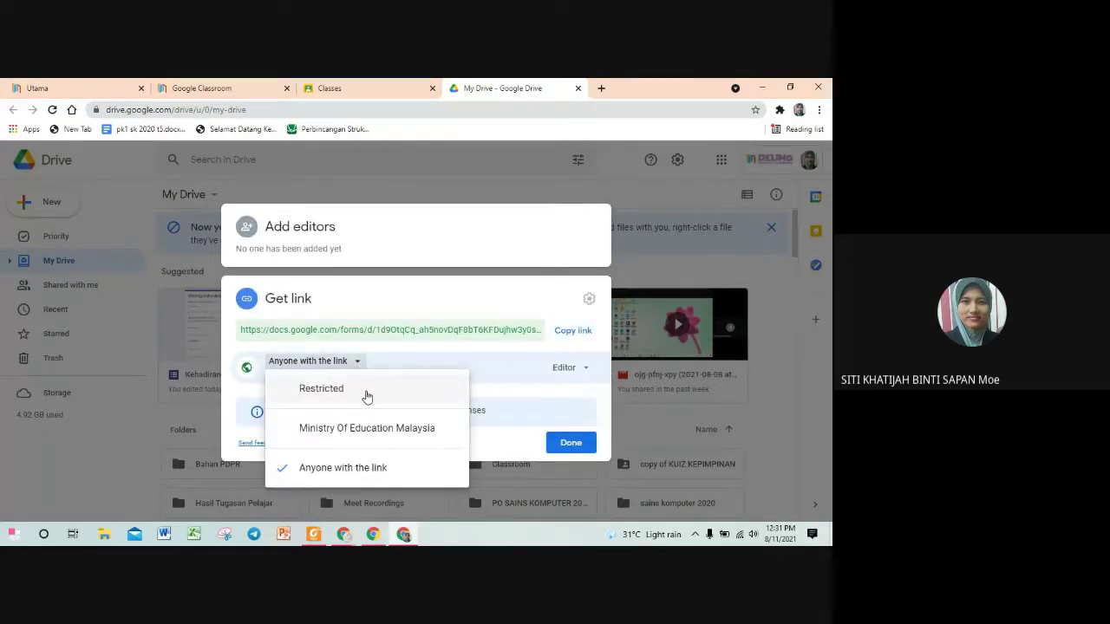
pyautogui.click(353, 473)
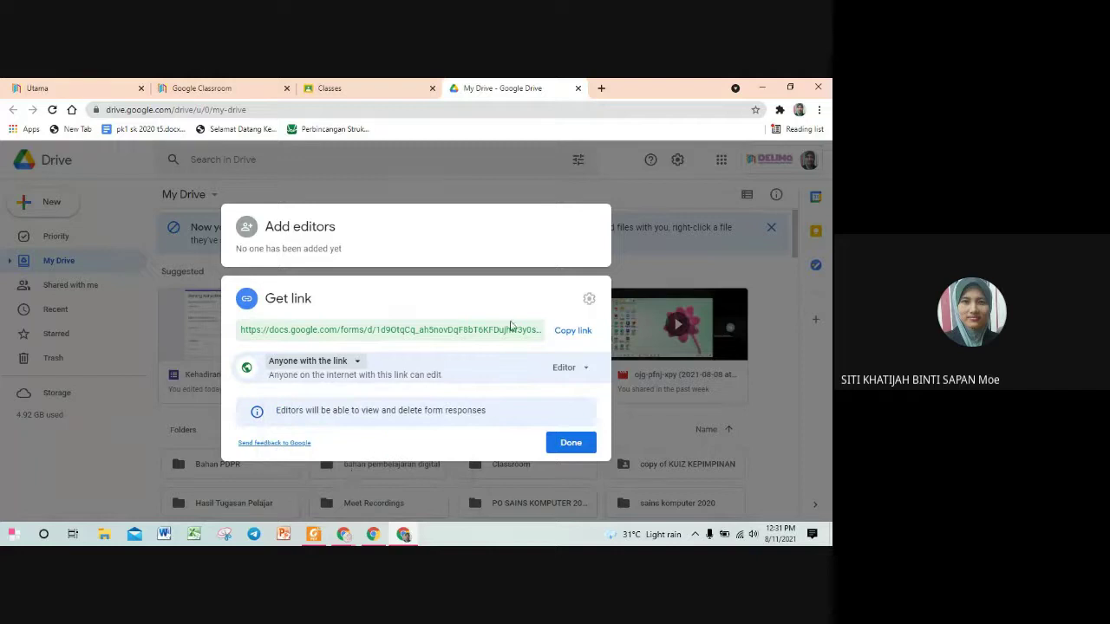
pyautogui.click(580, 337)
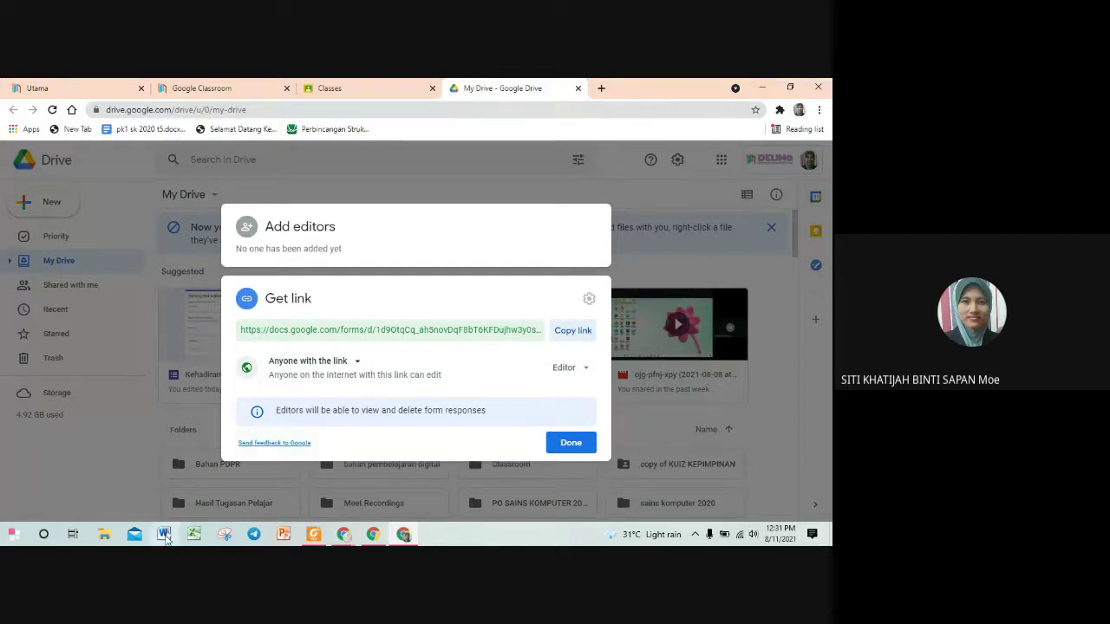
# Step: Switch to Microsoft Word and paste the copied form link into the blank document as text only
pyautogui.click(165, 534)
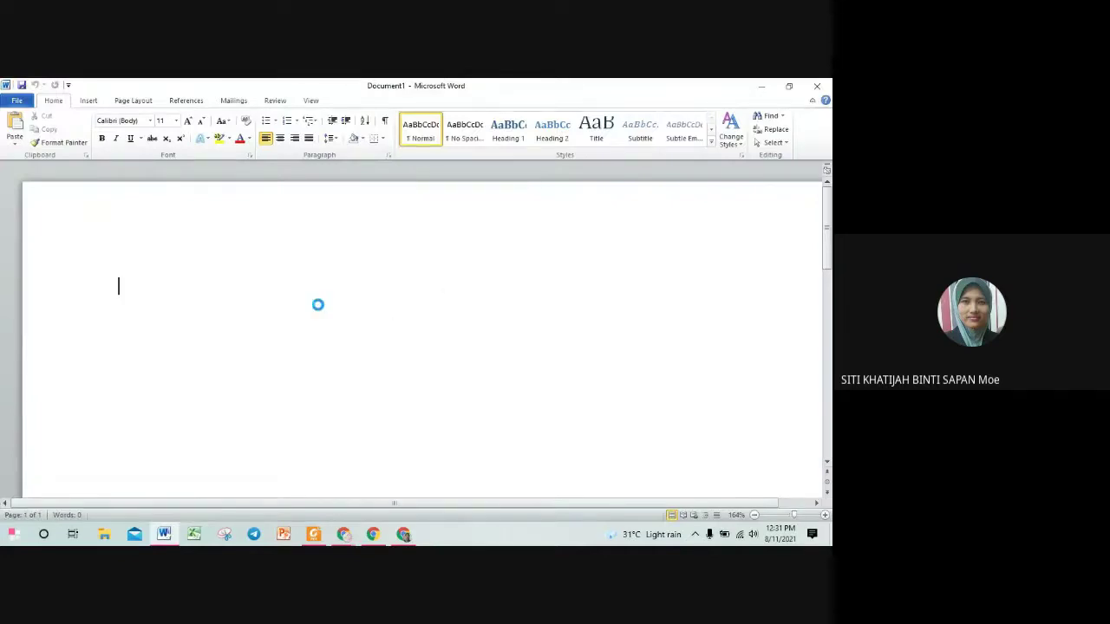
pyautogui.hotkey('ctrl', 'v')
pyautogui.hotkey('ctrl', 'z')
pyautogui.rightClick(153, 301)
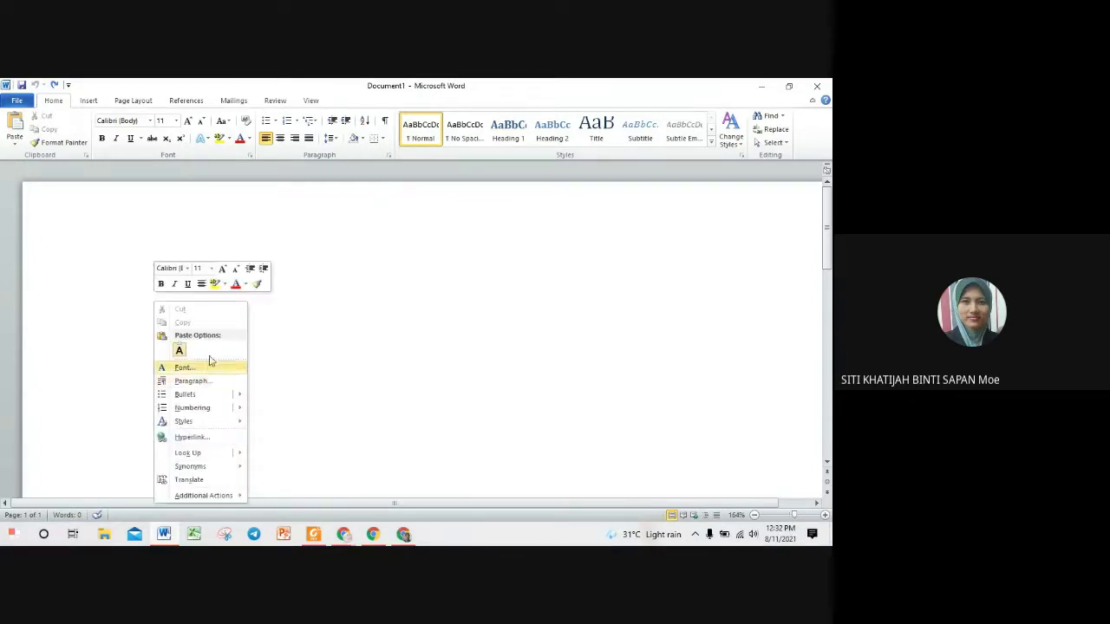
pyautogui.click(179, 349)
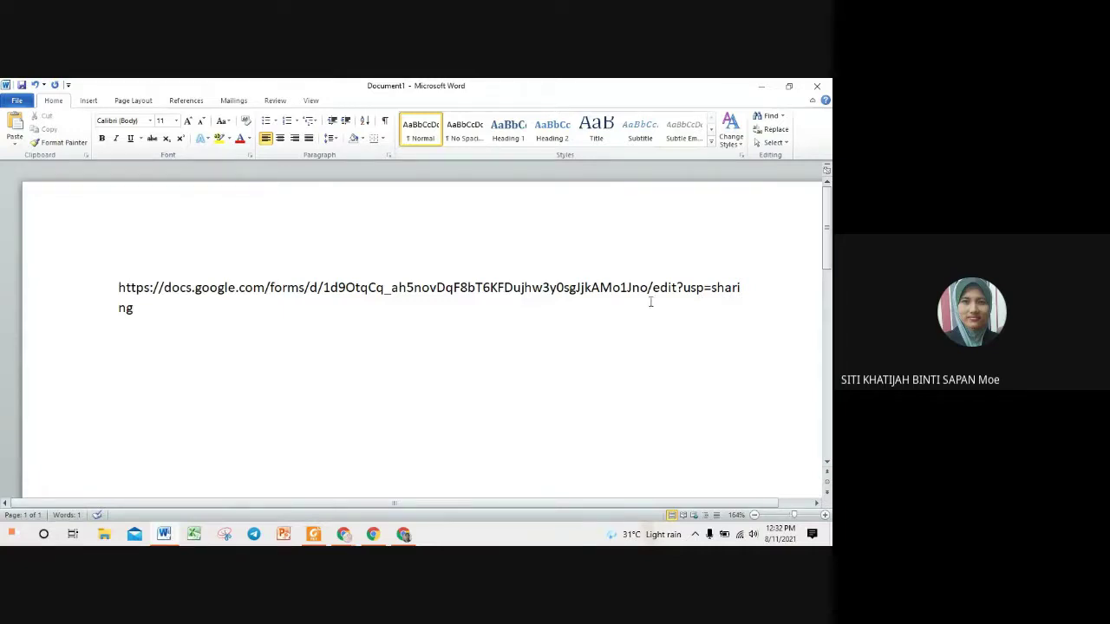
# Step: Replace "edit?usp=sharing" at the end of the pasted link with "copy" and select the whole link
pyautogui.moveTo(652, 287); pyautogui.dragTo(136, 306)
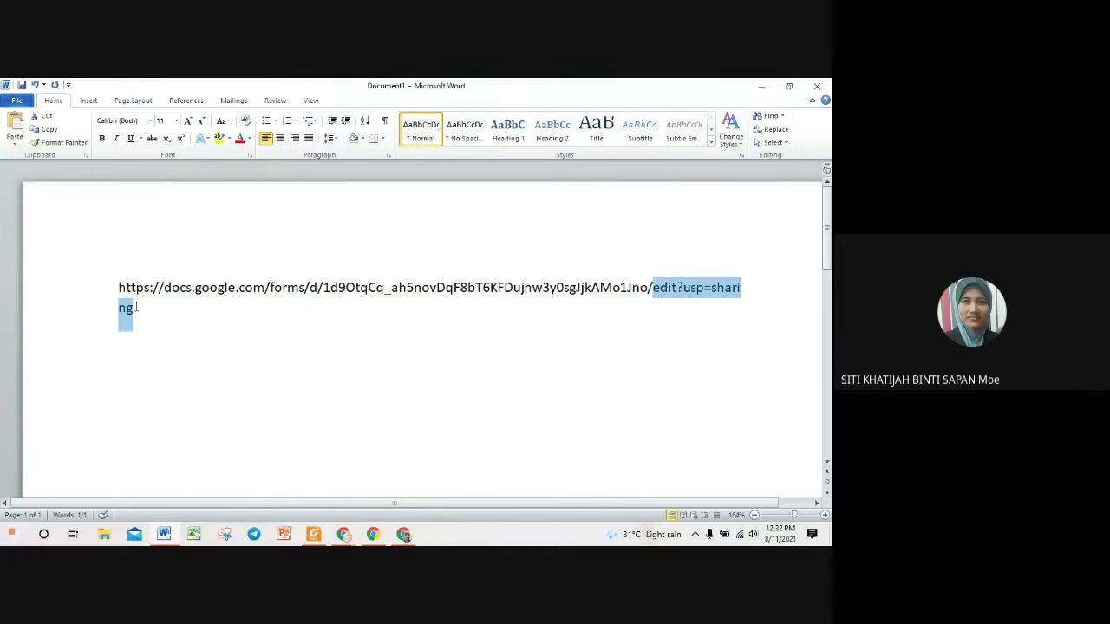
pyautogui.write('COP')
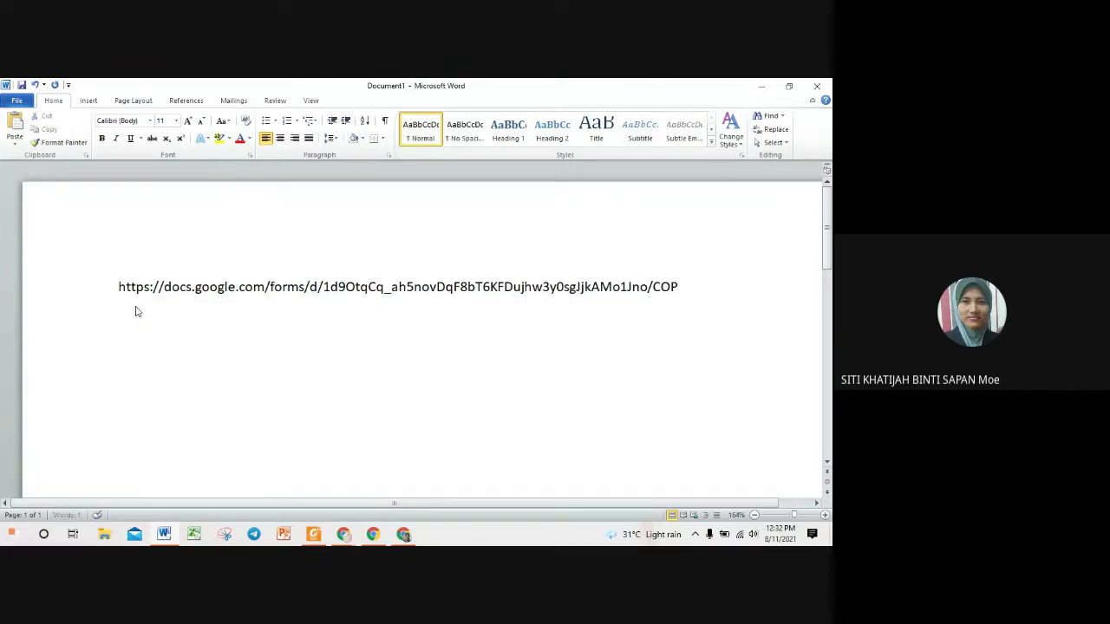
pyautogui.press('BackSpace')
pyautogui.press('BackSpace')
pyautogui.press('BackSpace')
pyautogui.write('copy')
pyautogui.moveTo(120, 289); pyautogui.dragTo(467, 291)
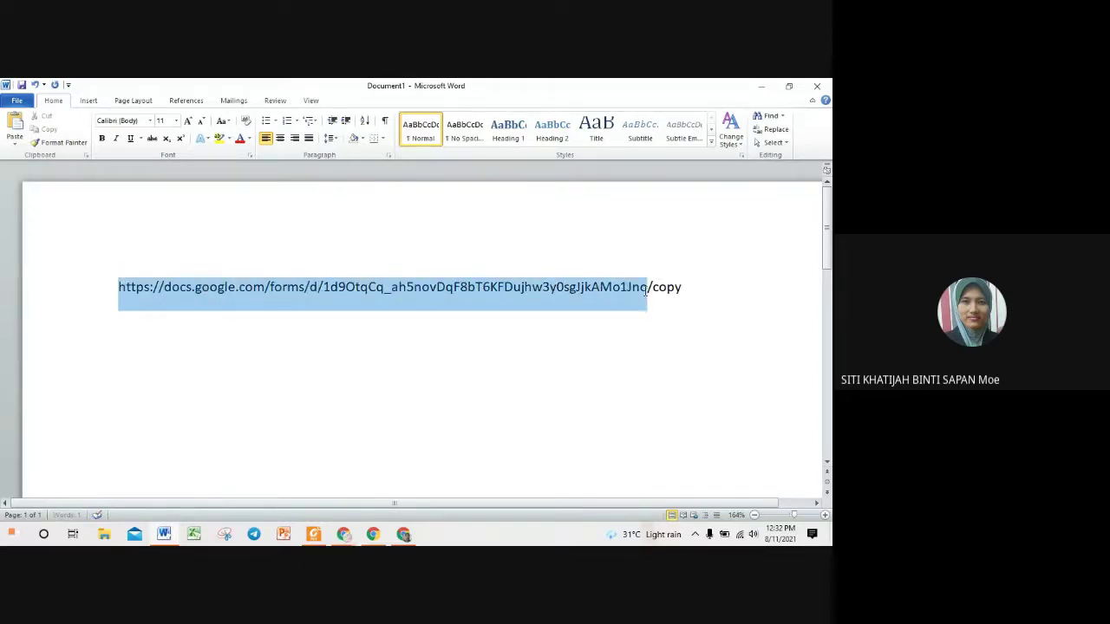
pyautogui.moveTo(645, 290); pyautogui.dragTo(687, 291)
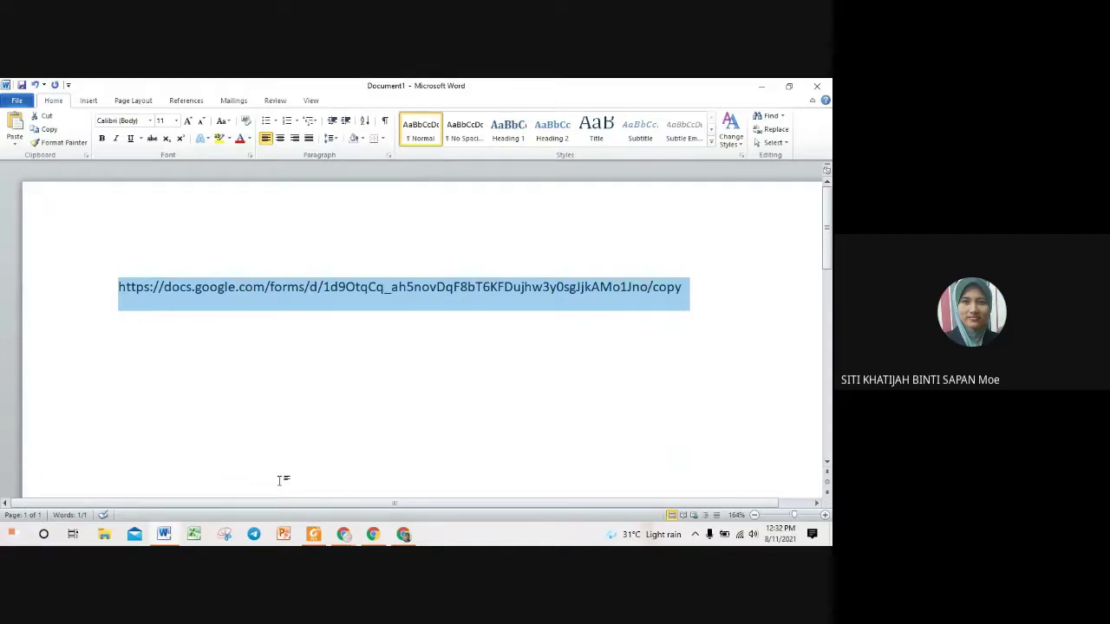
# Step: Switch to Telegram, find the colleague's chat and make a copy of the form from the last forwarded link ending in /copy
pyautogui.click(254, 535)
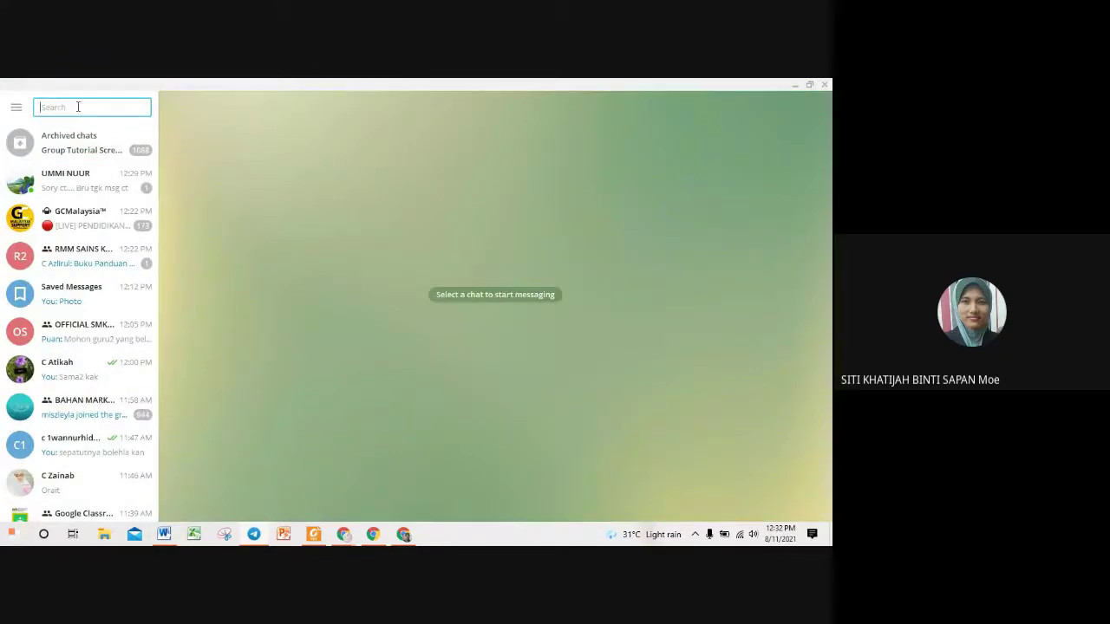
pyautogui.write('ri')
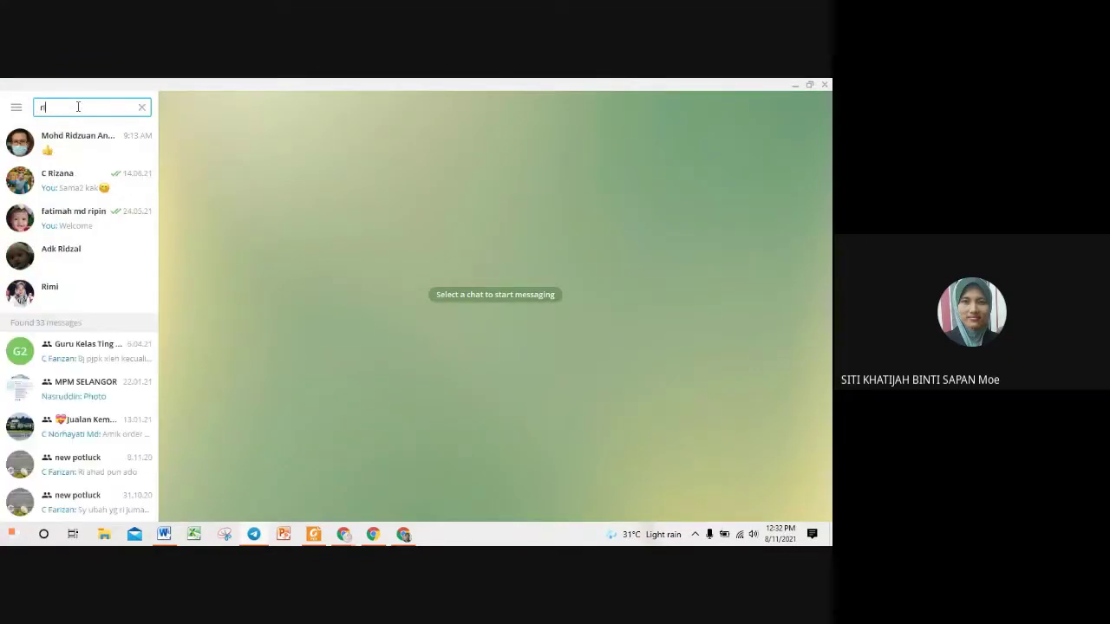
pyautogui.click(78, 141)
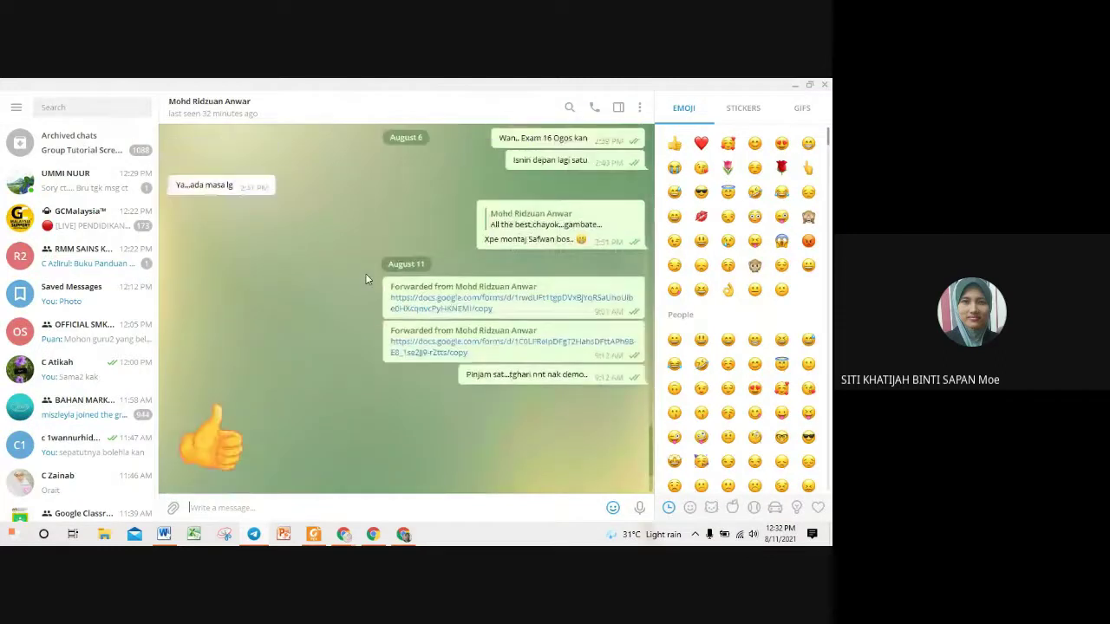
pyautogui.scroll(2, 366, 273)
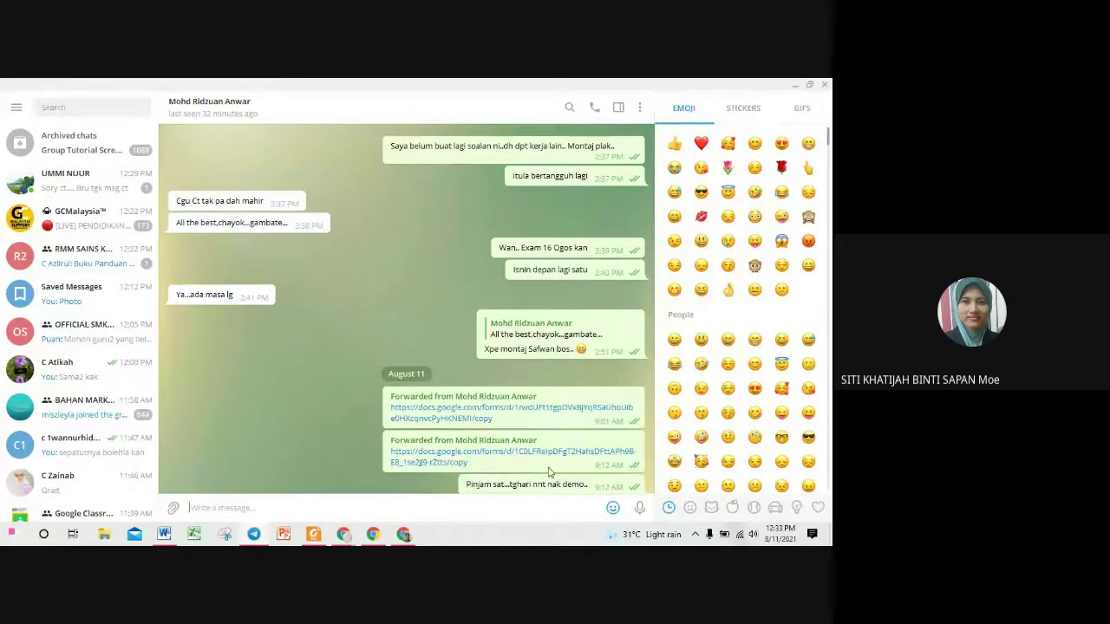
pyautogui.click(444, 463)
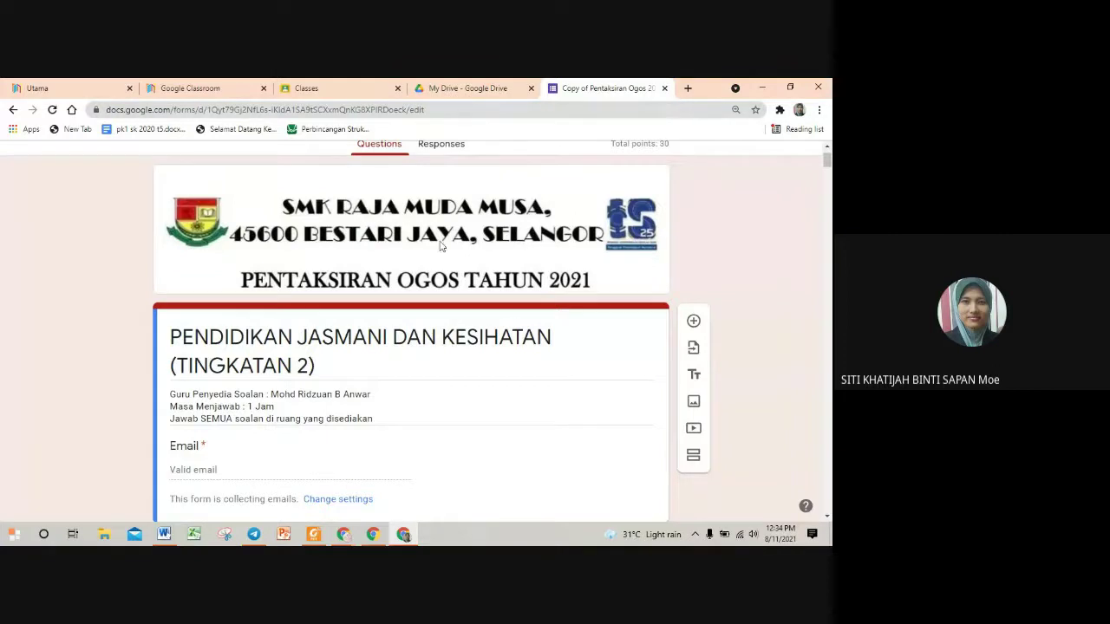
# Step: Look through the header and first questions of "Copy of Pentaksiran Ogos 2021 (PJPK F2)", and close the form
pyautogui.scroll(-3, 319, 359)
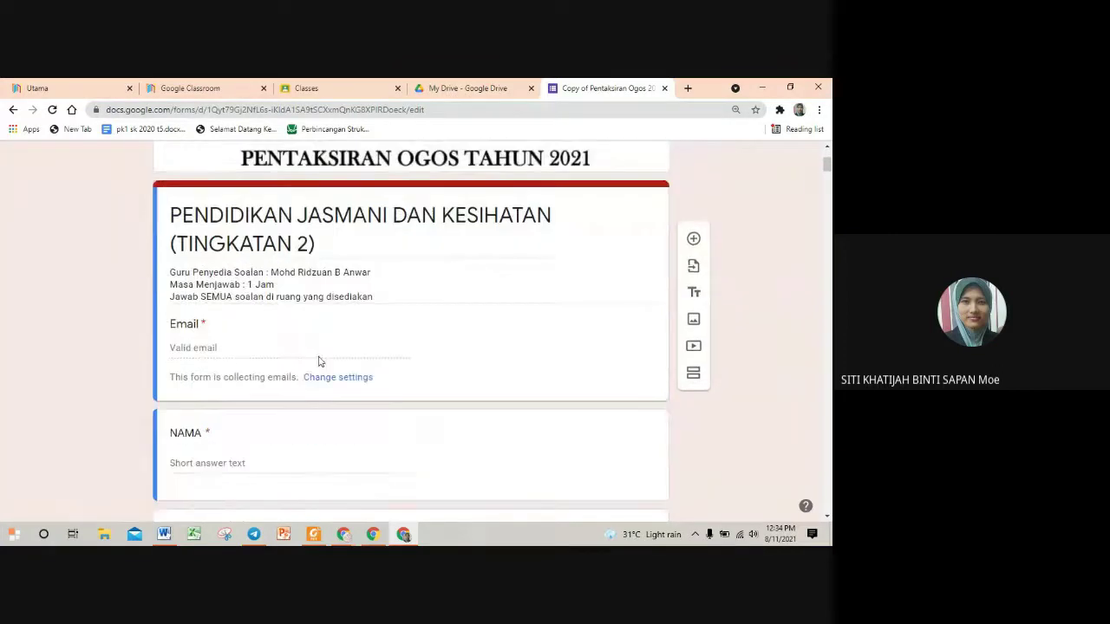
pyautogui.scroll(-15, 319, 359)
pyautogui.scroll(11, 319, 359)
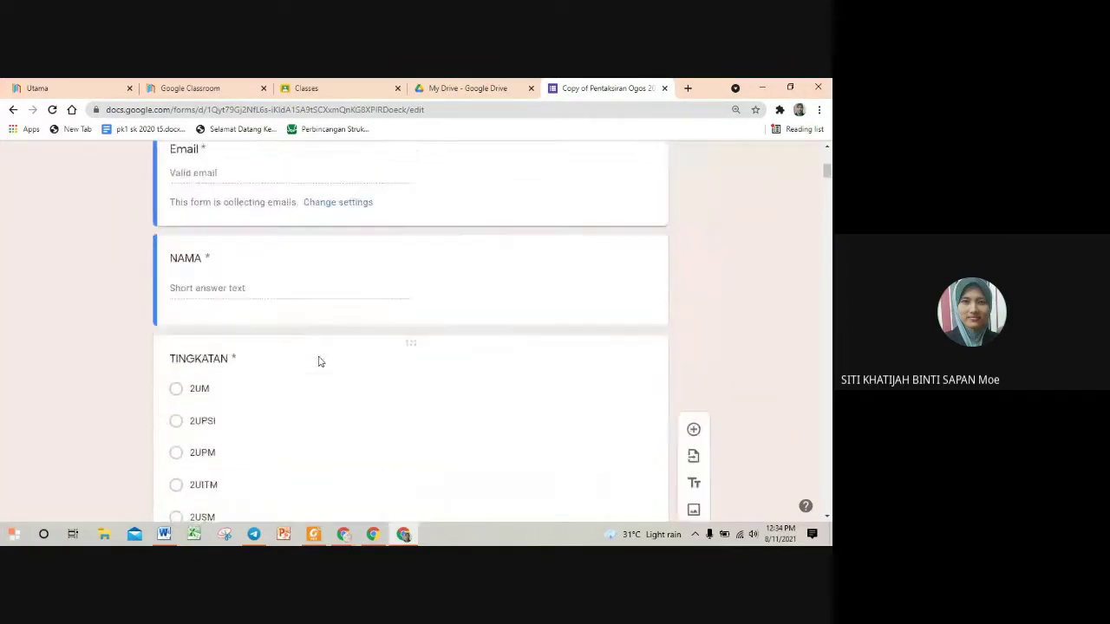
pyautogui.scroll(5, 319, 361)
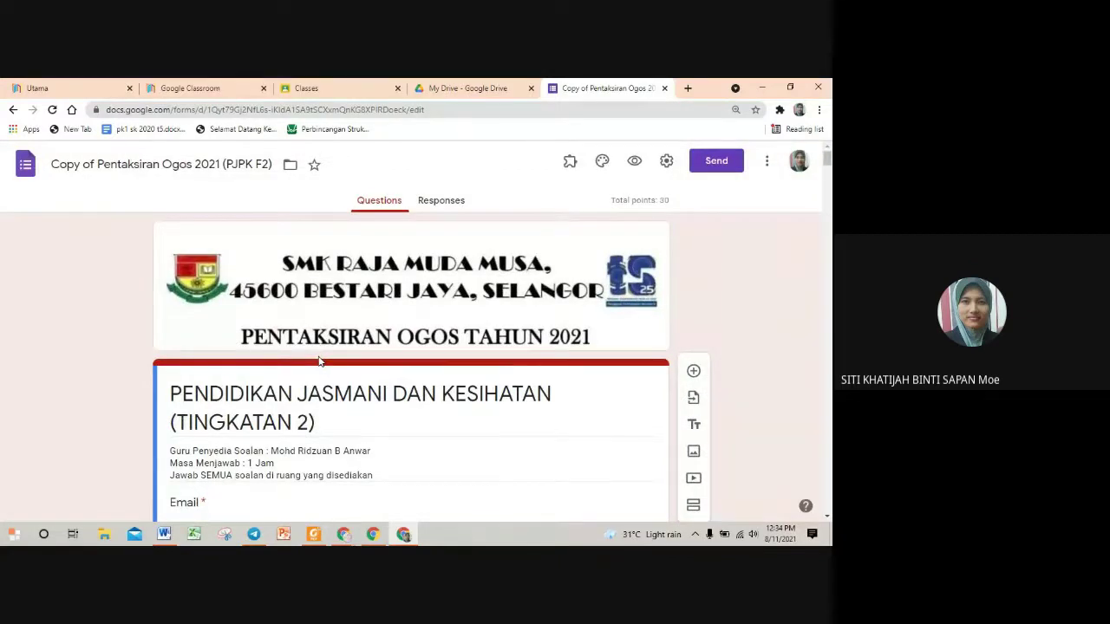
pyautogui.scroll(-1, 319, 361)
pyautogui.scroll(1, 319, 361)
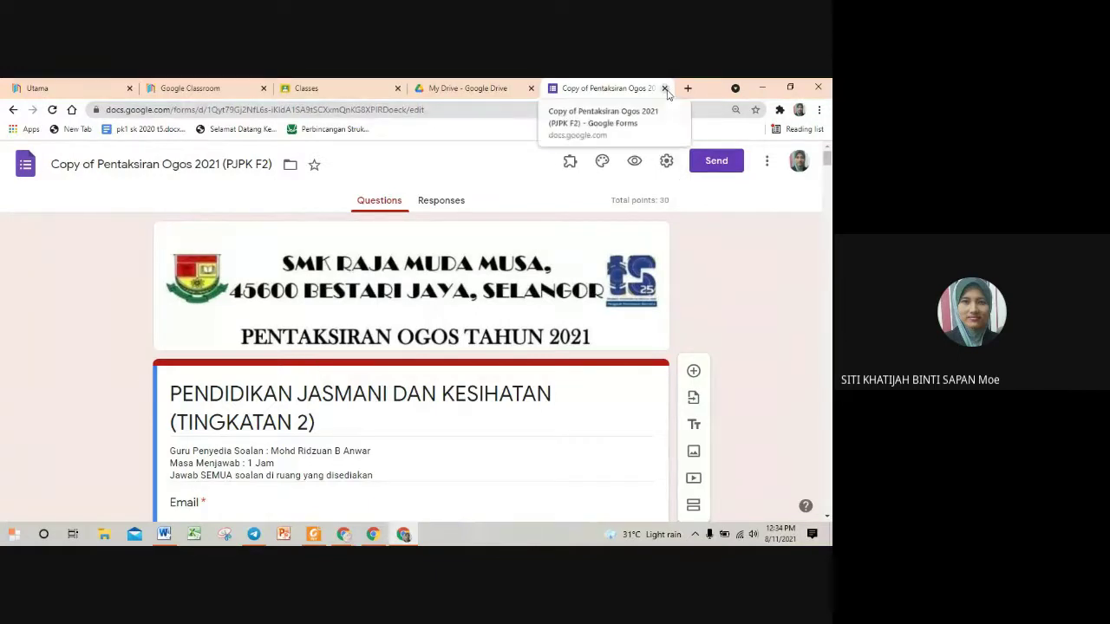
pyautogui.click(665, 88)
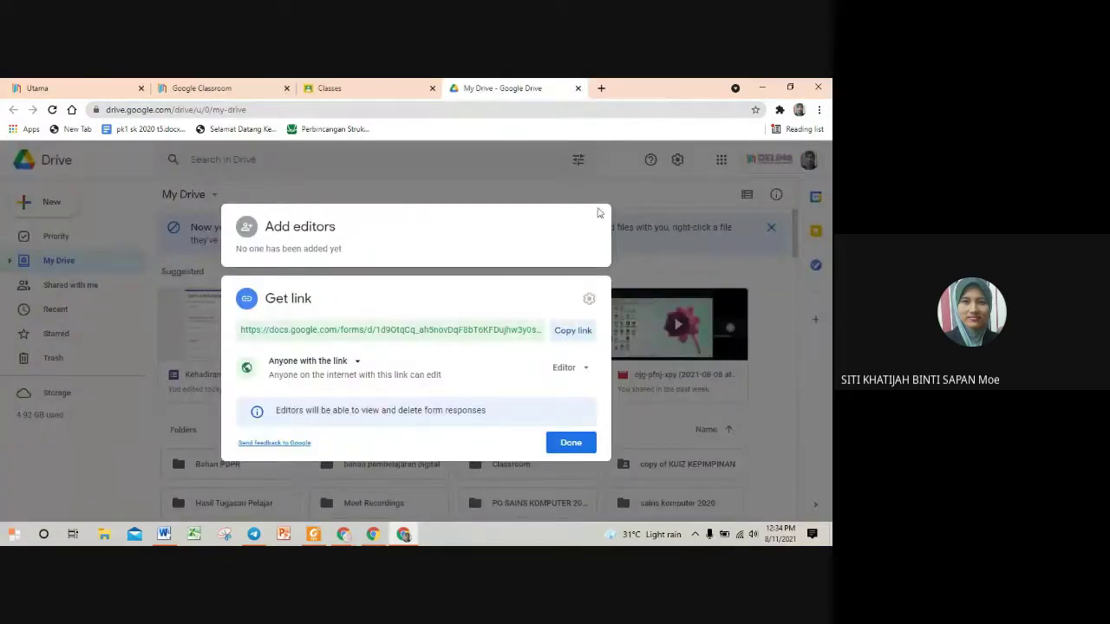
# Step: Close the form's link-sharing settings and look through the recently used Drive files for the copied form
pyautogui.click(573, 446)
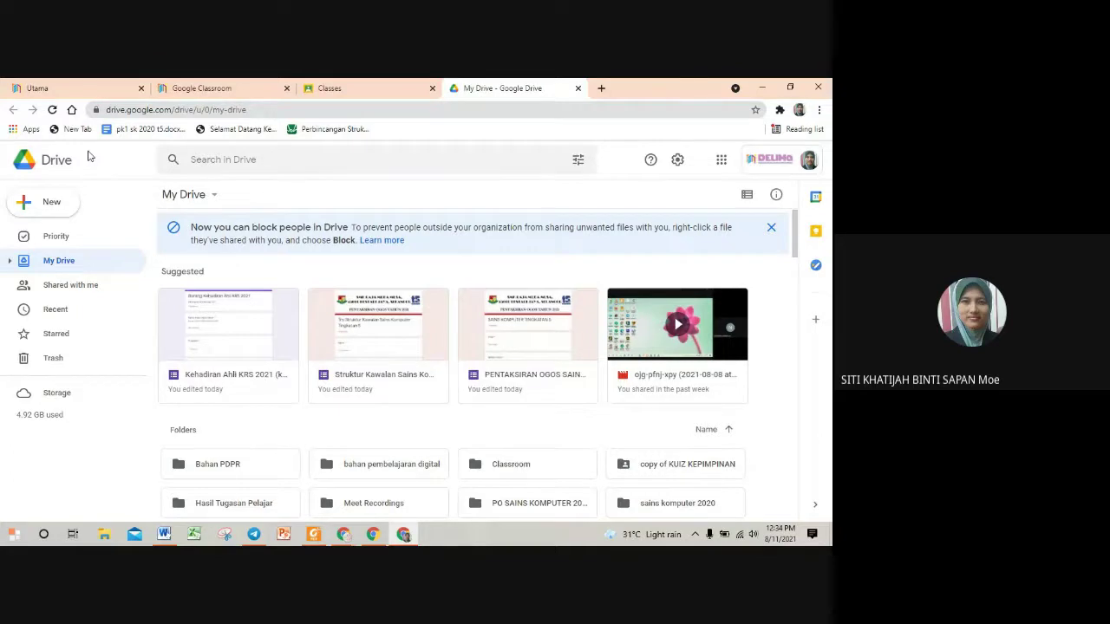
pyautogui.click(51, 314)
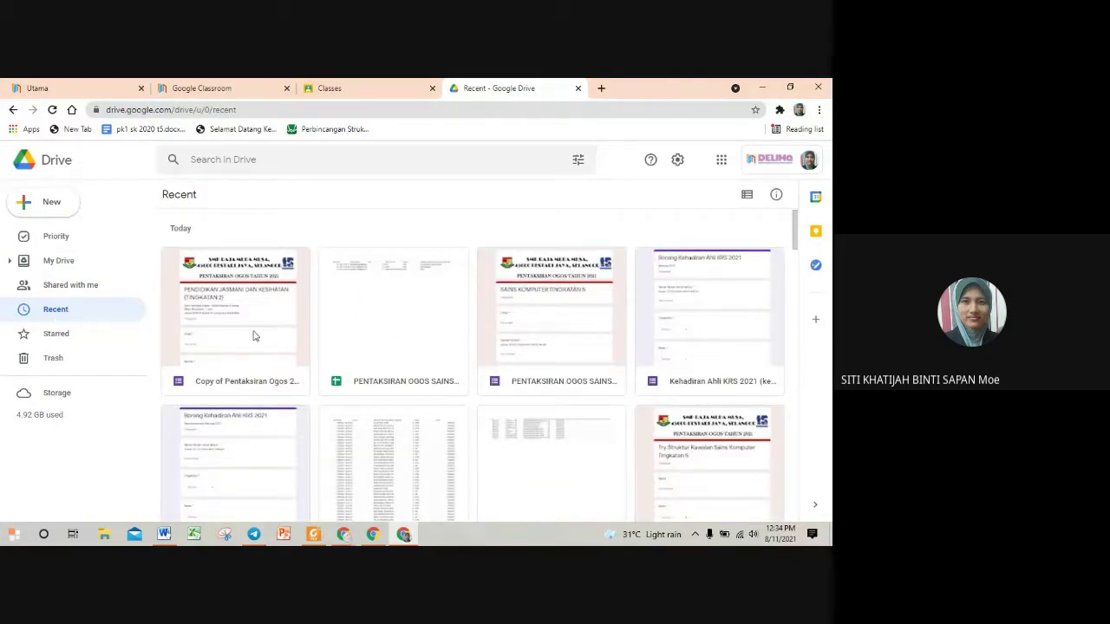
pyautogui.scroll(-5, 260, 334)
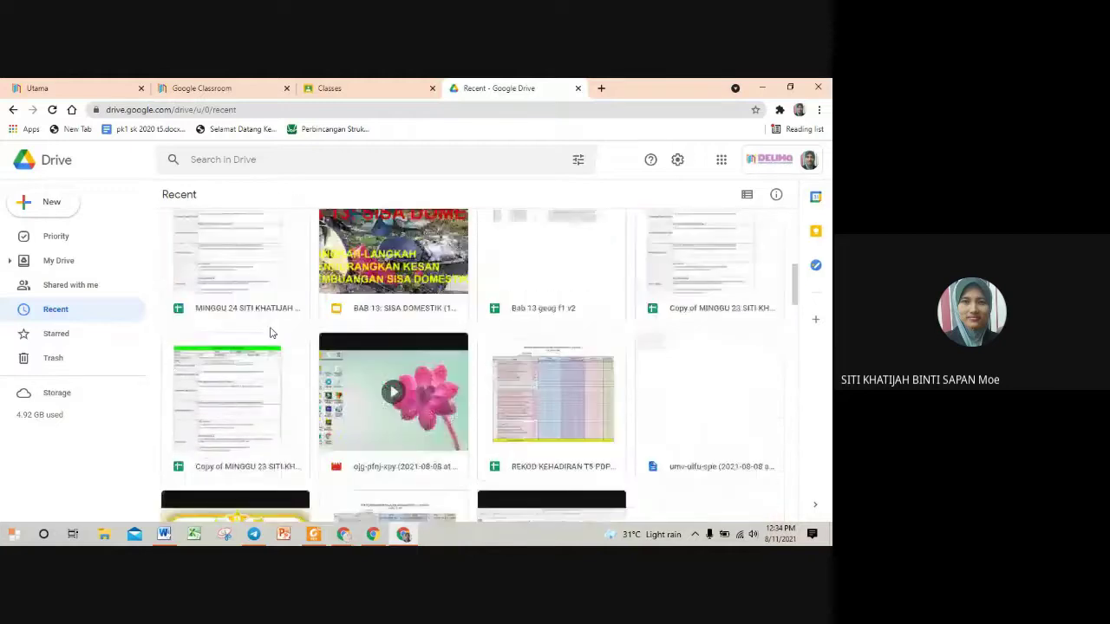
pyautogui.scroll(2, 270, 333)
pyautogui.scroll(3, 270, 333)
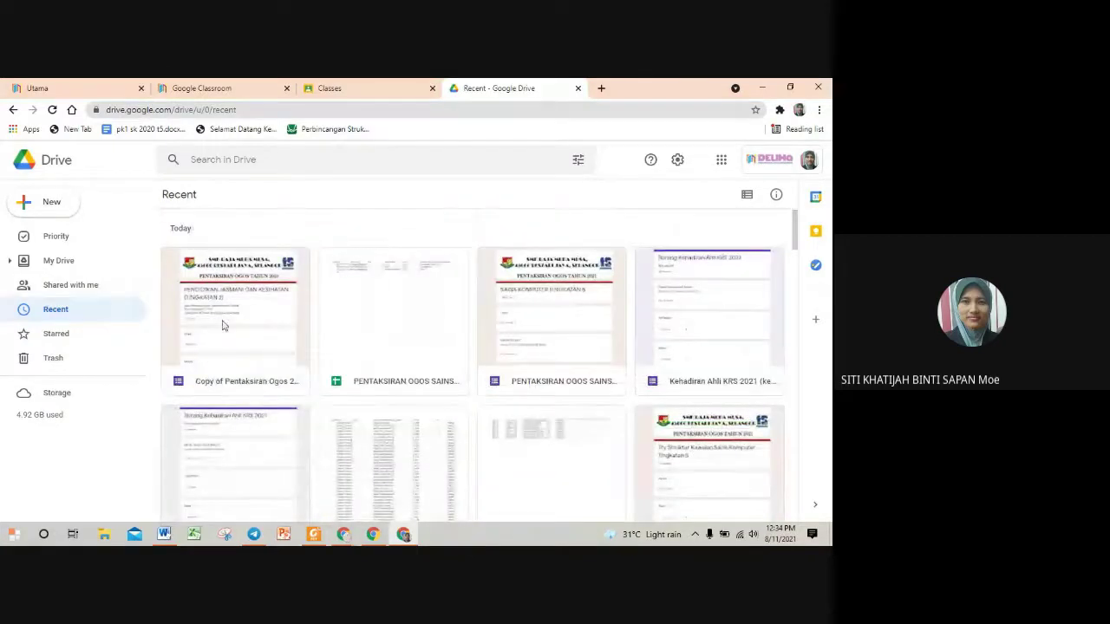
# Step: Create a new folder named "PENTAKSIRAN OGOS 2021" in My Drive
pyautogui.click(60, 261)
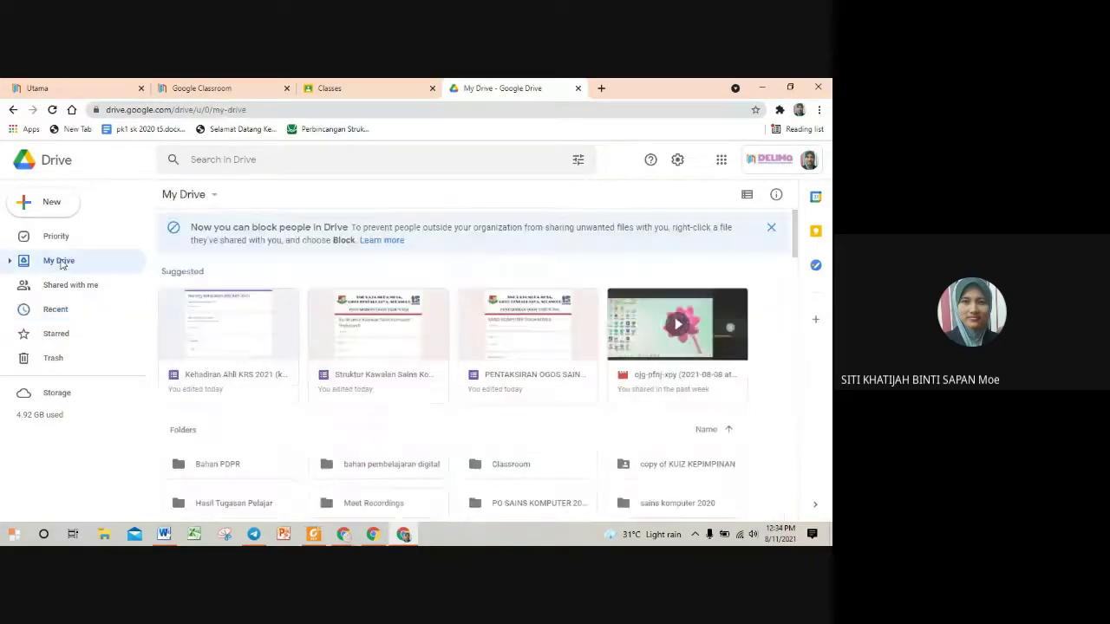
pyautogui.scroll(-1, 453, 453)
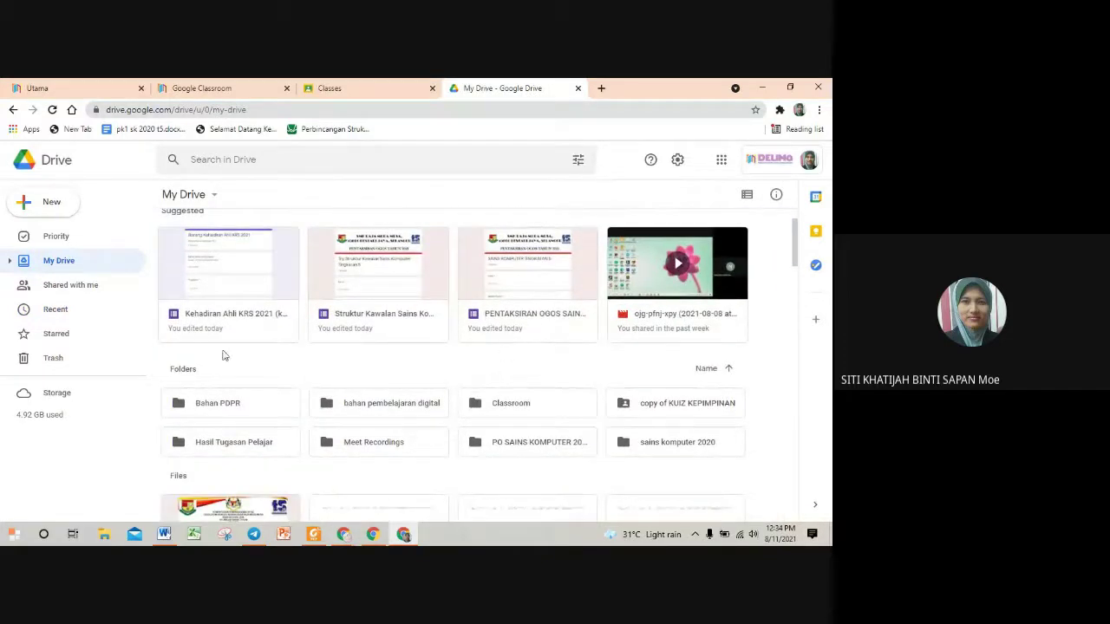
pyautogui.rightClick(522, 374)
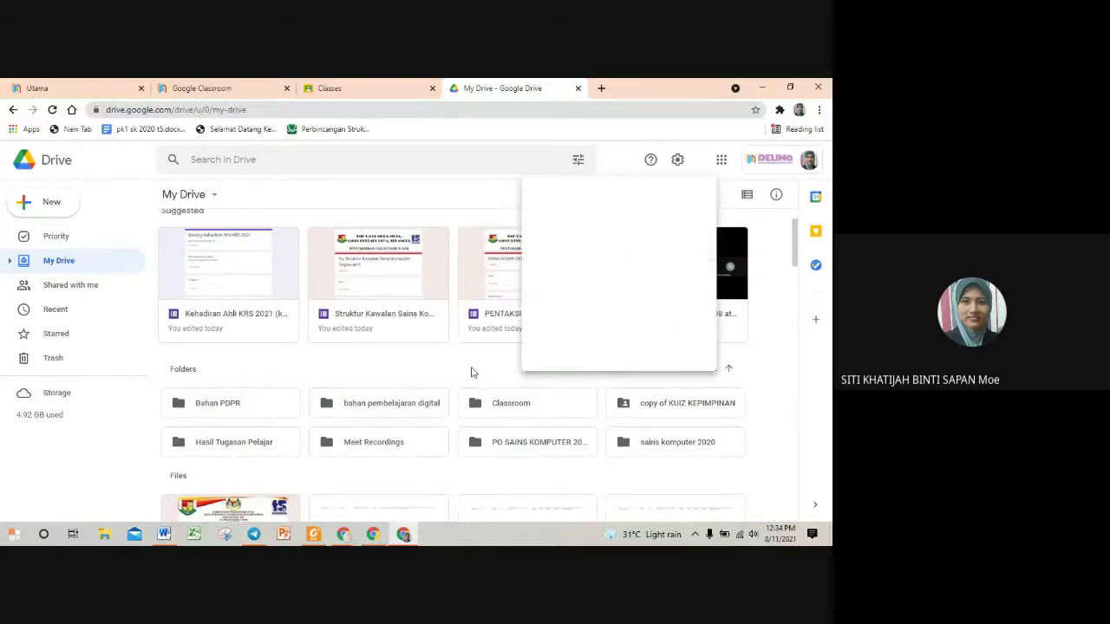
pyautogui.rightClick(473, 373)
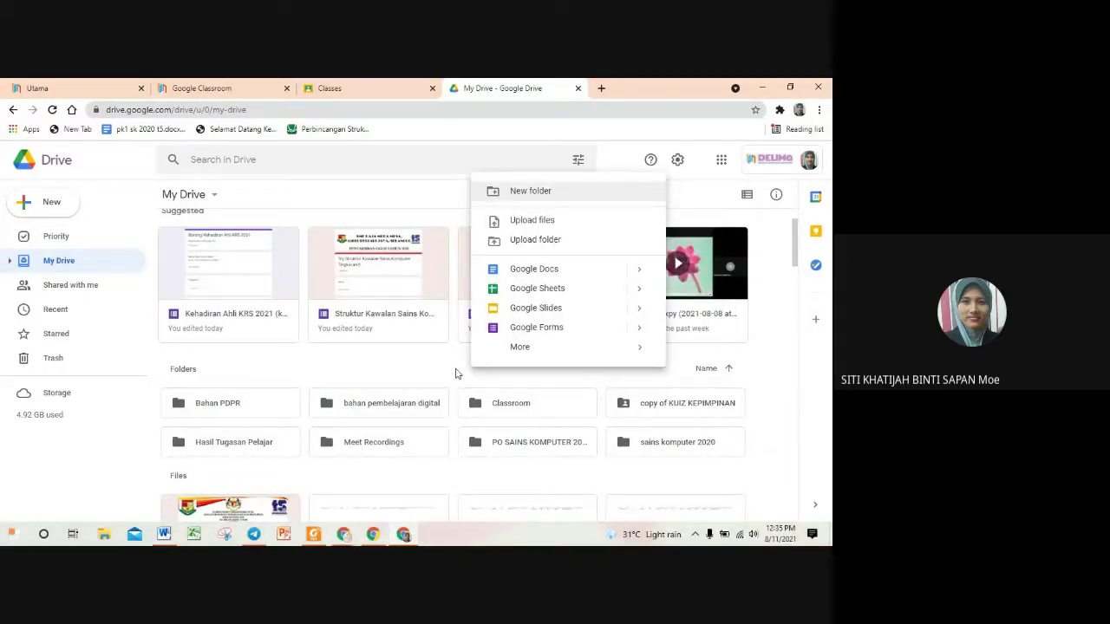
pyautogui.rightClick(452, 369)
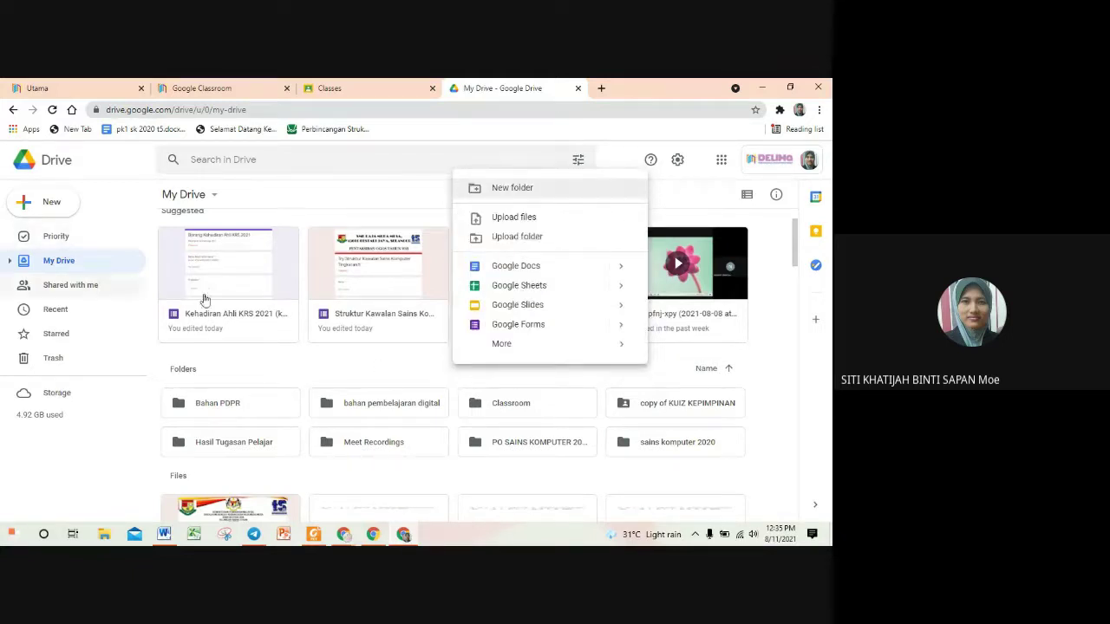
pyautogui.click(517, 190)
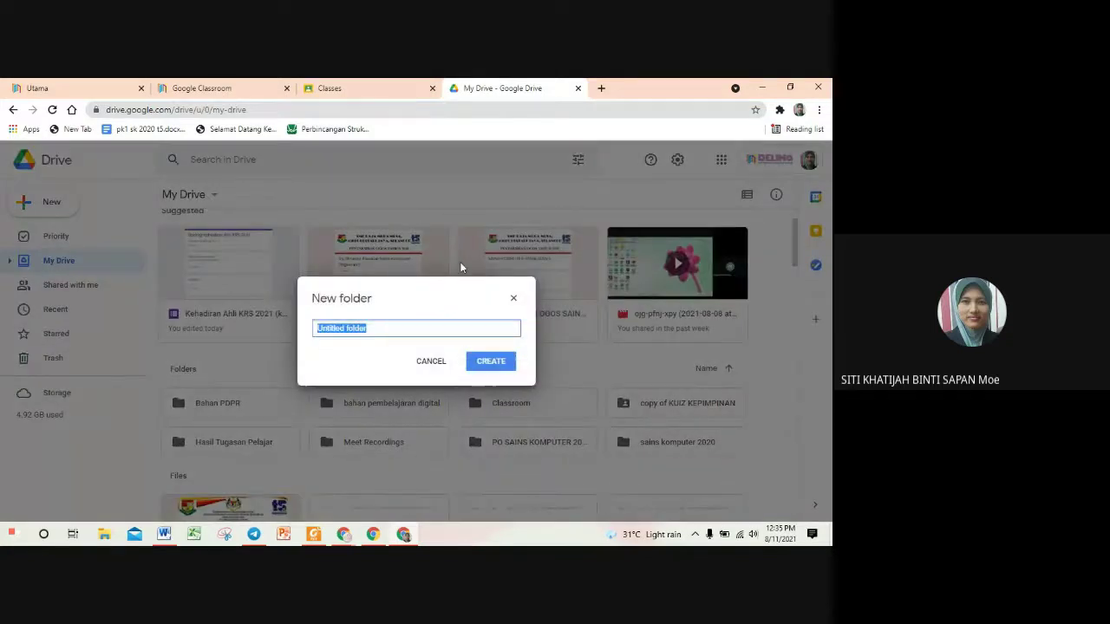
pyautogui.write('PENTAKSIRAN OGOS 2021')
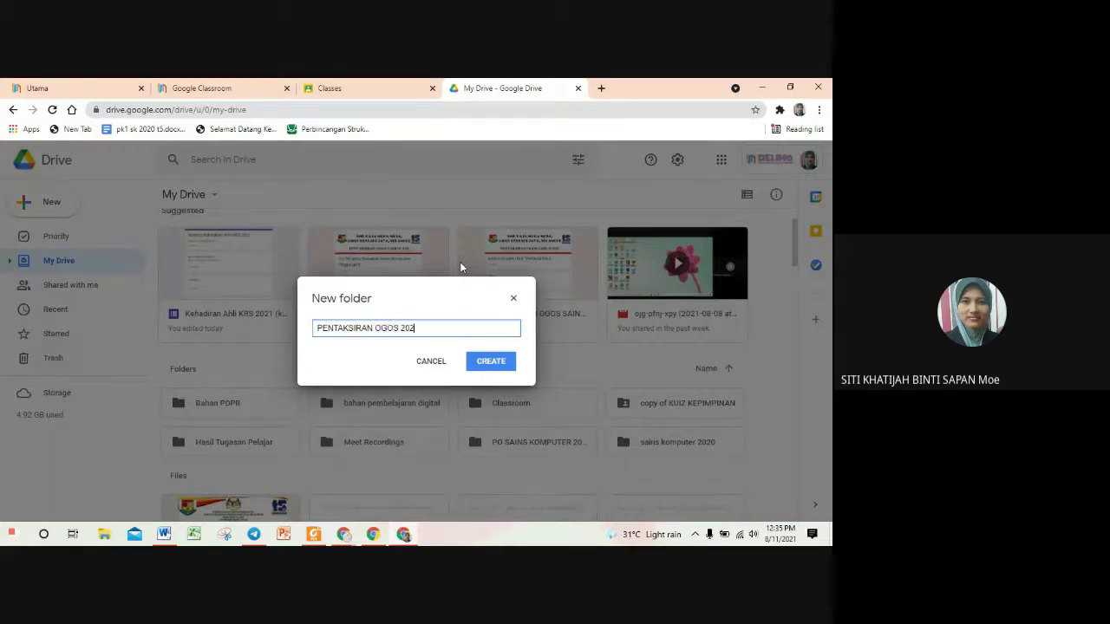
pyautogui.click(497, 366)
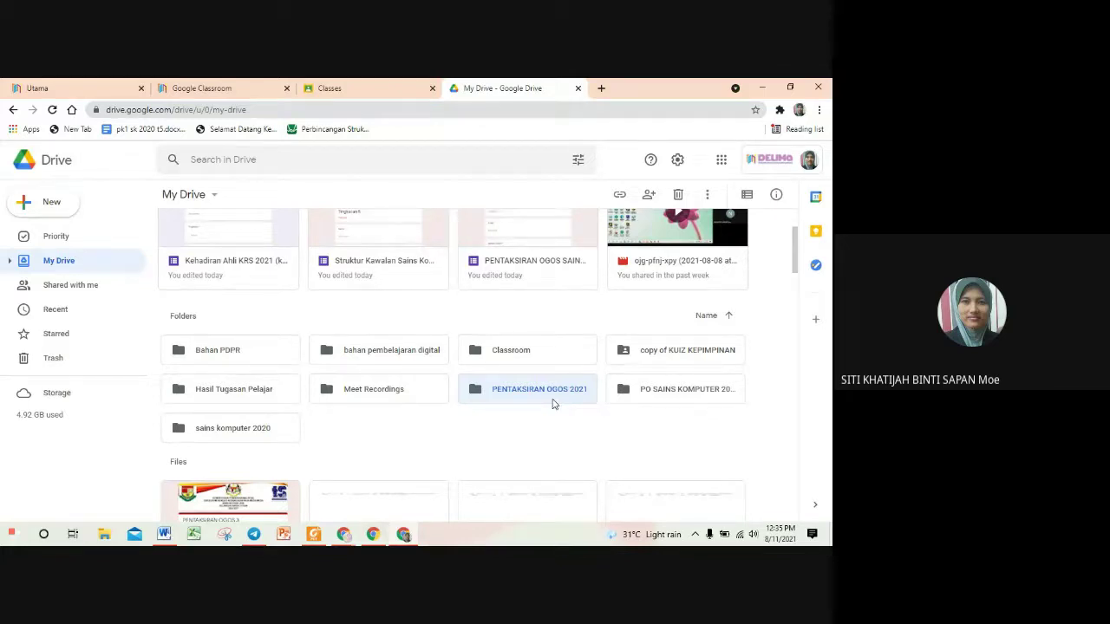
# Step: Find "Copy of Pentaksiran Ogos 2021 (PJPK F2)" among the recent files and move it into the My Drive folder "PENTAKSIRAN OGOS 2021"
pyautogui.click(54, 310)
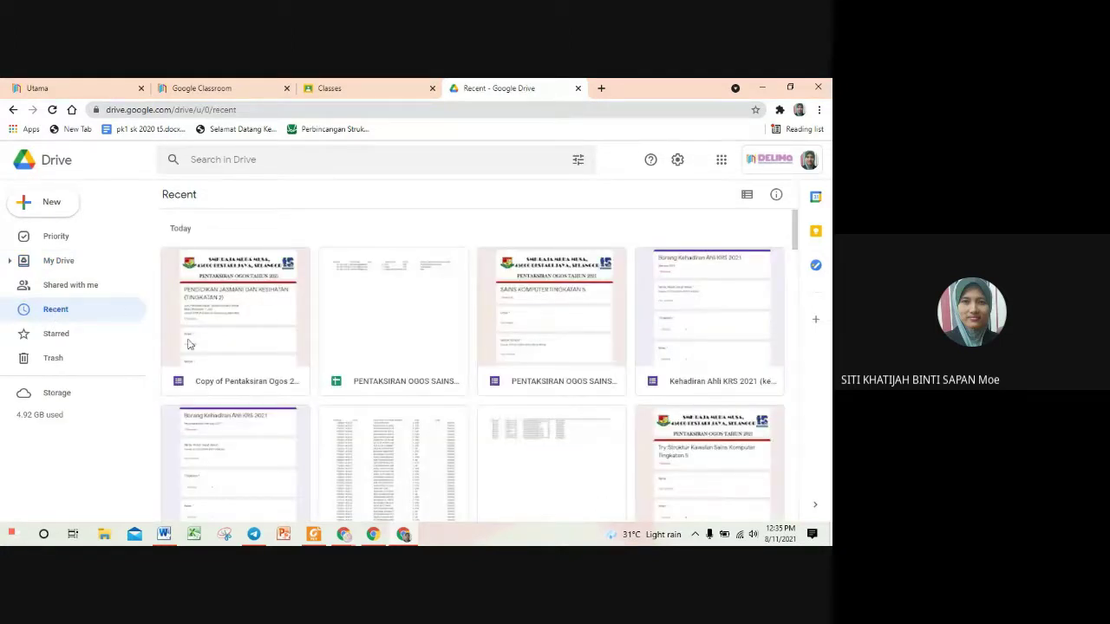
pyautogui.scroll(-1, 227, 360)
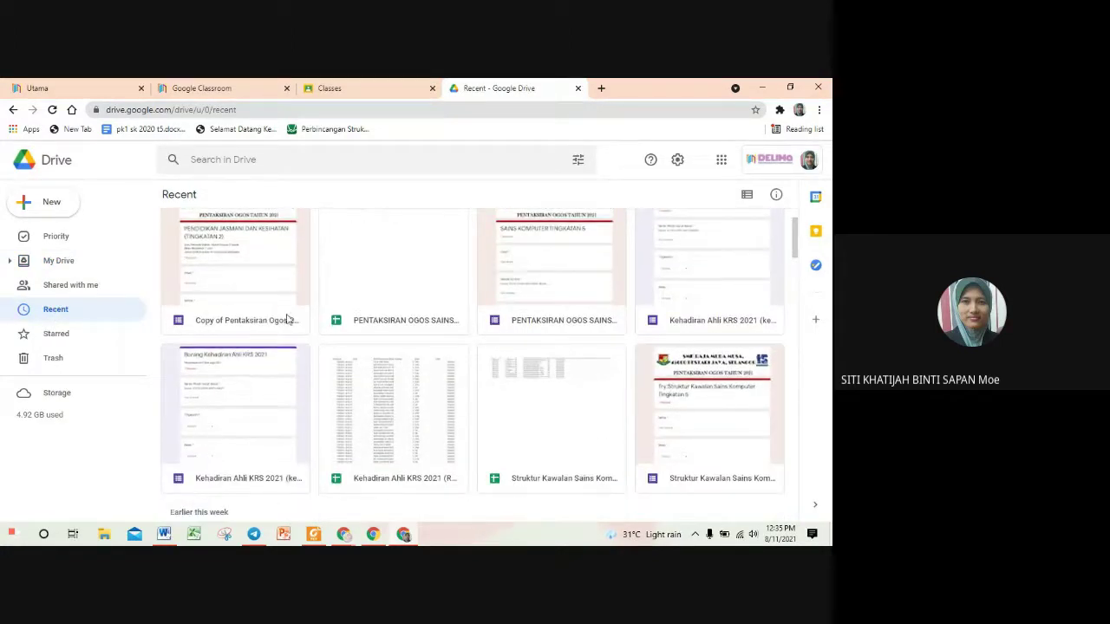
pyautogui.scroll(1, 287, 319)
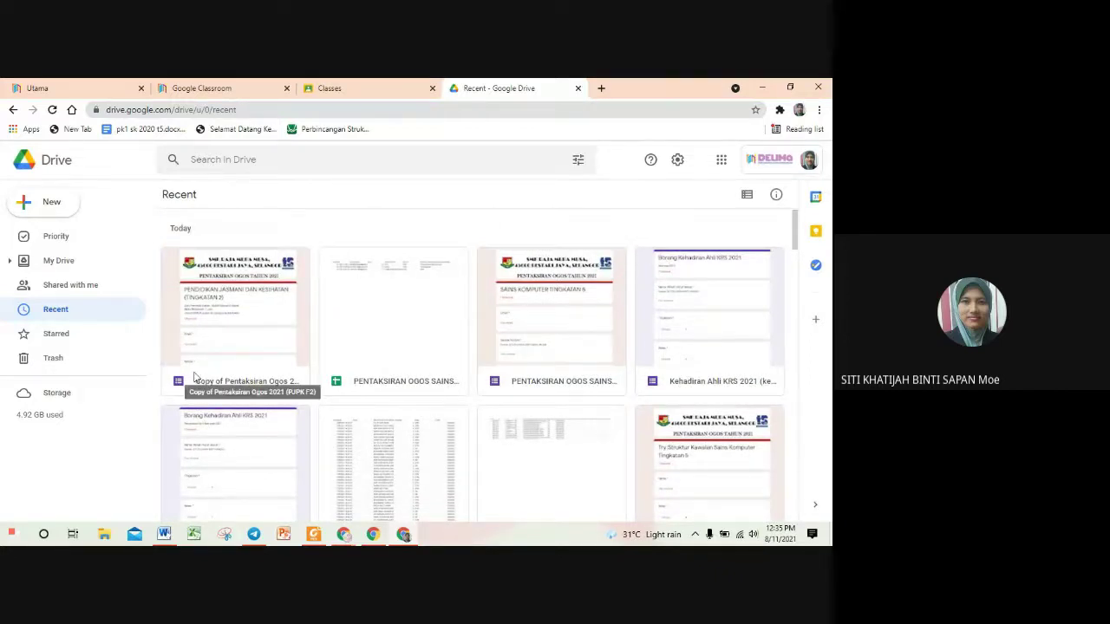
pyautogui.rightClick(249, 304)
pyautogui.rightClick(275, 261)
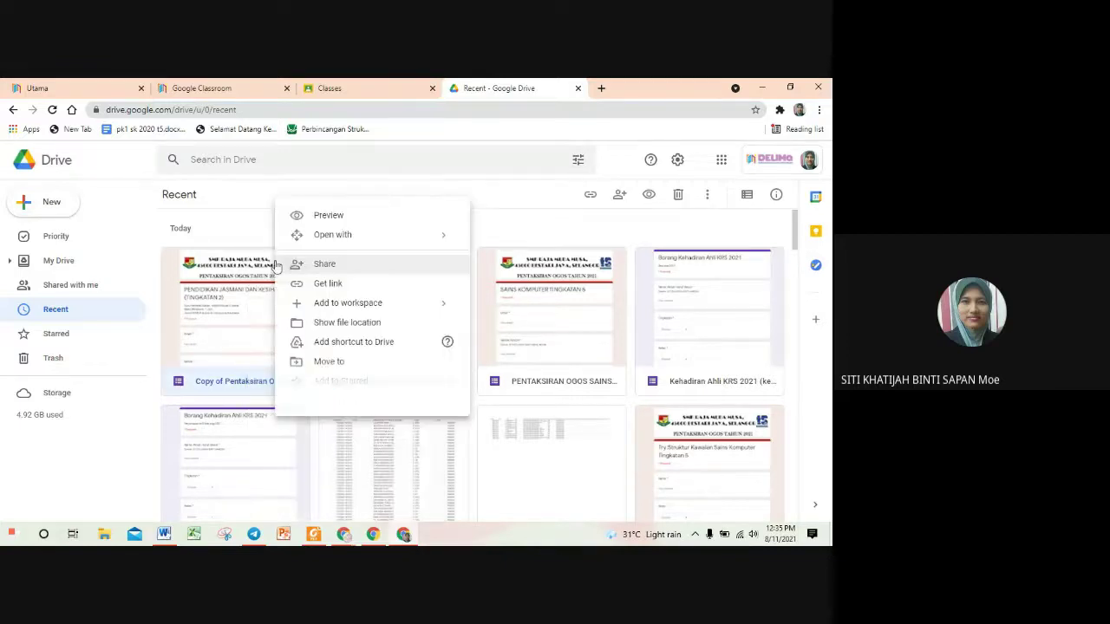
pyautogui.rightClick(239, 263)
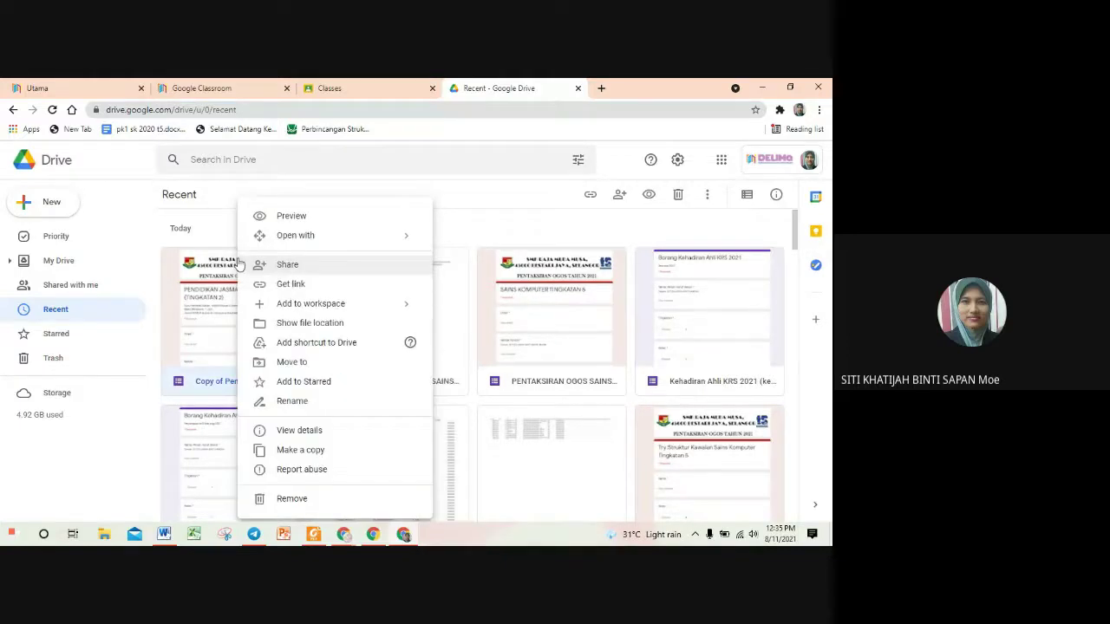
pyautogui.click(308, 364)
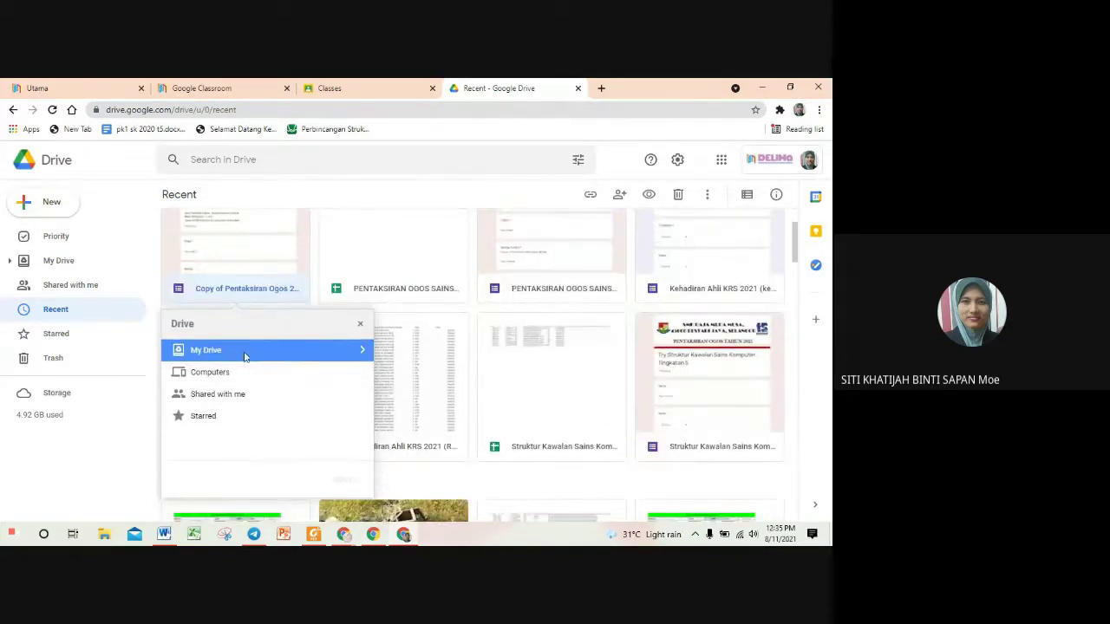
pyautogui.click(339, 358)
pyautogui.doubleClick(339, 359)
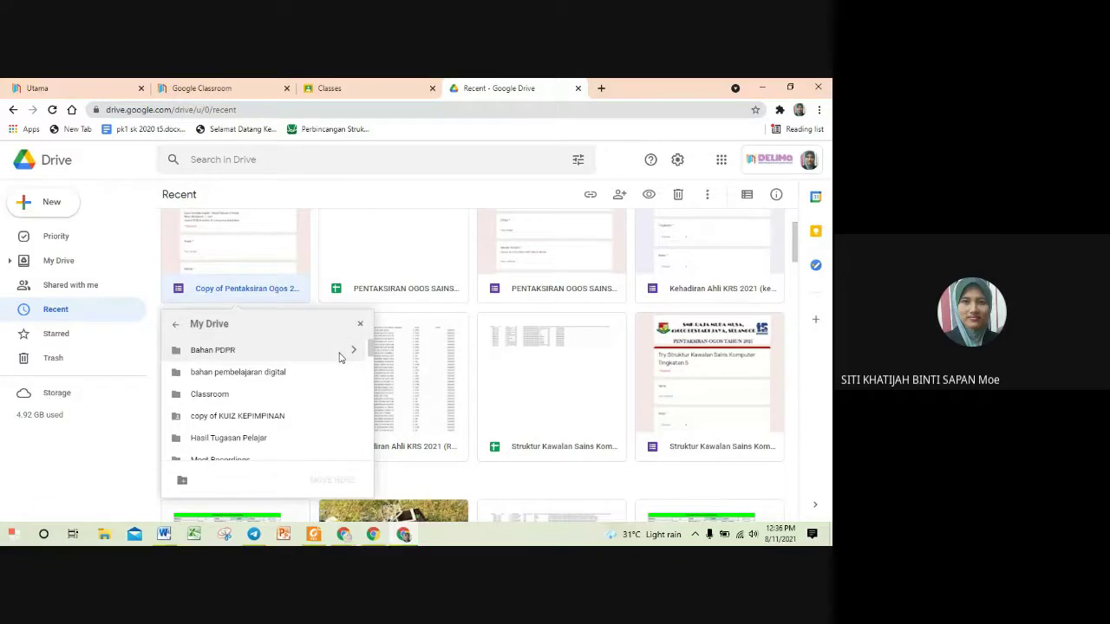
pyautogui.scroll(-5, 340, 358)
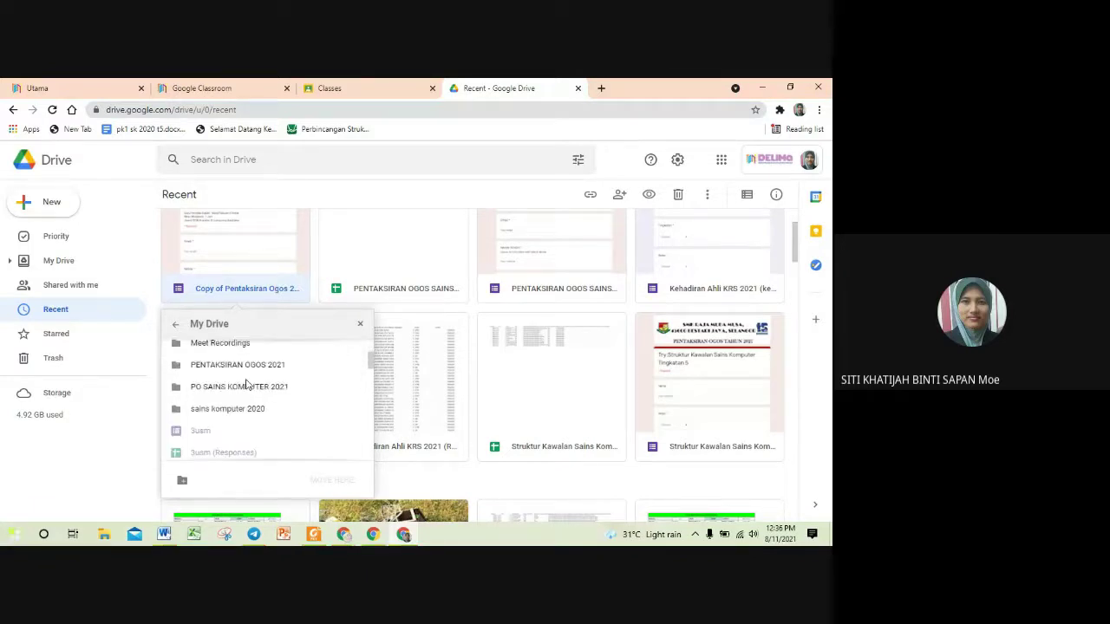
pyautogui.click(255, 363)
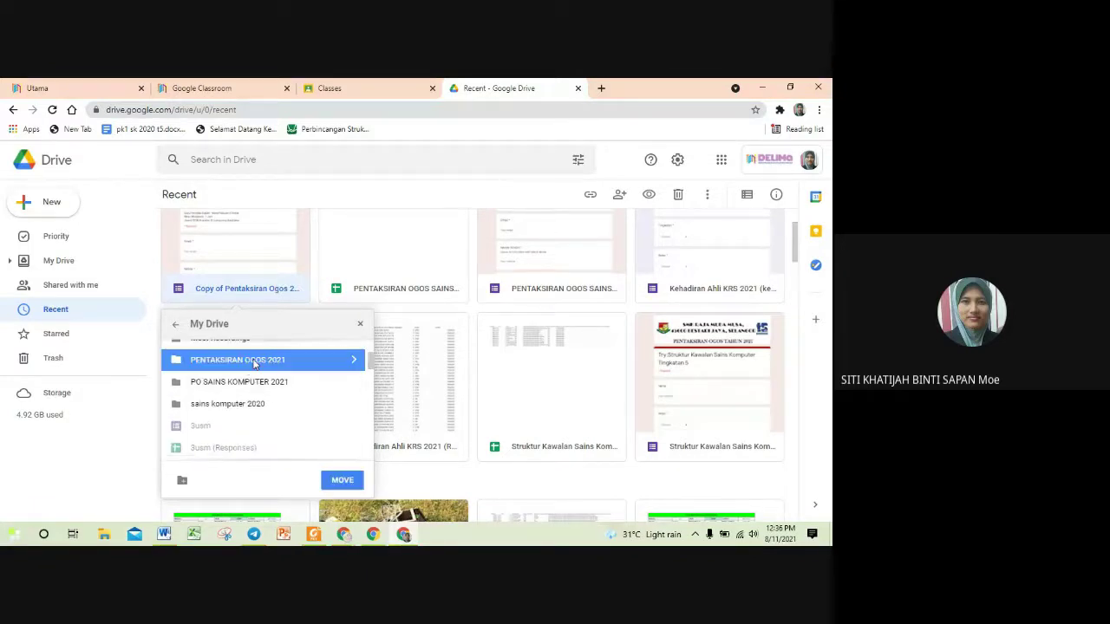
pyautogui.doubleClick(255, 362)
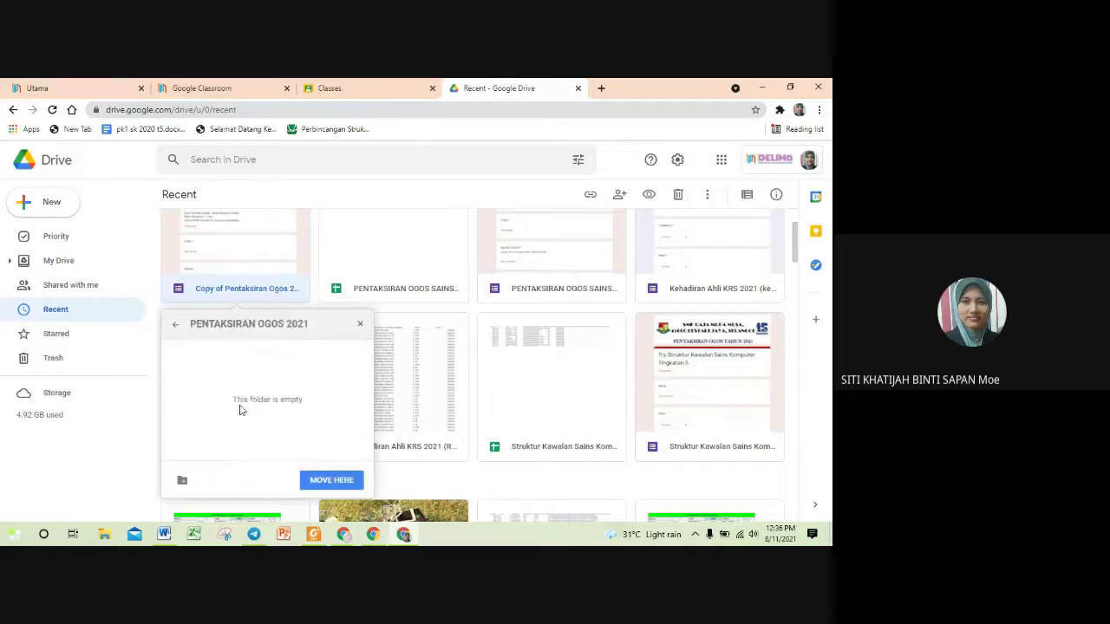
pyautogui.click(332, 481)
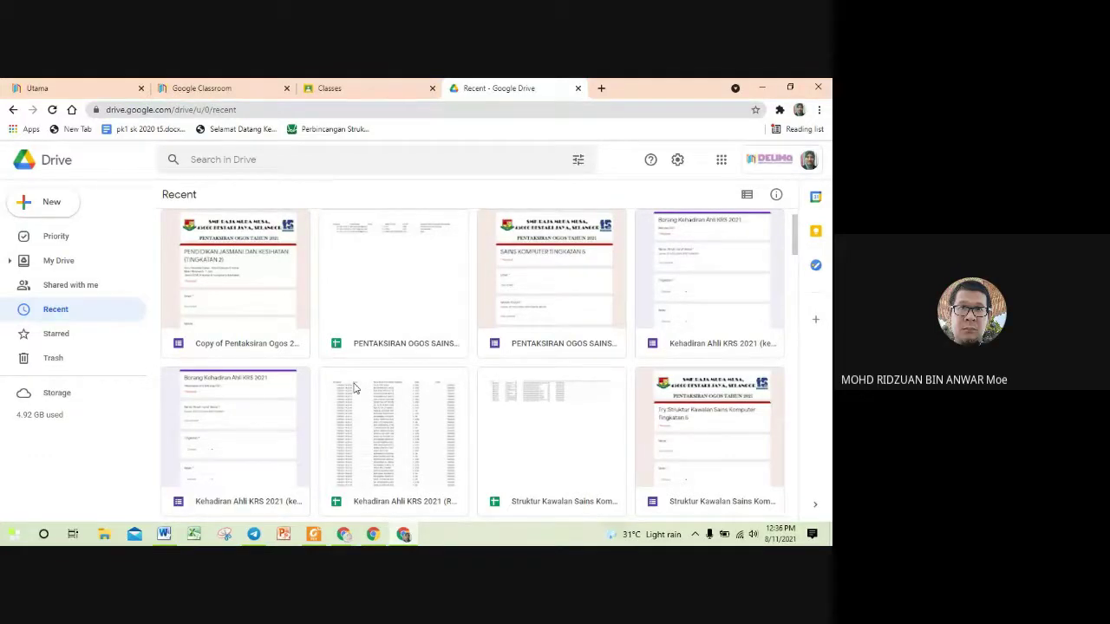
# Step: Open the "PENTAKSIRAN OGOS 2021" folder in My Drive and make a copy of the form inside it
pyautogui.click(61, 261)
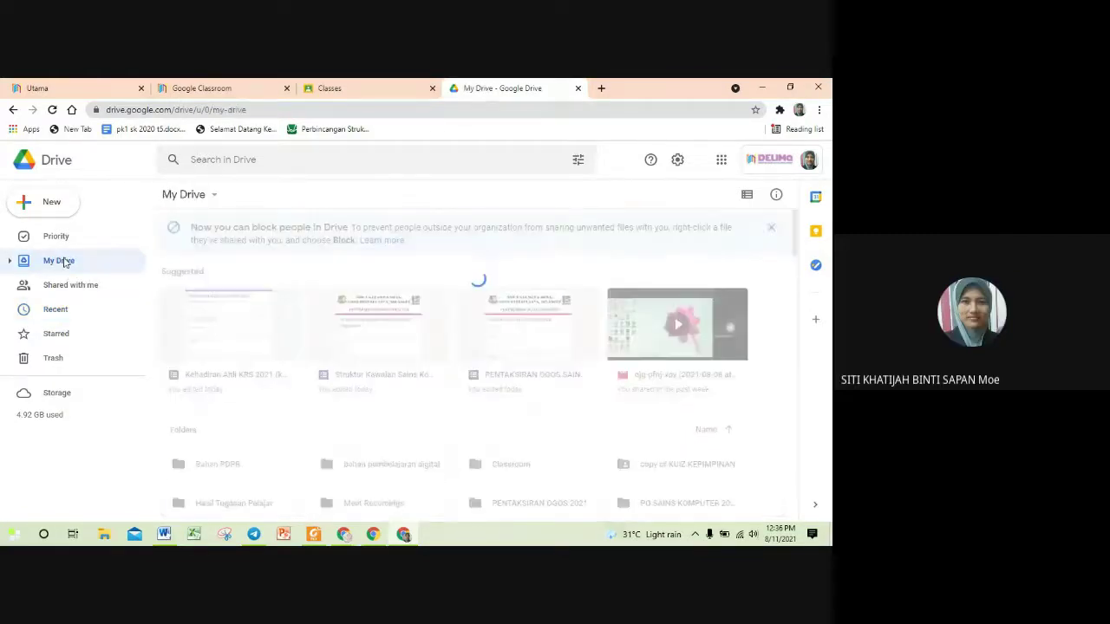
pyautogui.scroll(-2, 510, 423)
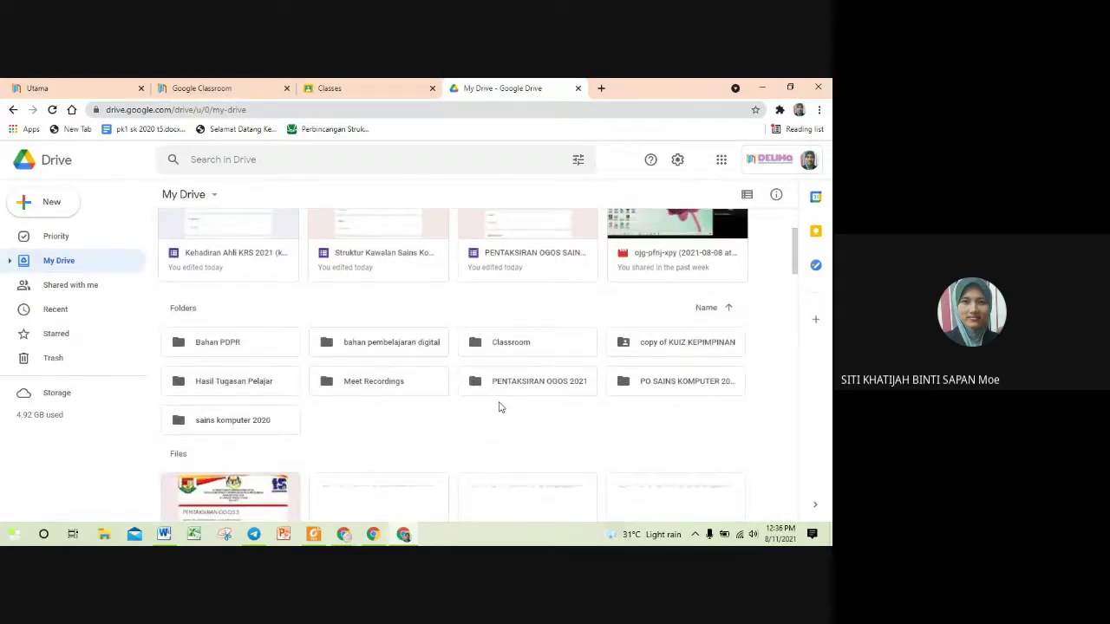
pyautogui.doubleClick(525, 382)
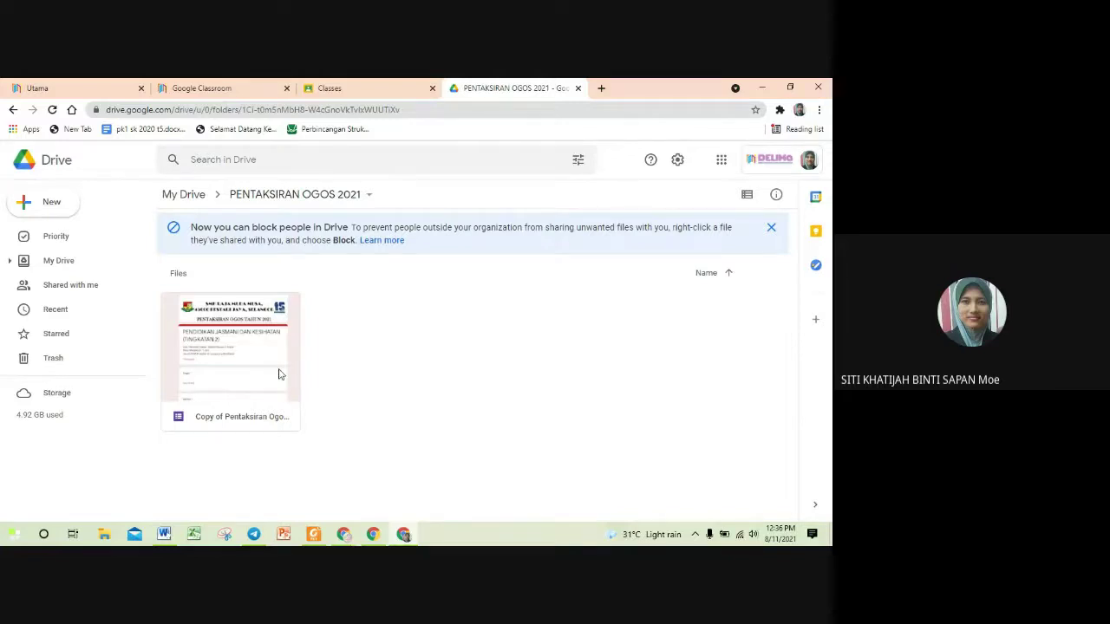
pyautogui.rightClick(245, 370)
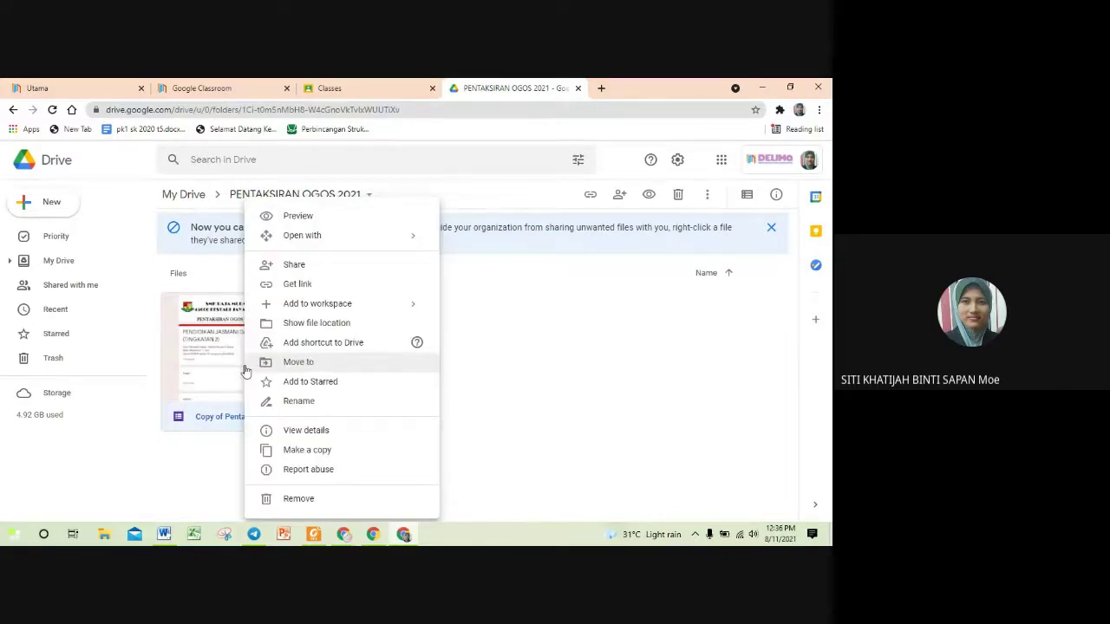
pyautogui.rightClick(224, 319)
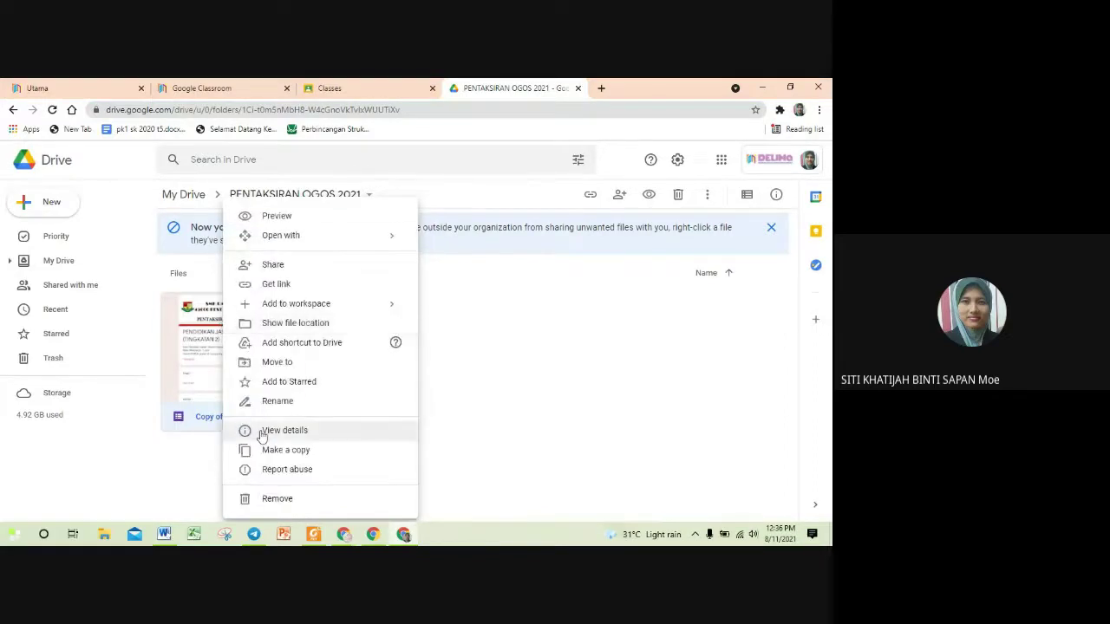
pyautogui.click(285, 451)
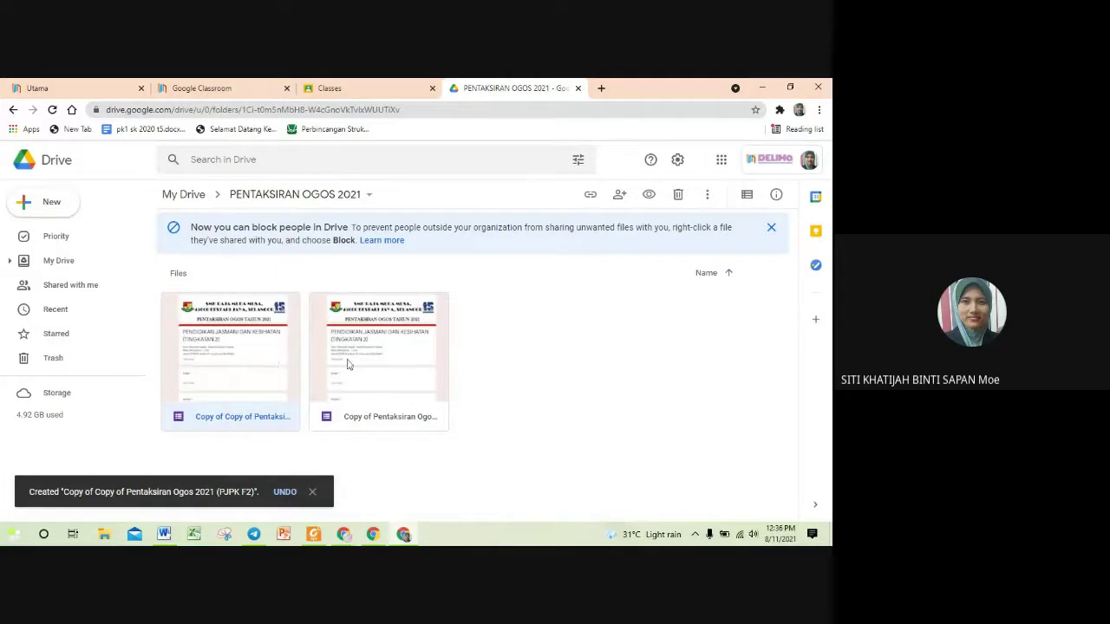
# Step: Rename the file "Copy of Copy of Pentaksiran Ogos 2021 (PJPK F2)" as "2UPSI Pentaksiran Ogos 2021 (PJPK F2)"
pyautogui.rightClick(271, 377)
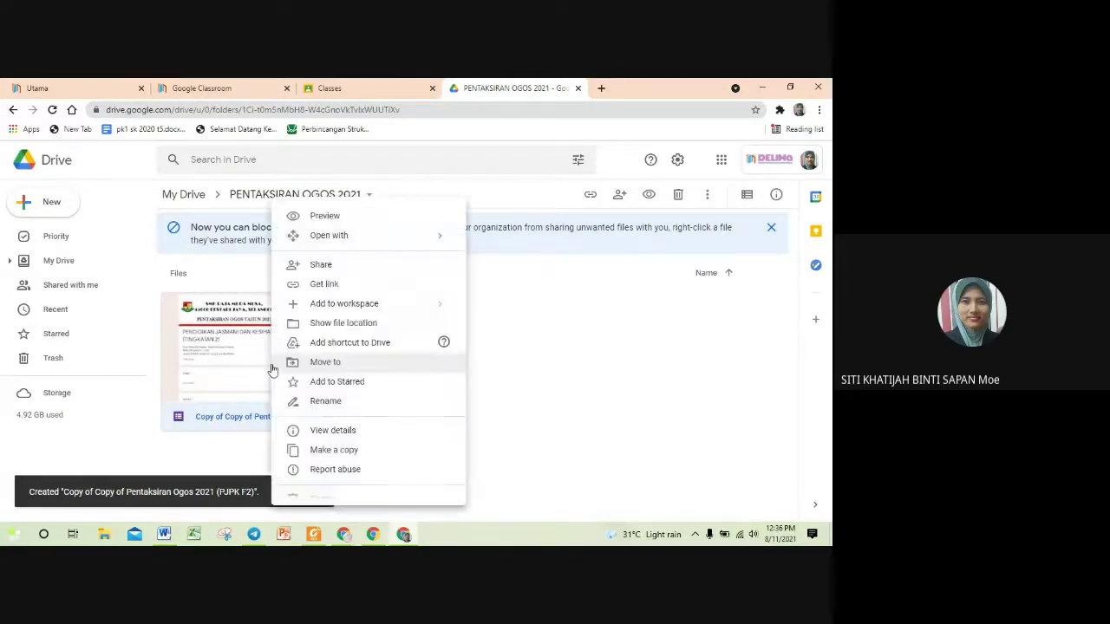
pyautogui.rightClick(248, 314)
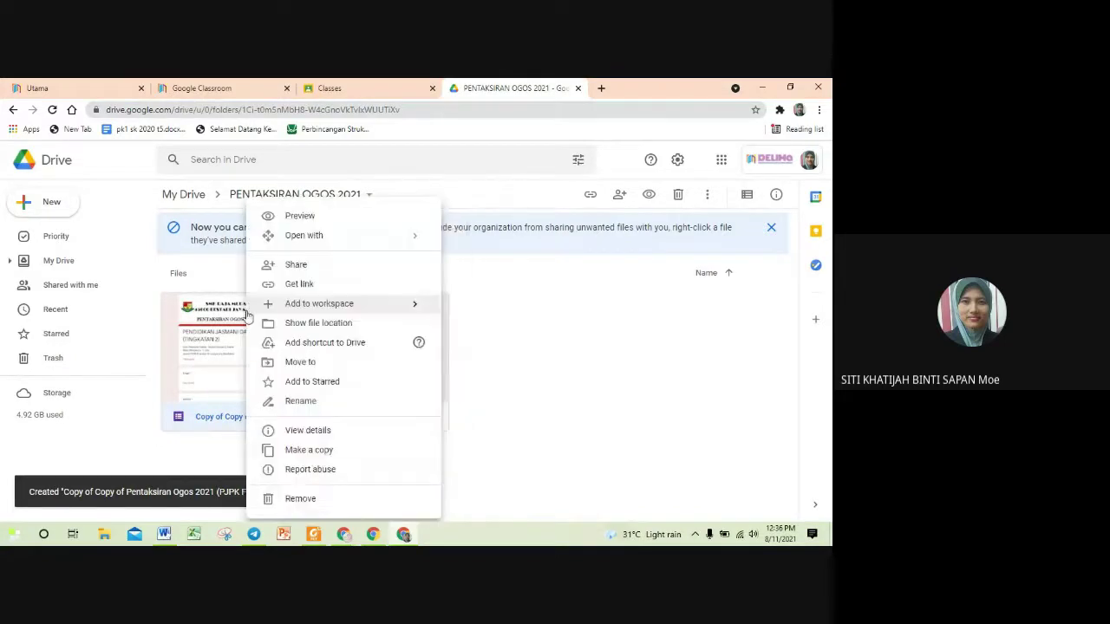
pyautogui.click(300, 401)
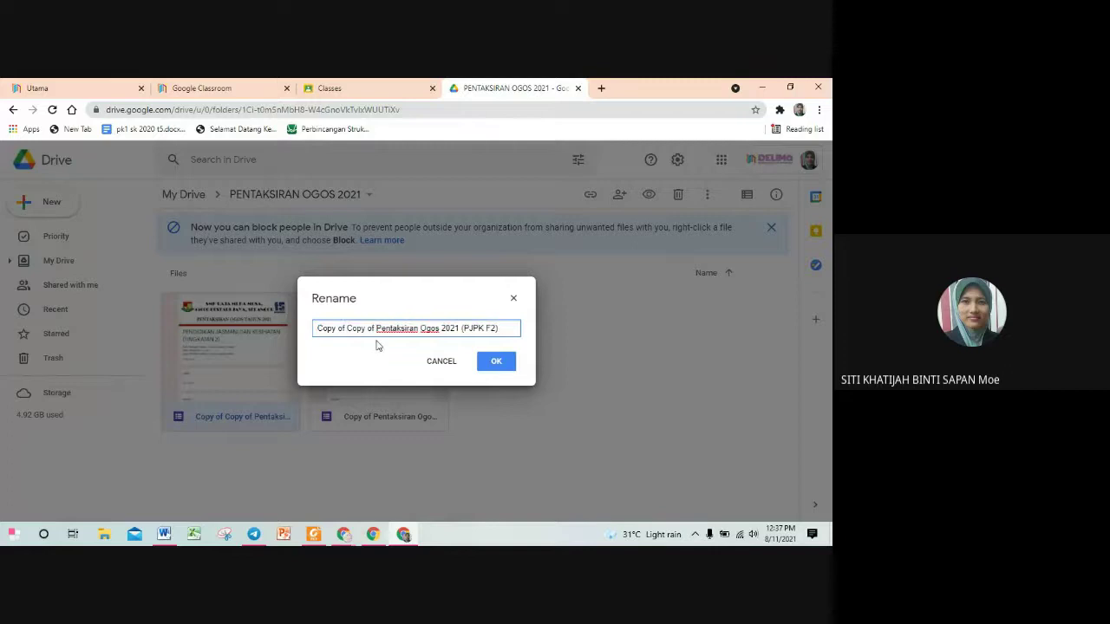
pyautogui.press('BackSpace')
pyautogui.press('BackSpace')
pyautogui.press('BackSpace')
pyautogui.press('BackSpace')
pyautogui.press('BackSpace')
pyautogui.press('BackSpace')
pyautogui.press('BackSpace')
pyautogui.press('BackSpace')
pyautogui.press('BackSpace')
pyautogui.press('BackSpace')
pyautogui.press('BackSpace')
pyautogui.press('BackSpace')
pyautogui.press('BackSpace')
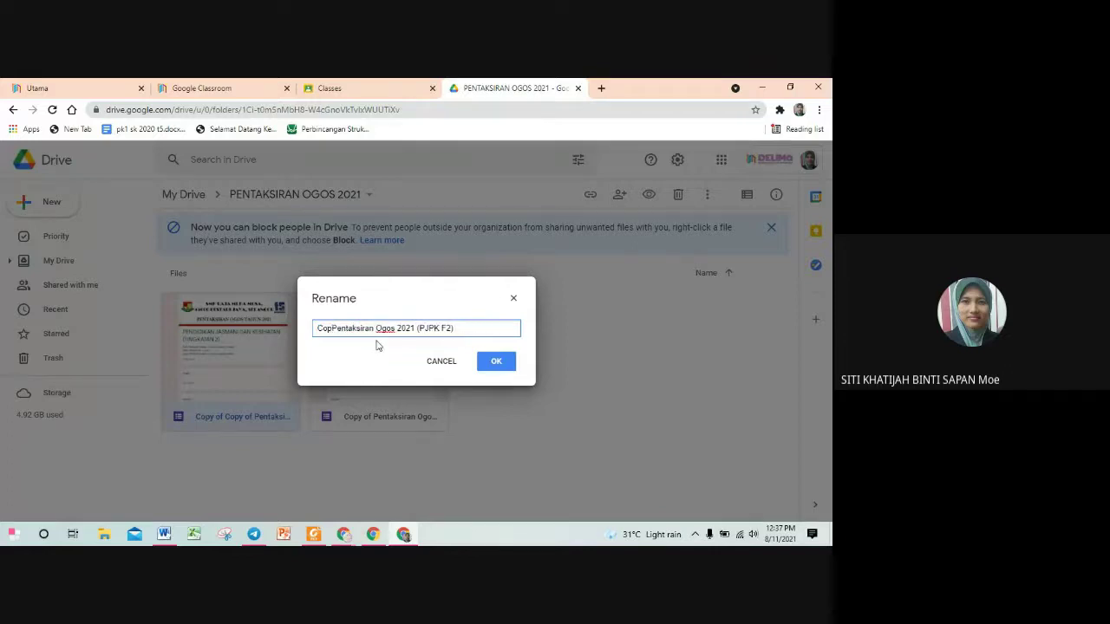
pyautogui.press('BackSpace')
pyautogui.press('BackSpace')
pyautogui.press('BackSpace')
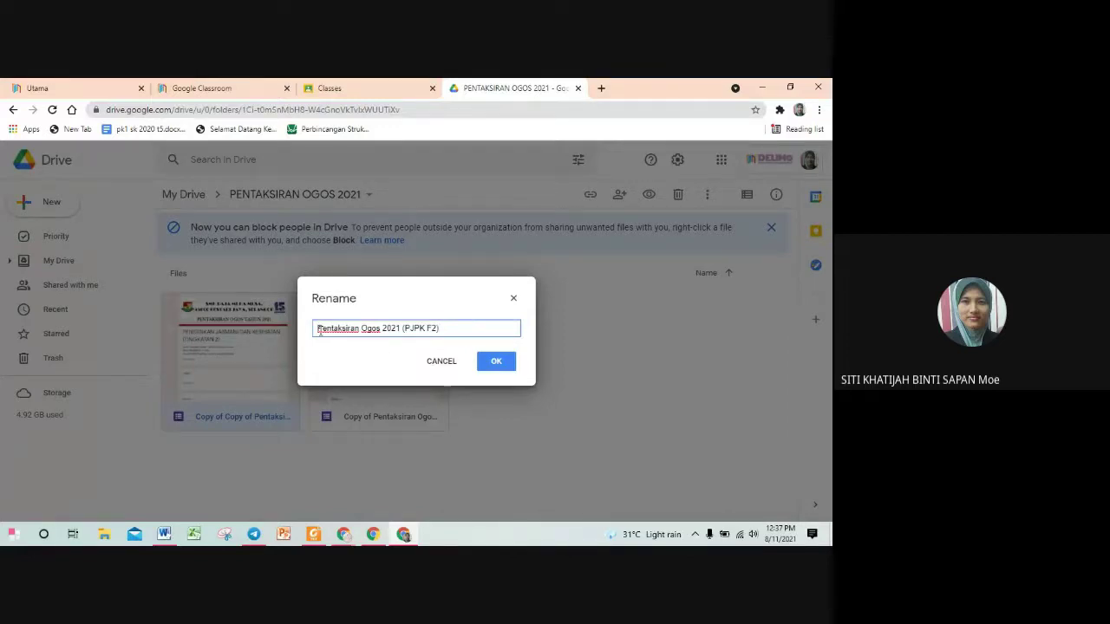
pyautogui.press('BackSpace')
pyautogui.write('2')
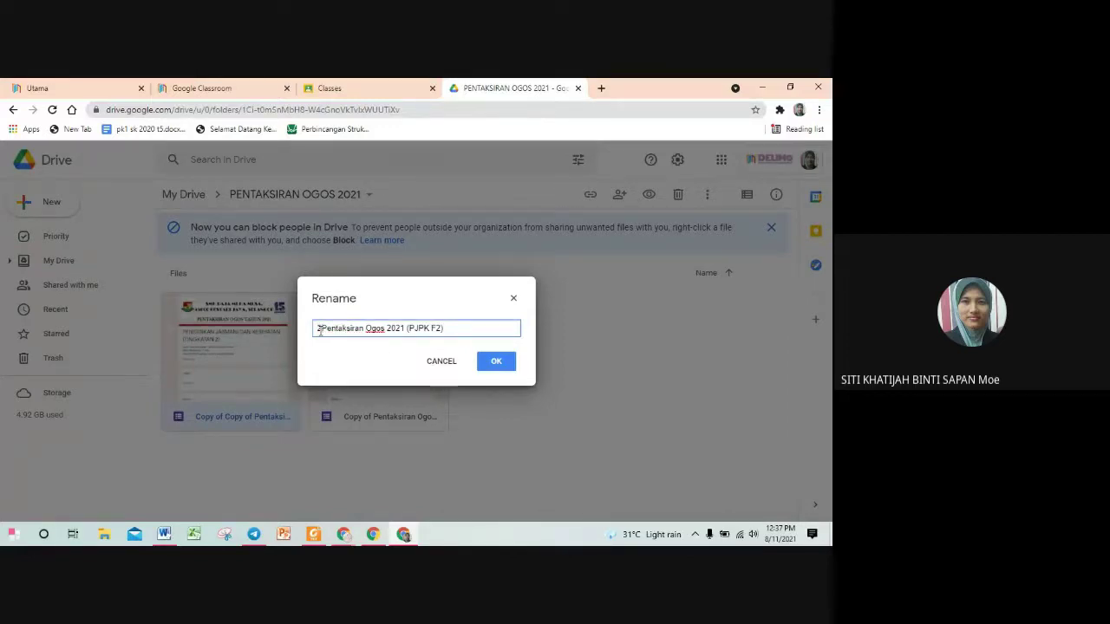
pyautogui.write('upsi')
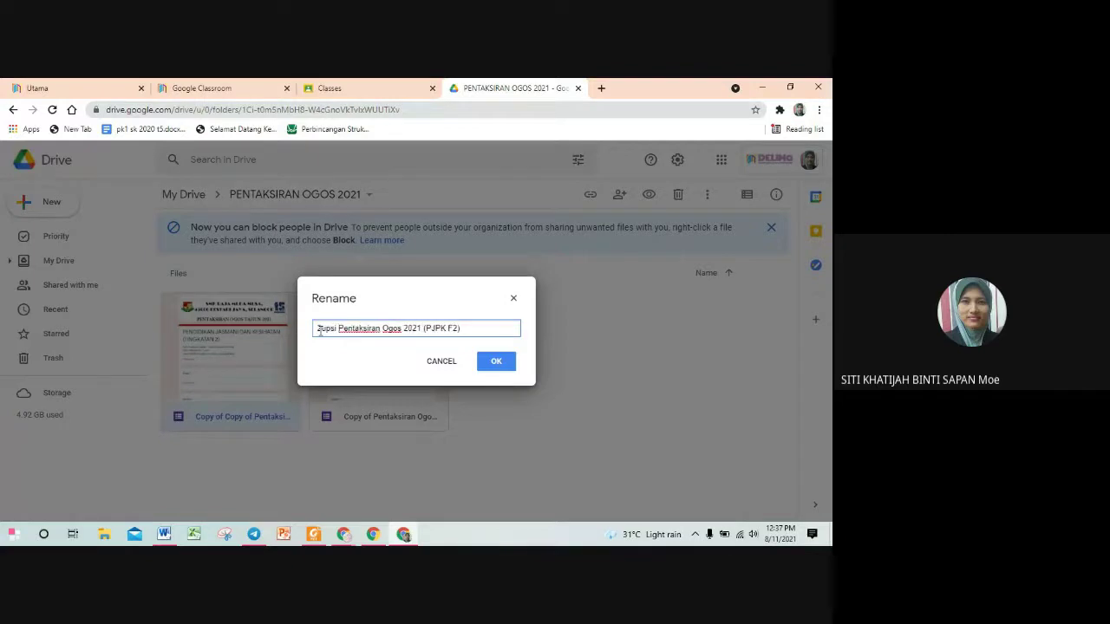
pyautogui.press('BackSpace')
pyautogui.press('BackSpace')
pyautogui.press('BackSpace')
pyautogui.press('BackSpace')
pyautogui.press('BackSpace')
pyautogui.write('upsi')
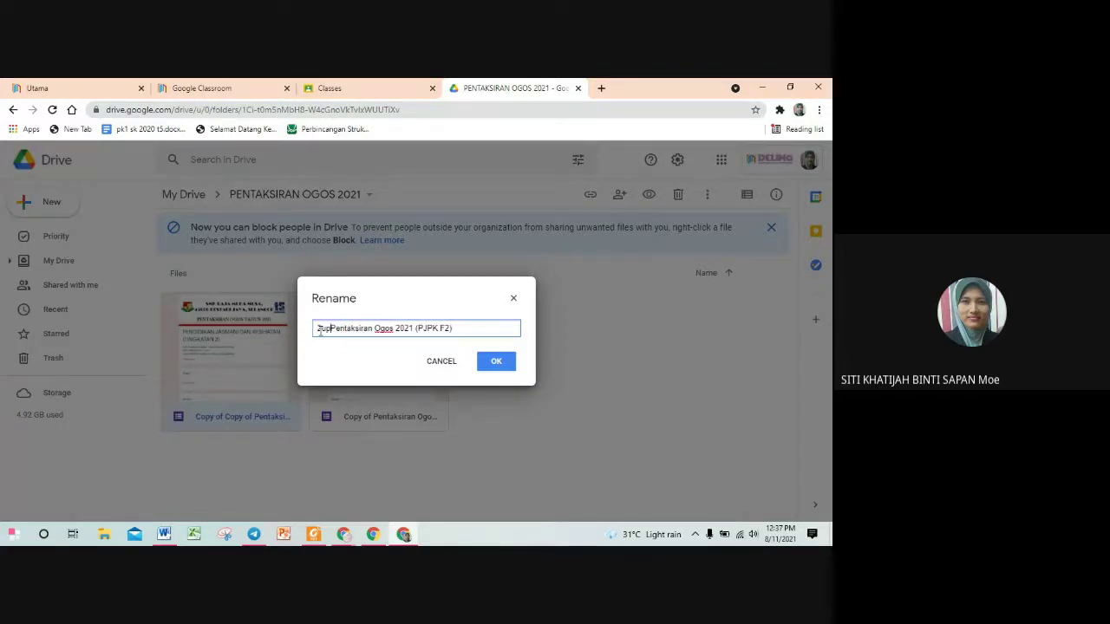
pyautogui.press('BackSpace')
pyautogui.press('BackSpace')
pyautogui.press('BackSpace')
pyautogui.press('BackSpace')
pyautogui.press('BackSpace')
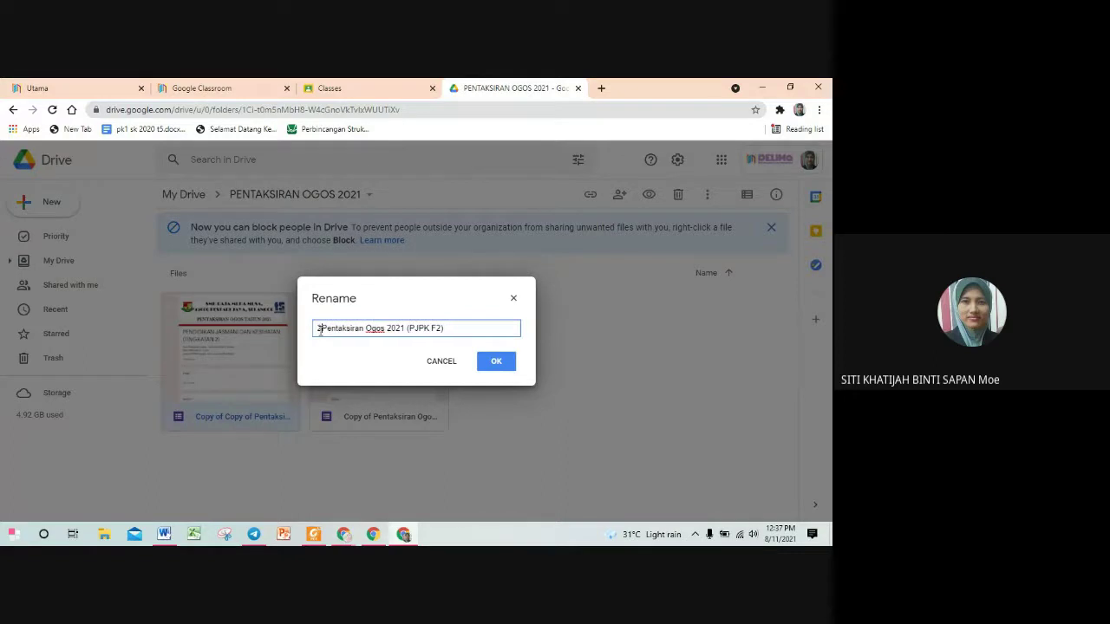
pyautogui.write('UPSI')
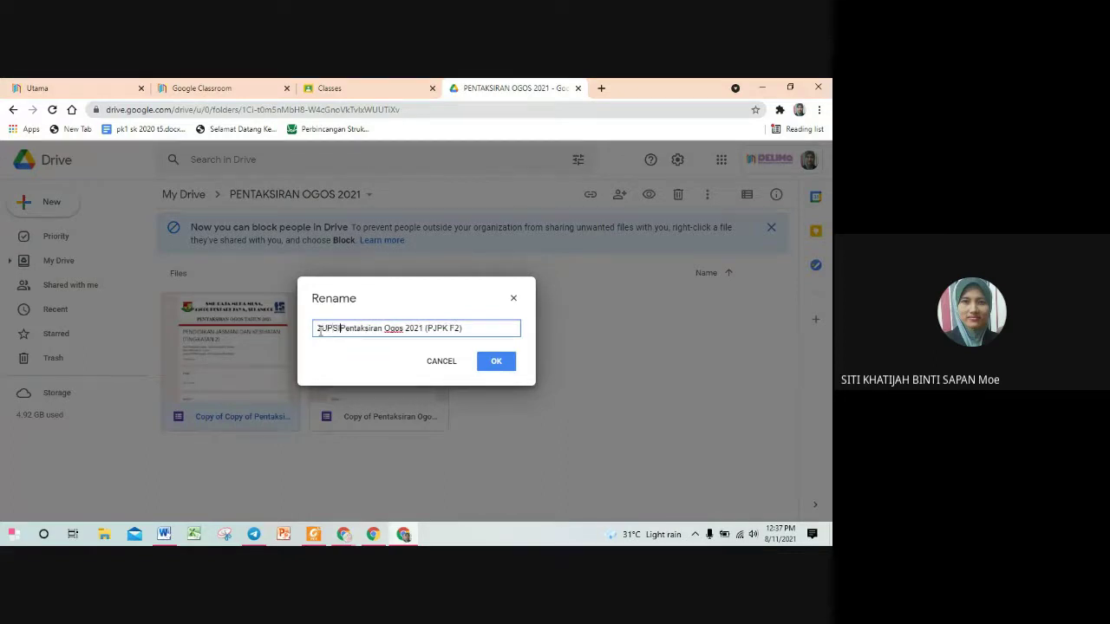
pyautogui.click(496, 361)
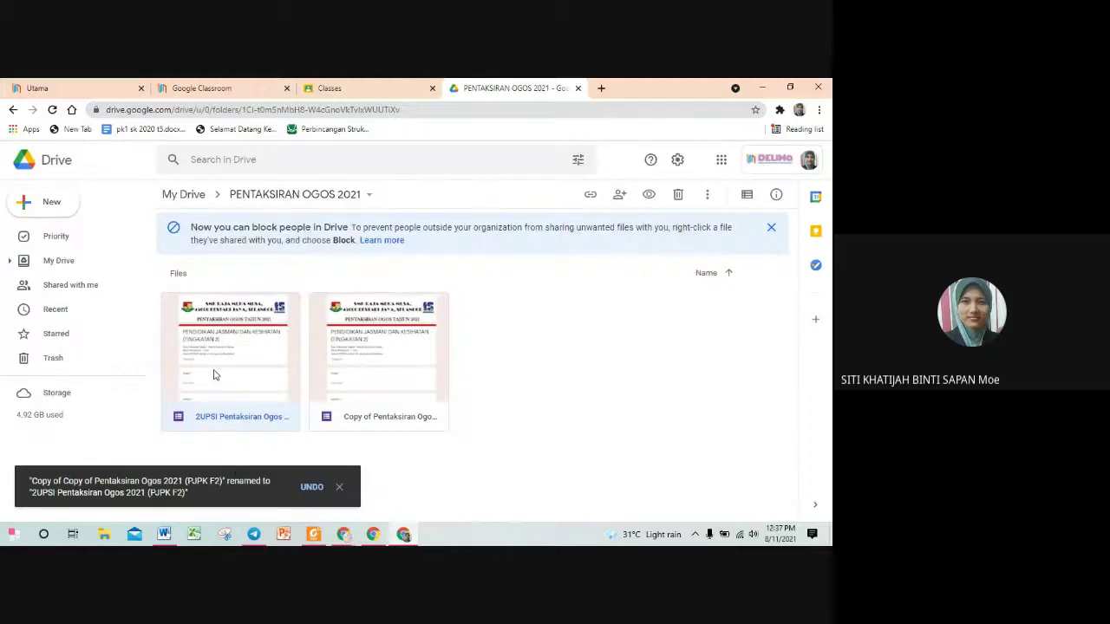
# Step: Rename the file "Copy of Pentaksiran Ogos 2021 (PJPK F2)" as "2UTM Pentaksiran Ogos 2021 (PJPK F2)"
pyautogui.rightClick(389, 361)
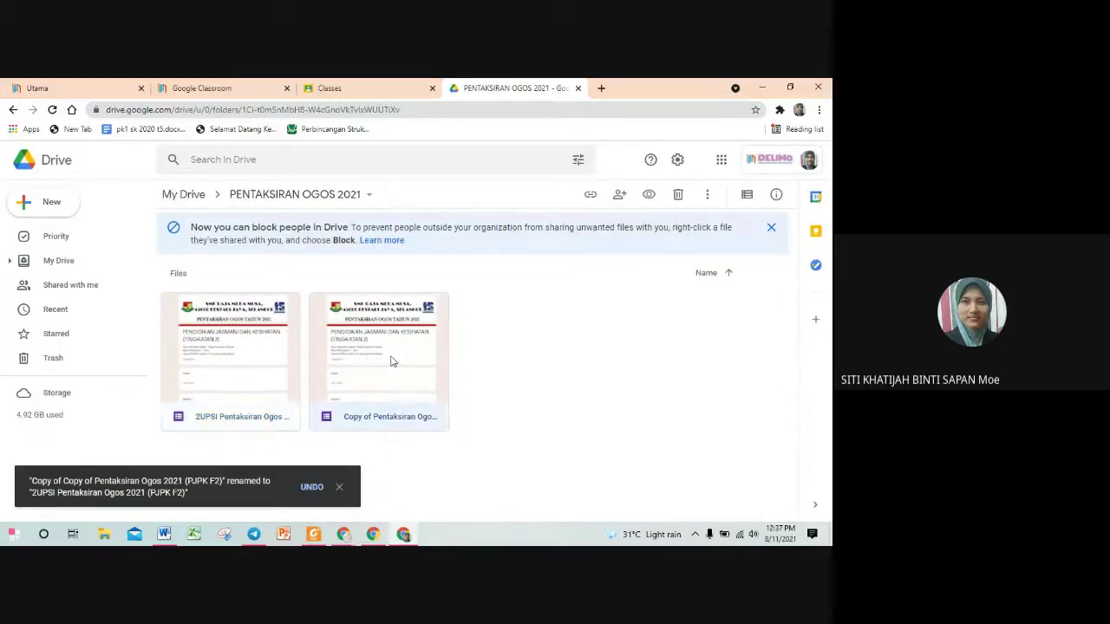
pyautogui.rightClick(384, 325)
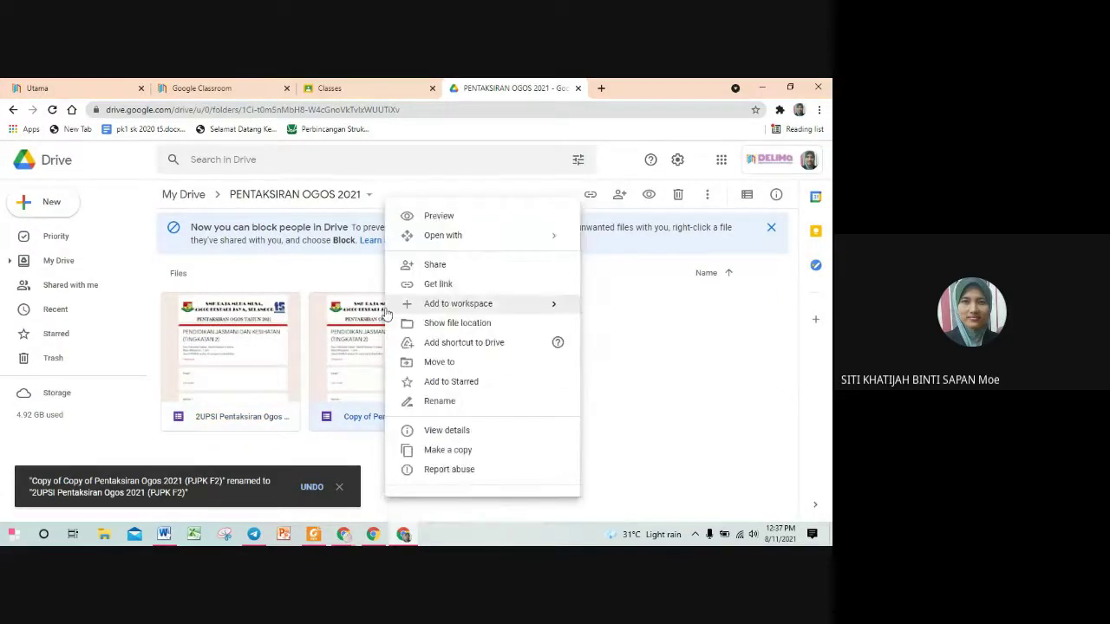
pyautogui.click(439, 401)
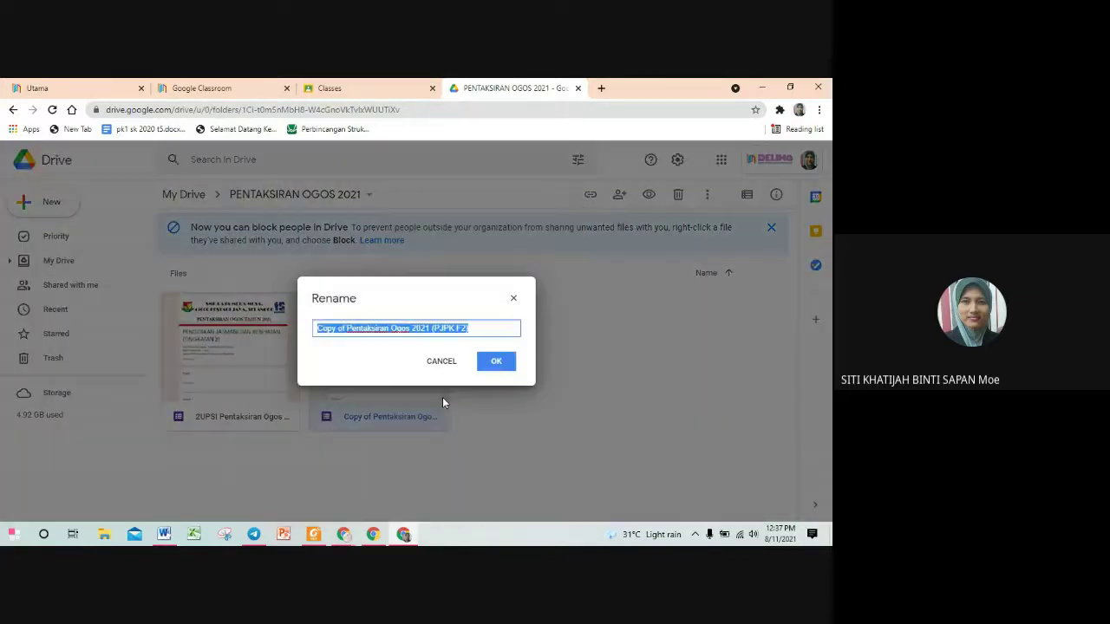
pyautogui.click(348, 332)
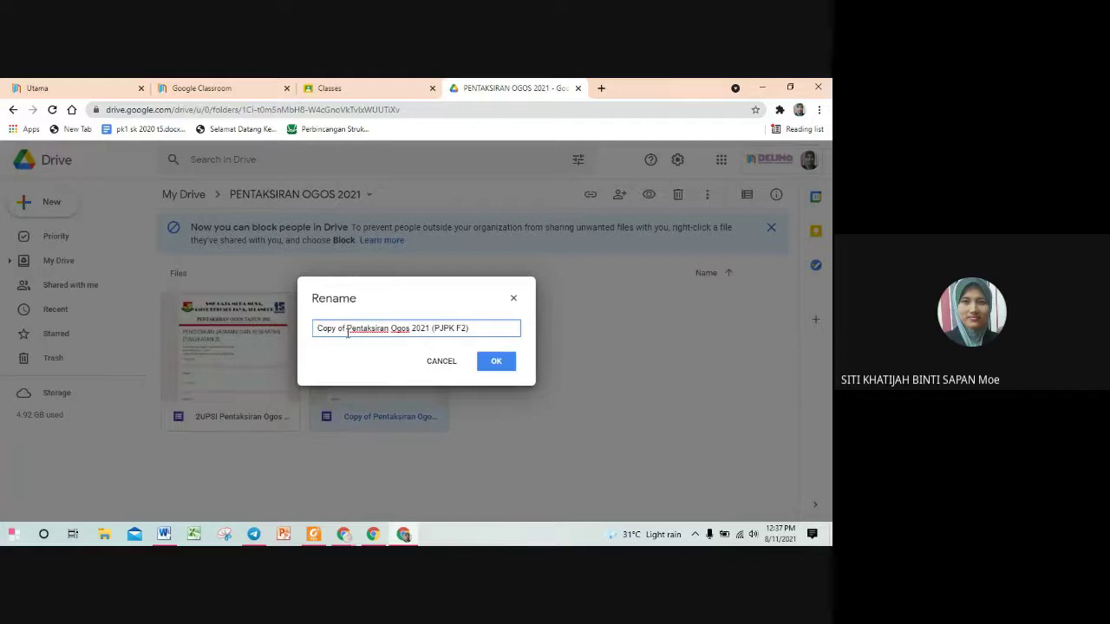
pyautogui.press('BackSpace')
pyautogui.press('BackSpace')
pyautogui.press('BackSpace')
pyautogui.press('BackSpace')
pyautogui.press('BackSpace')
pyautogui.press('BackSpace')
pyautogui.press('BackSpace')
pyautogui.press('BackSpace')
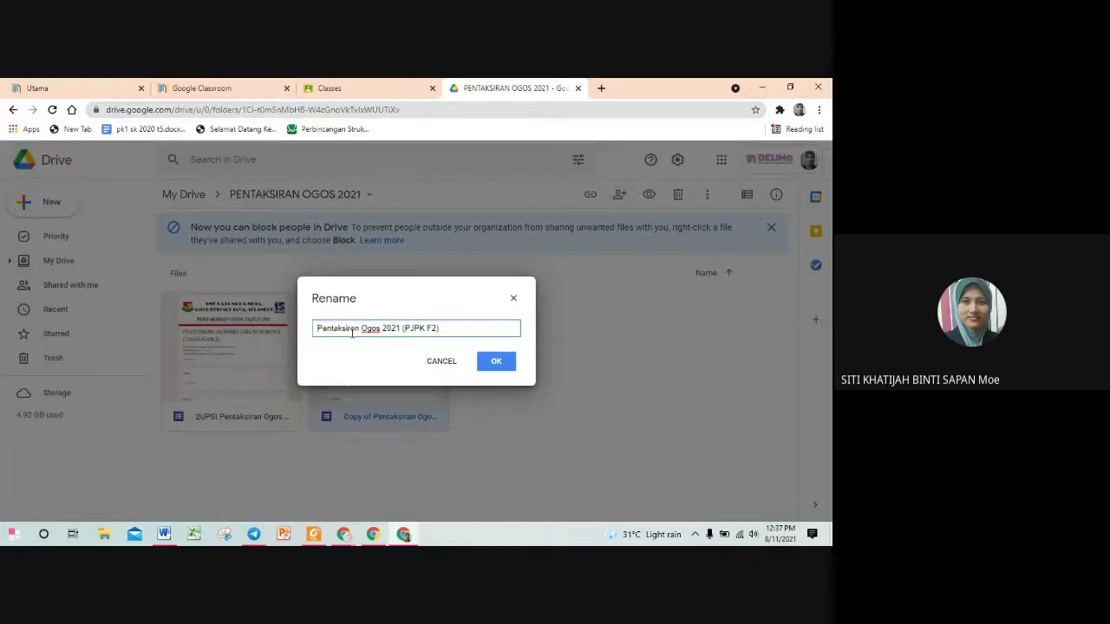
pyautogui.write('2')
pyautogui.press('BackSpace')
pyautogui.press('BackSpace')
pyautogui.write('UTM')
pyautogui.press('BackSpace')
pyautogui.press('BackSpace')
pyautogui.press('BackSpace')
pyautogui.press('BackSpace')
pyautogui.press('BackSpace')
pyautogui.click(319, 330)
pyautogui.write('UTM')
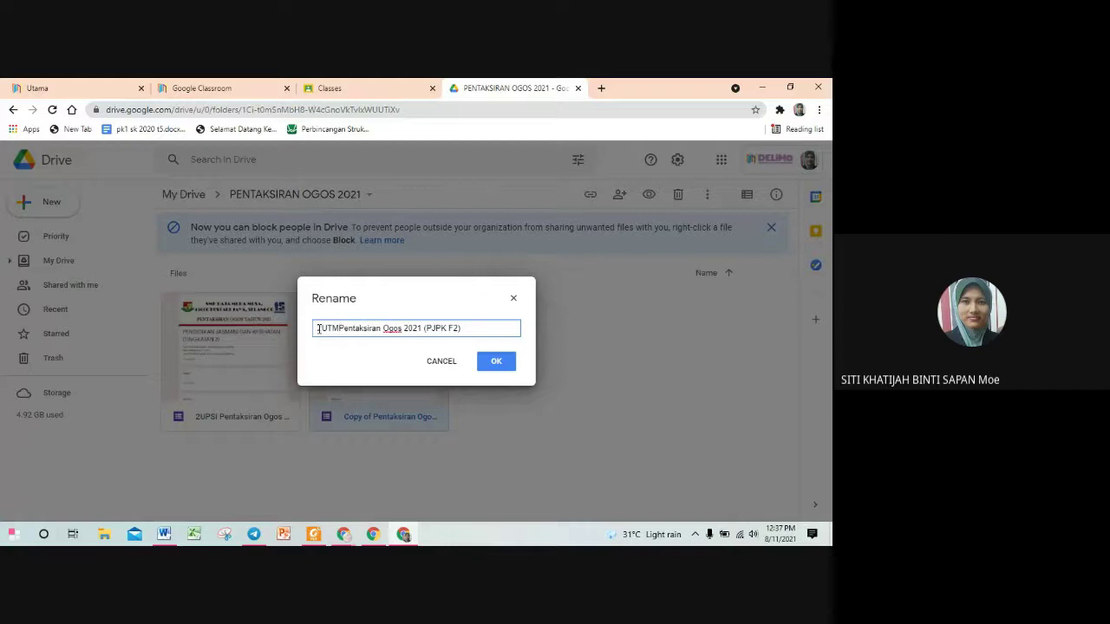
pyautogui.click(496, 361)
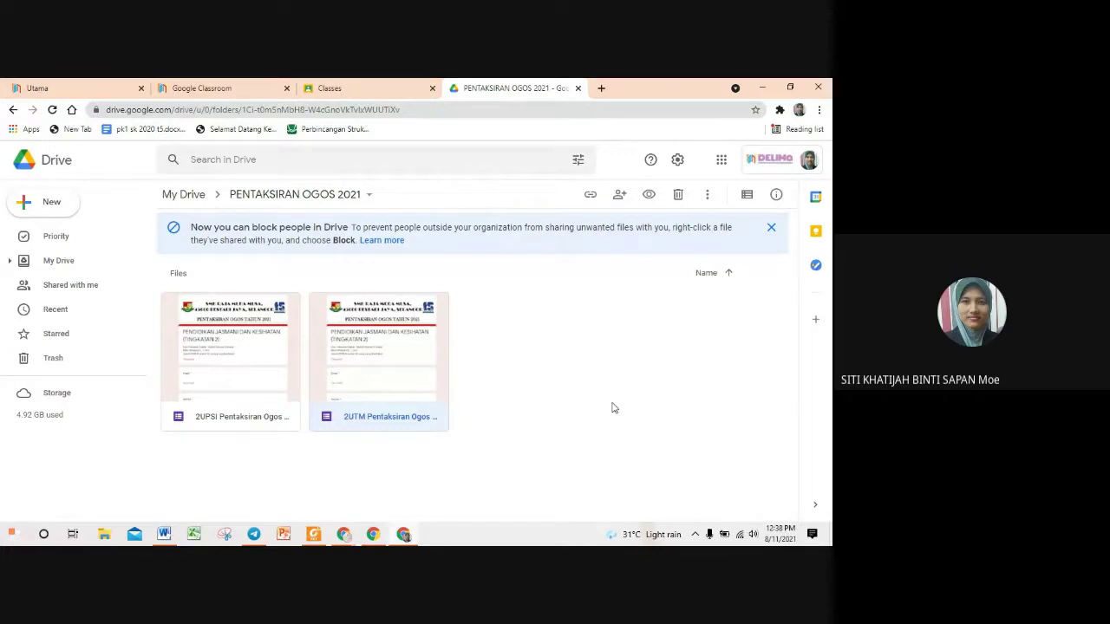
# Step: Open the 2UPSI form from the folder, check its header section and bring up the form's general settings
pyautogui.doubleClick(264, 348)
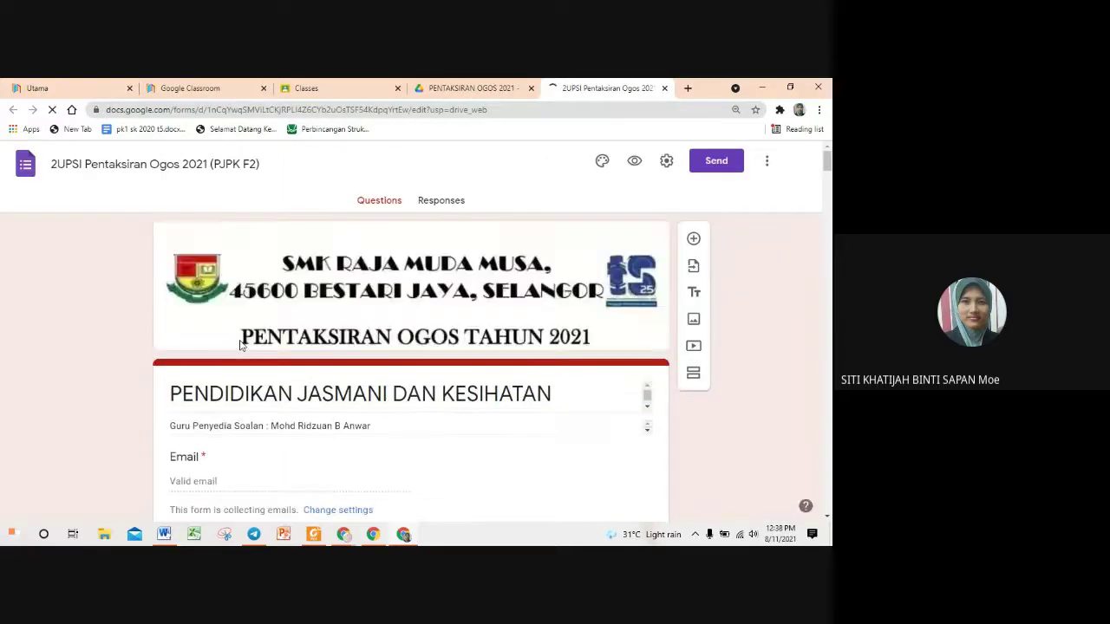
pyautogui.scroll(-3, 570, 403)
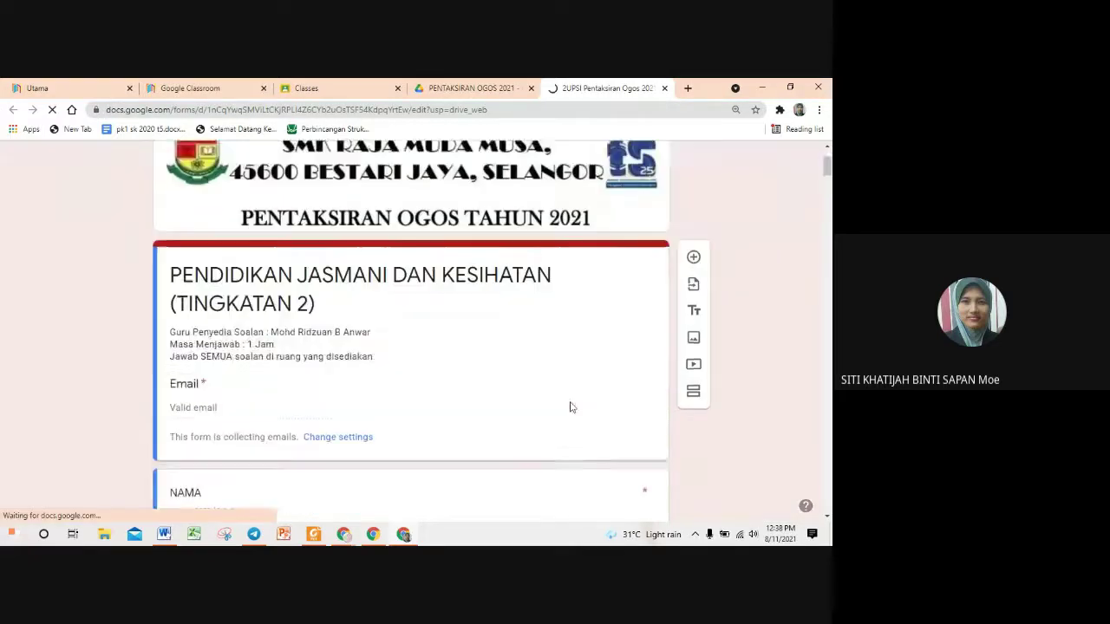
pyautogui.scroll(-2, 571, 407)
pyautogui.scroll(5, 572, 407)
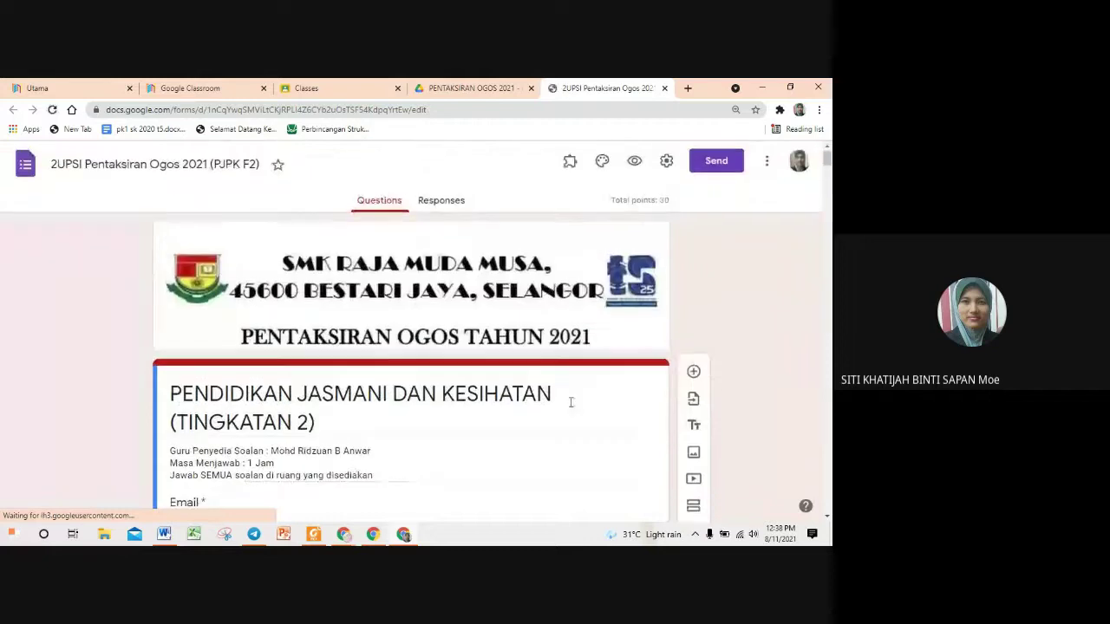
pyautogui.click(667, 162)
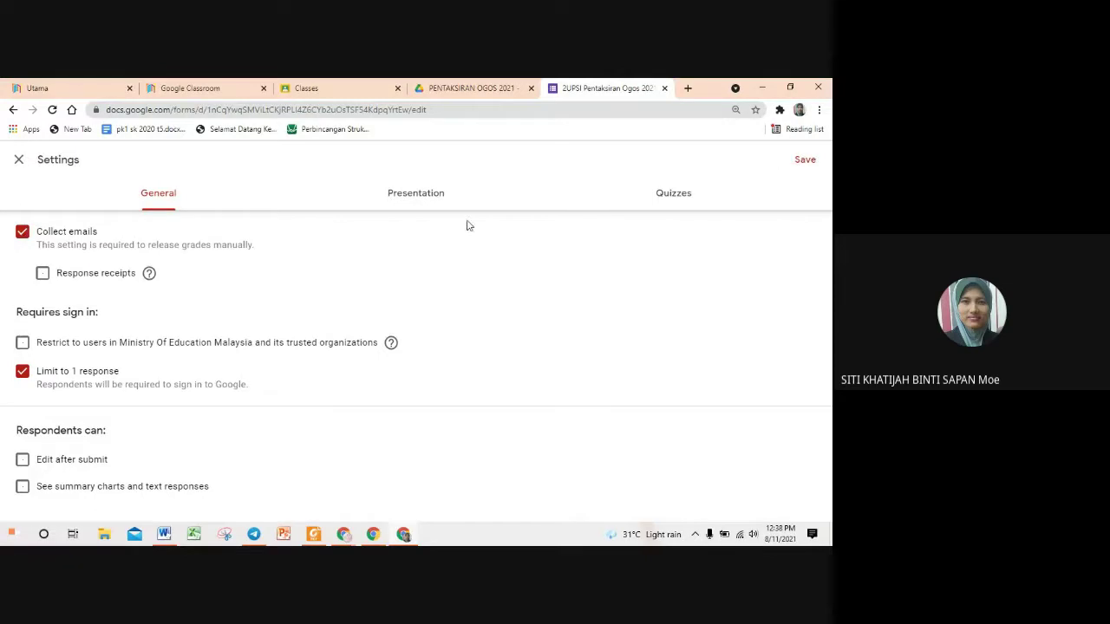
# Step: Extend the form's confirmation message to read "Terima Kasih, Soalan Tamat. Keputusan anda akan diberi melalui emel kemudian."
pyautogui.click(426, 192)
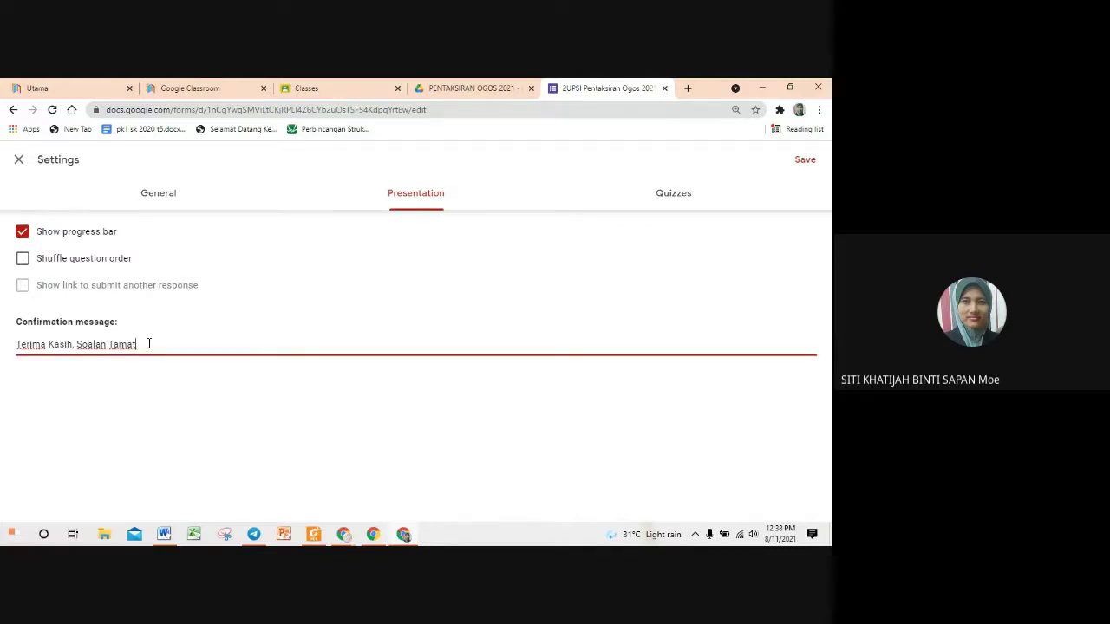
pyautogui.moveTo(147, 344)
pyautogui.mouseDown()
pyautogui.moveTo(81, 345)
pyautogui.moveTo(144, 345)
pyautogui.mouseUp()
pyautogui.write('. ')
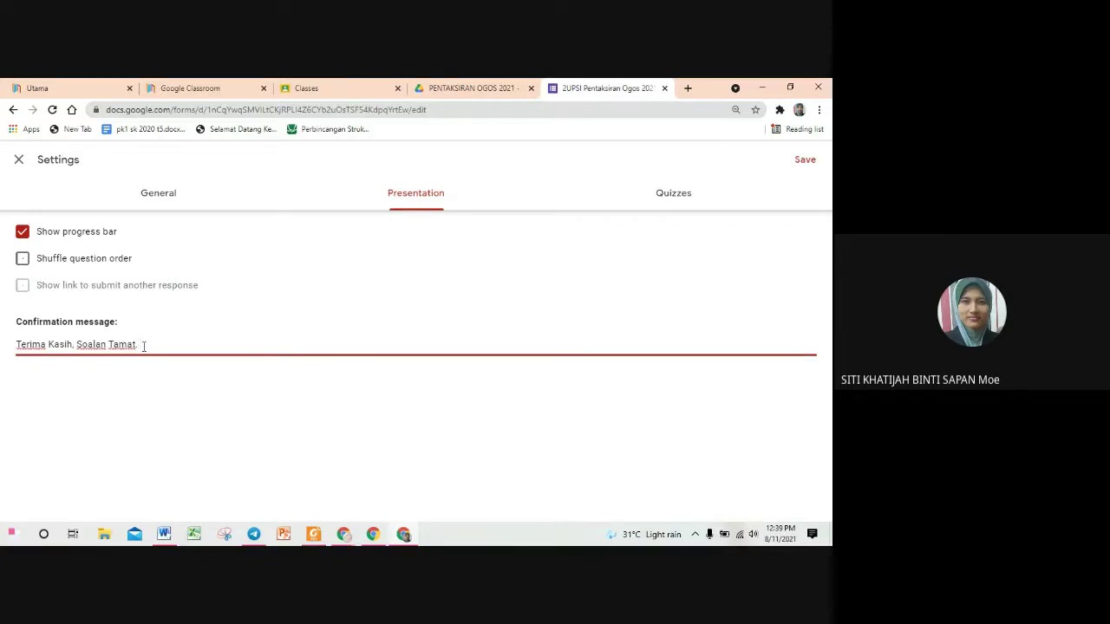
pyautogui.write('mARKA')
pyautogui.press('BackSpace')
pyautogui.press('BackSpace')
pyautogui.press('BackSpace')
pyautogui.press('BackSpace')
pyautogui.press('BackSpace')
pyautogui.write('Markah')
pyautogui.press('BackSpace')
pyautogui.press('BackSpace')
pyautogui.press('BackSpace')
pyautogui.press('BackSpace')
pyautogui.press('BackSpace')
pyautogui.press('BackSpace')
pyautogui.write('Keputusan anda akan diberi melalui ')
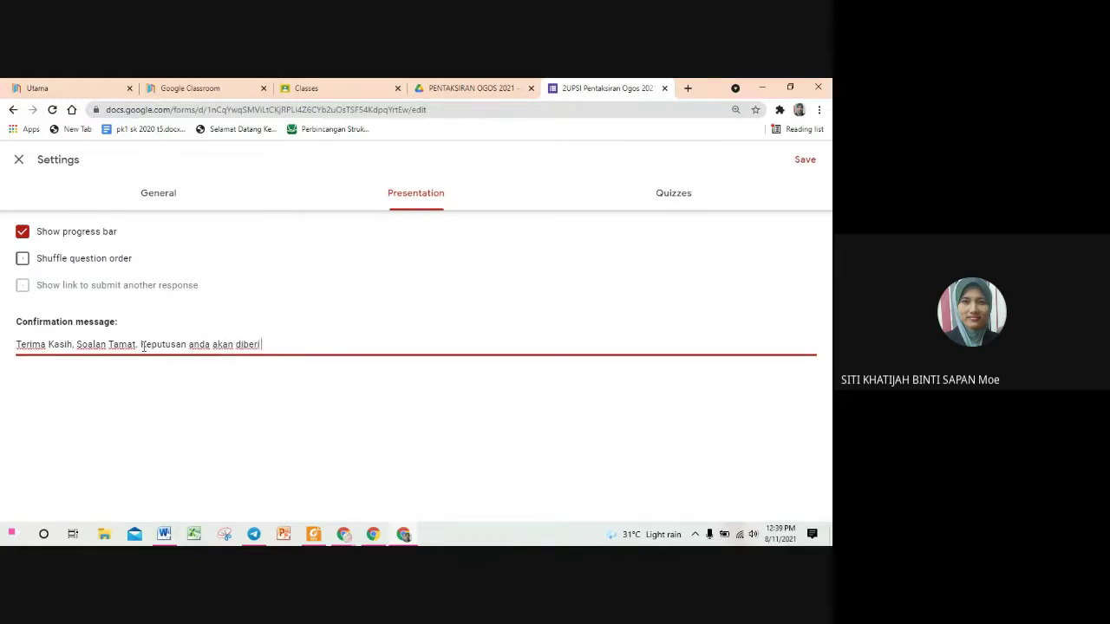
pyautogui.write('emel.')
pyautogui.press('BackSpace')
pyautogui.write('kemudia')
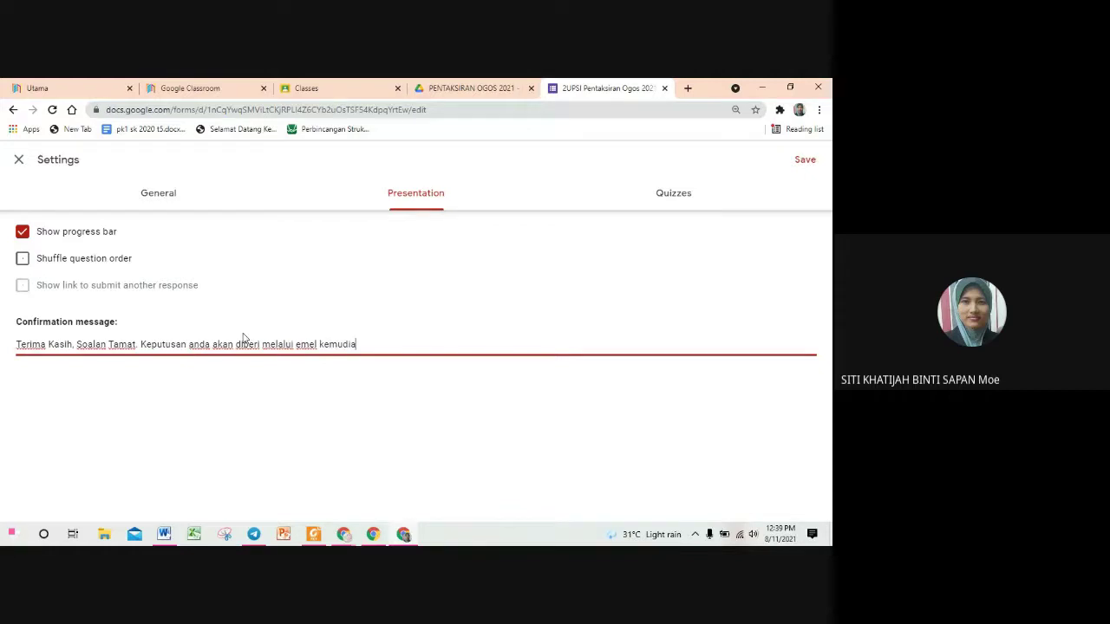
pyautogui.write('n.')
# Step: Set the quiz grades to release later after manual review, with missed questions visible to respondents, and save the form settings
pyautogui.click(676, 196)
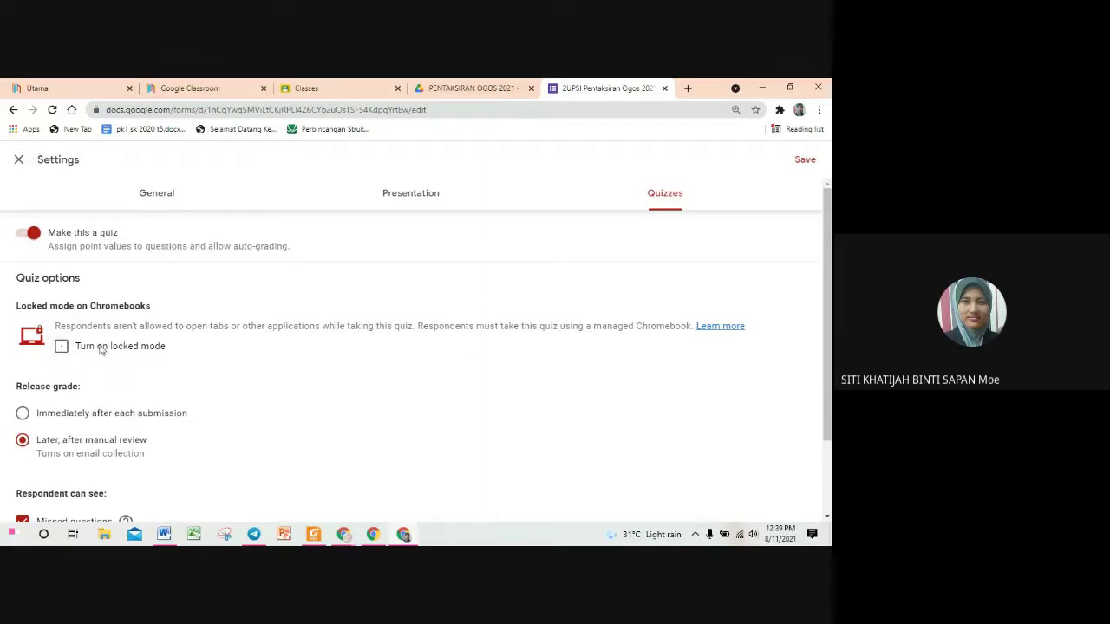
pyautogui.scroll(-2, 59, 351)
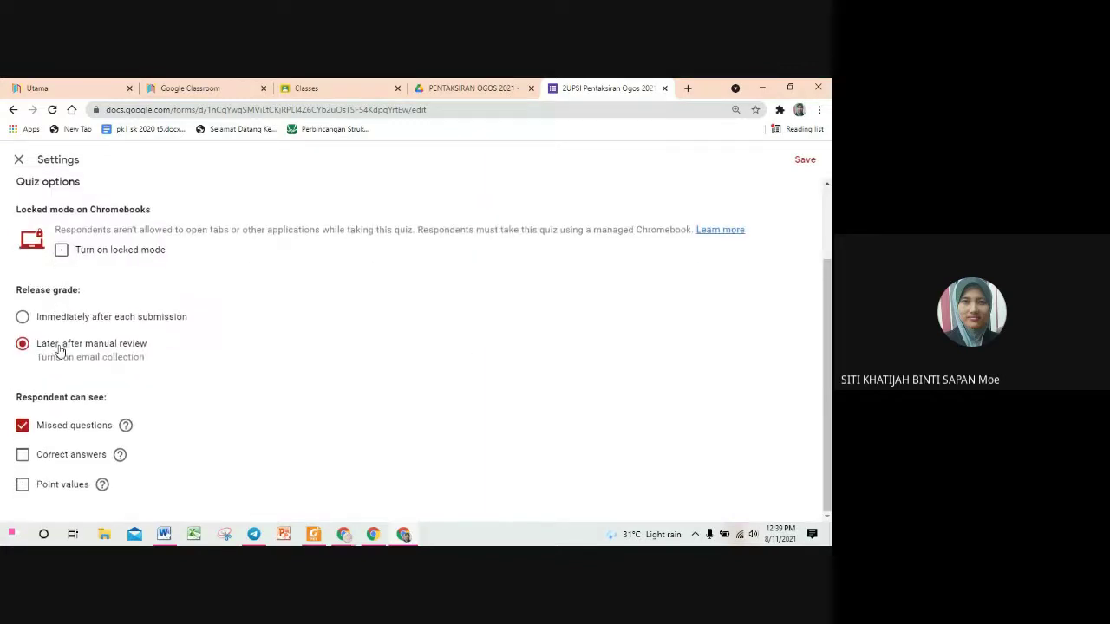
pyautogui.click(24, 319)
pyautogui.click(23, 344)
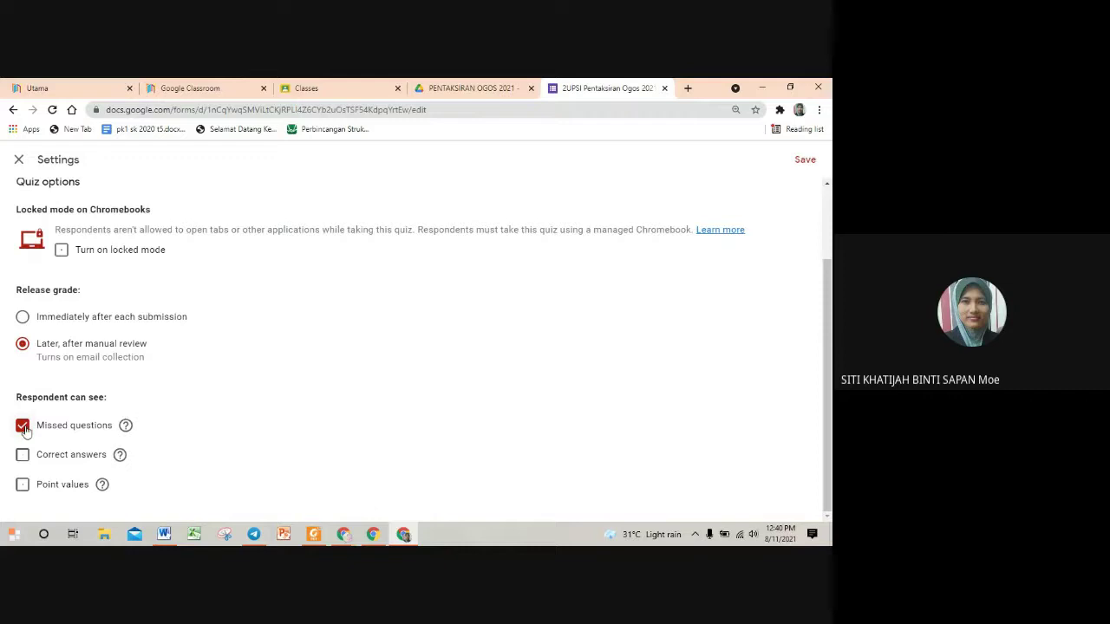
pyautogui.click(23, 427)
pyautogui.click(23, 429)
pyautogui.scroll(1, 168, 376)
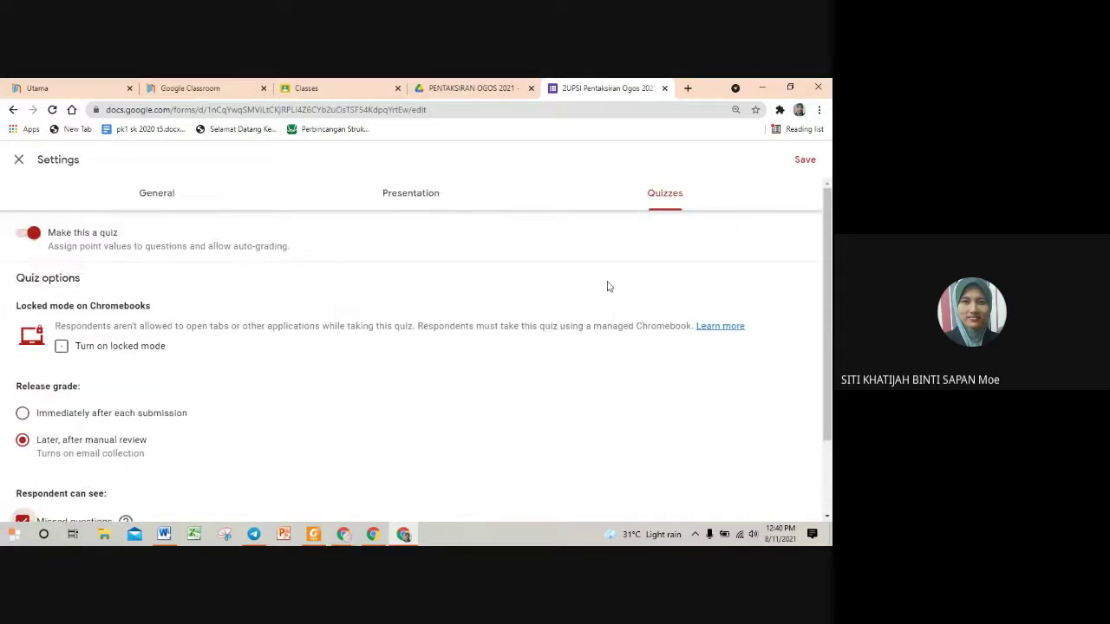
pyautogui.click(805, 162)
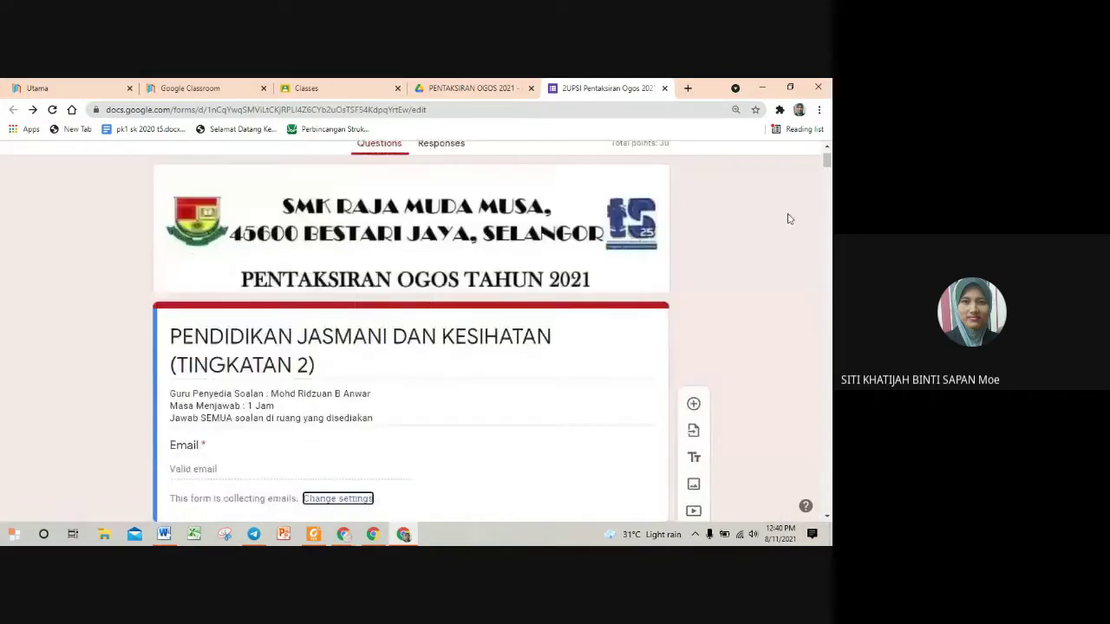
# Step: Open the send options of the 2UPSI form and generate a shortened link to it
pyautogui.scroll(1, 790, 219)
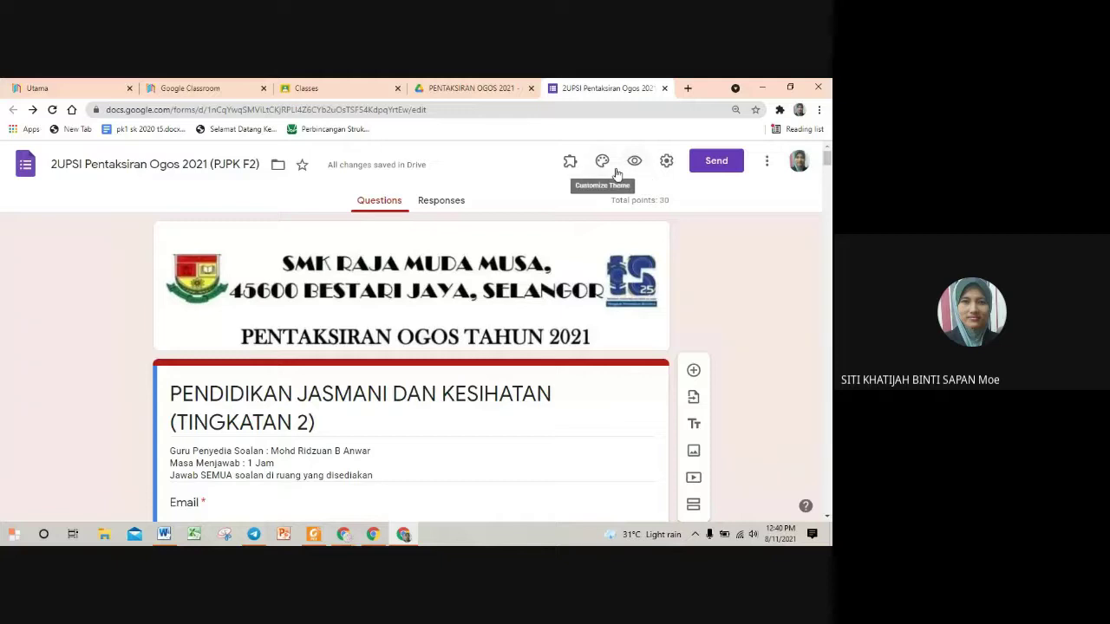
pyautogui.click(716, 167)
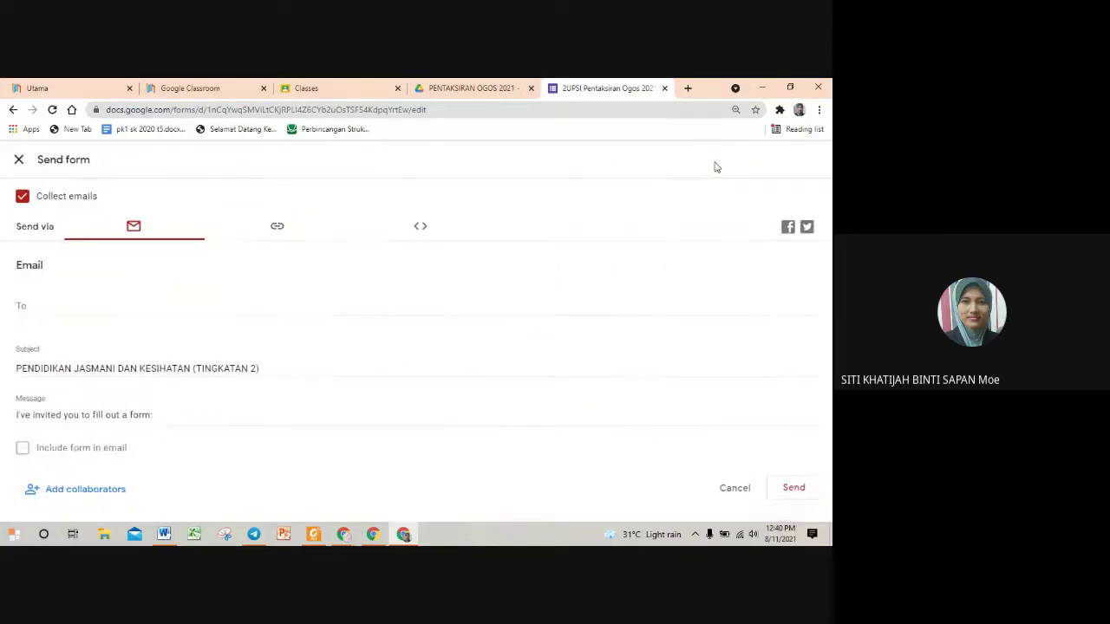
pyautogui.click(279, 229)
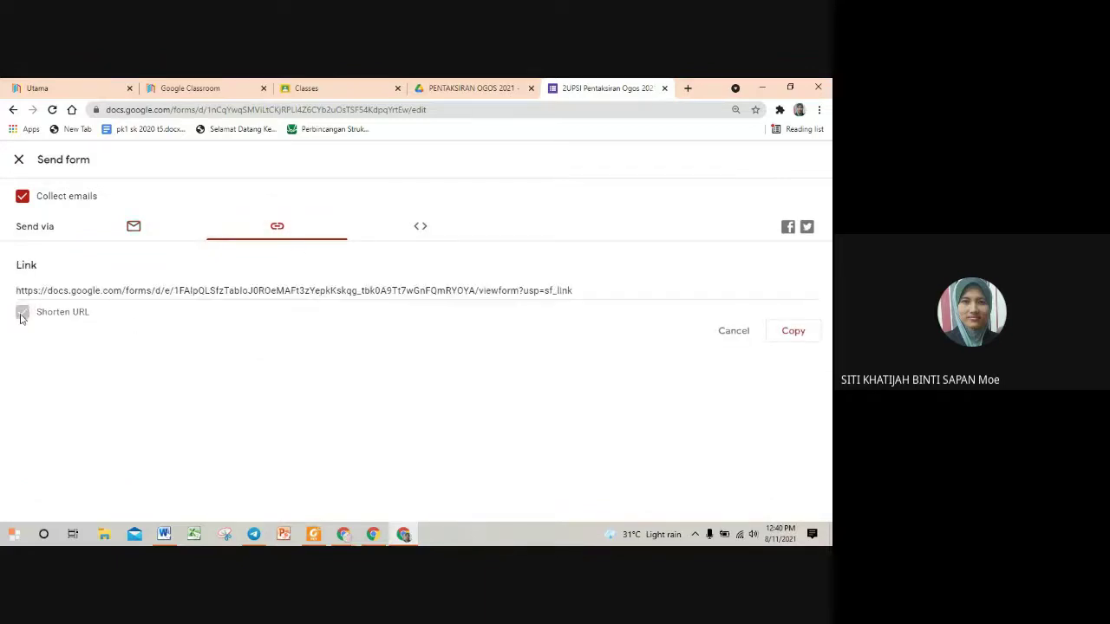
pyautogui.click(21, 314)
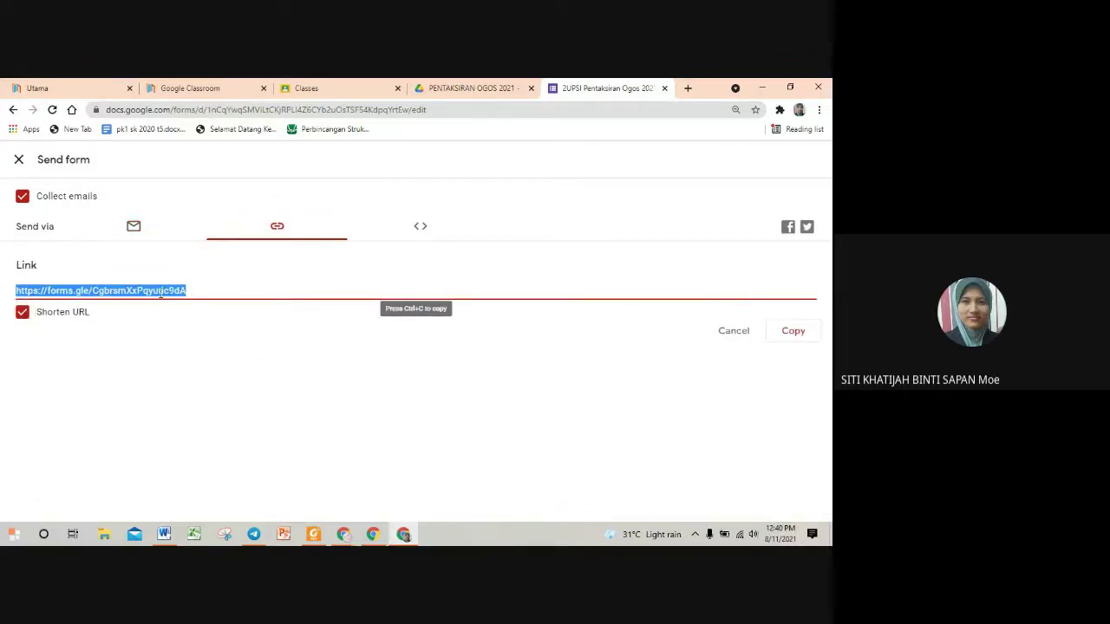
pyautogui.click(763, 86)
pyautogui.click(794, 86)
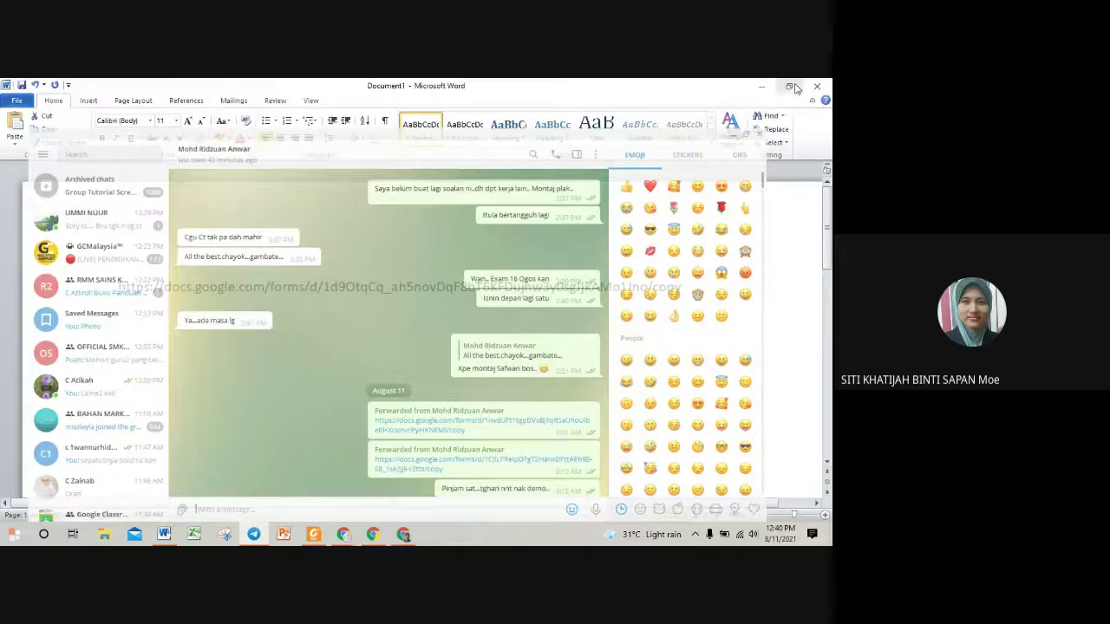
pyautogui.click(763, 87)
pyautogui.click(767, 90)
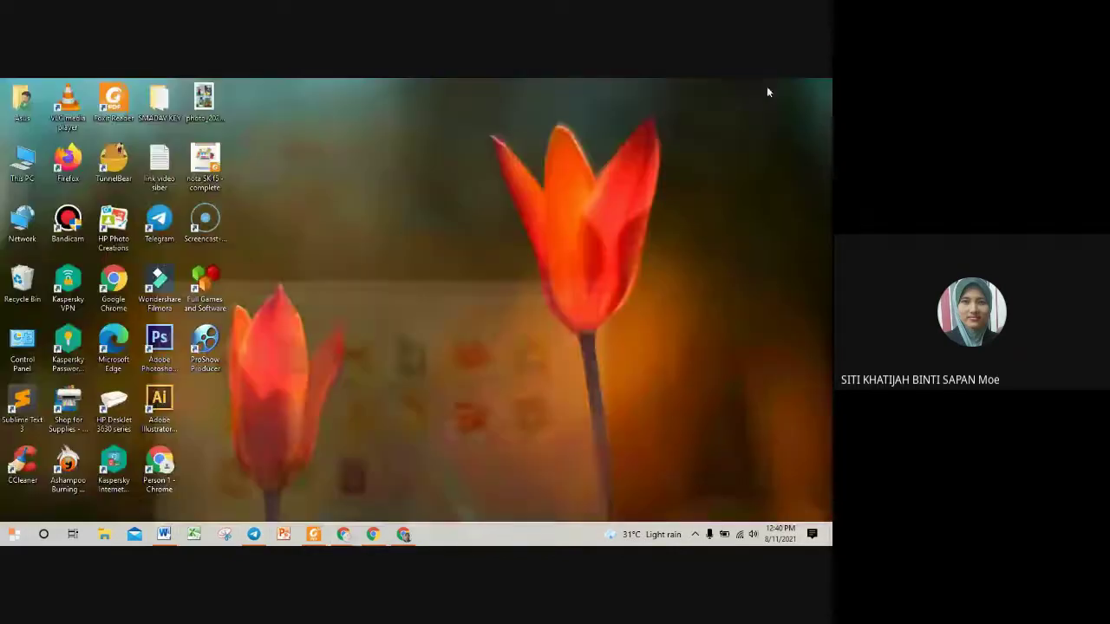
pyautogui.click(403, 534)
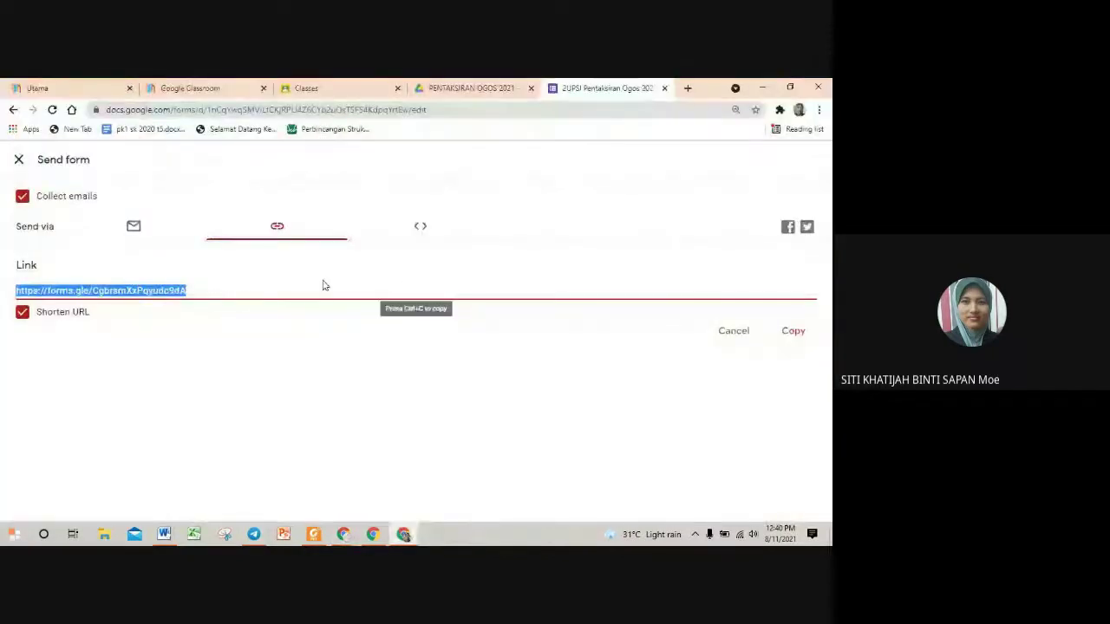
# Step: Delete the existing 2UTM form from the PENTAKSIRAN OGOS 2021 folder in Drive
pyautogui.click(449, 89)
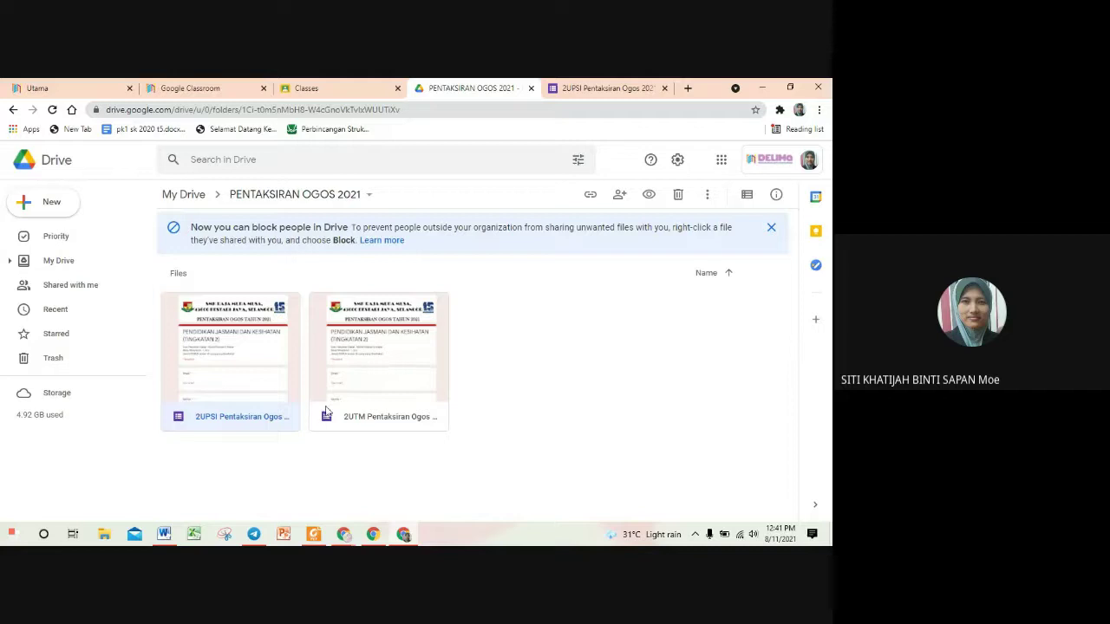
pyautogui.click(381, 375)
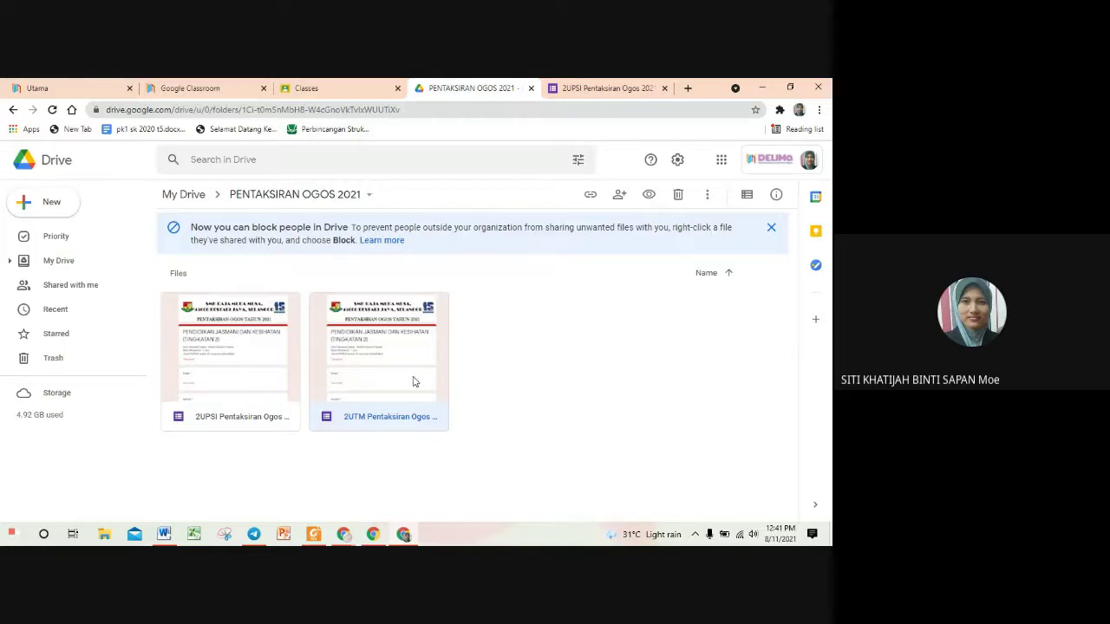
pyautogui.press('Delete')
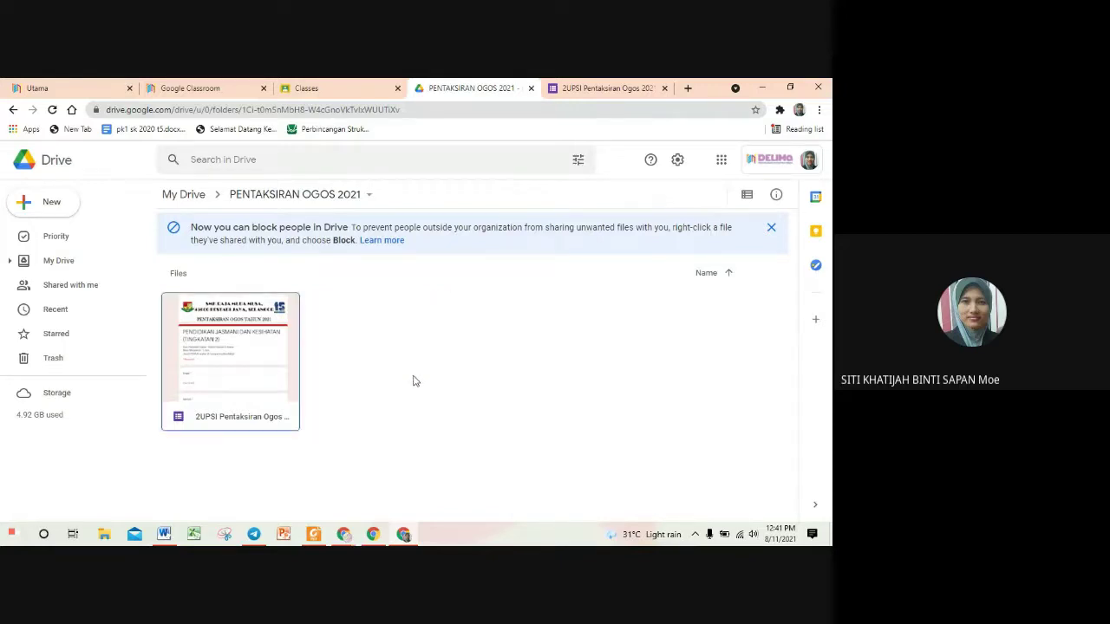
# Step: Make a copy of the 2UPSI assessment form in the PENTAKSIRAN OGOS 2021 folder
pyautogui.rightClick(218, 357)
pyautogui.click(202, 321)
pyautogui.rightClick(202, 321)
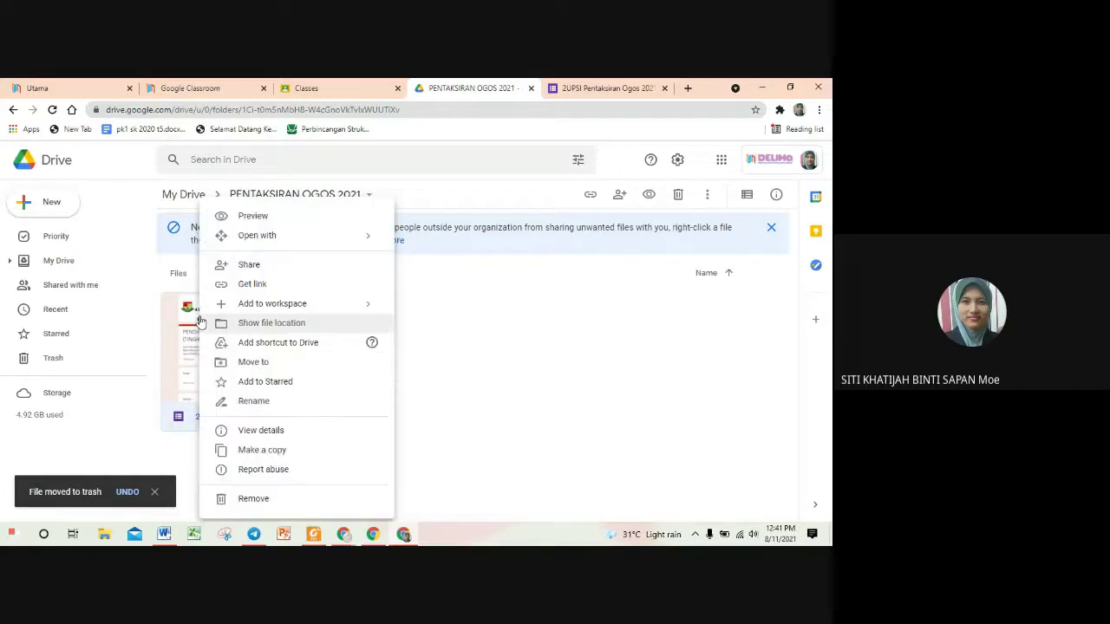
pyautogui.click(290, 450)
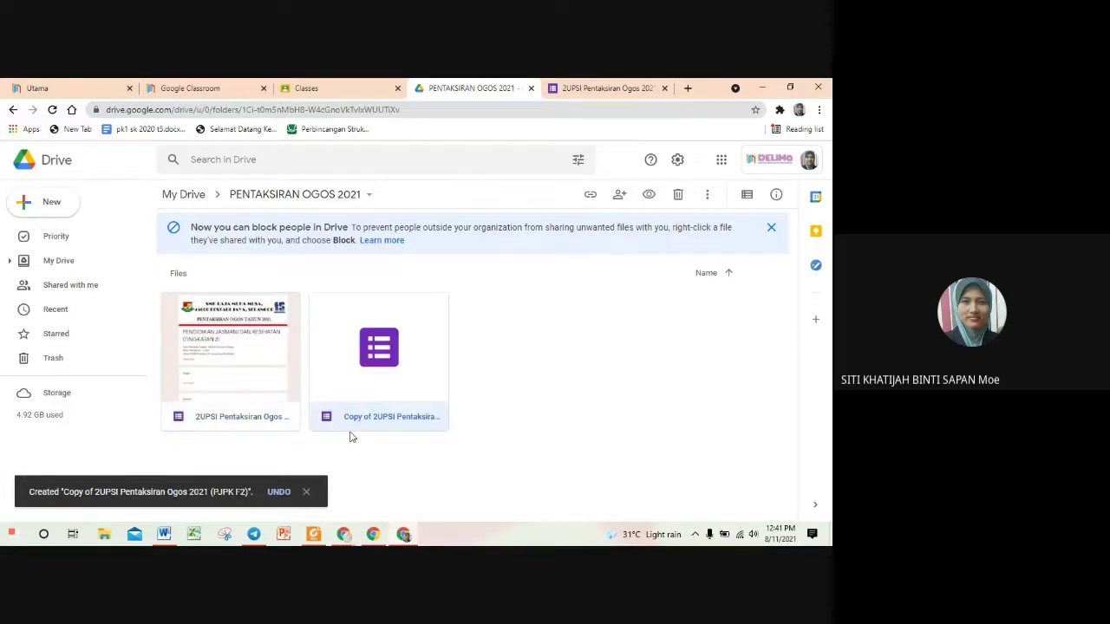
# Step: Rename the copied form as "2UTM Pentaksiran Ogos 2021 (PJPK F2)"
pyautogui.rightClick(377, 382)
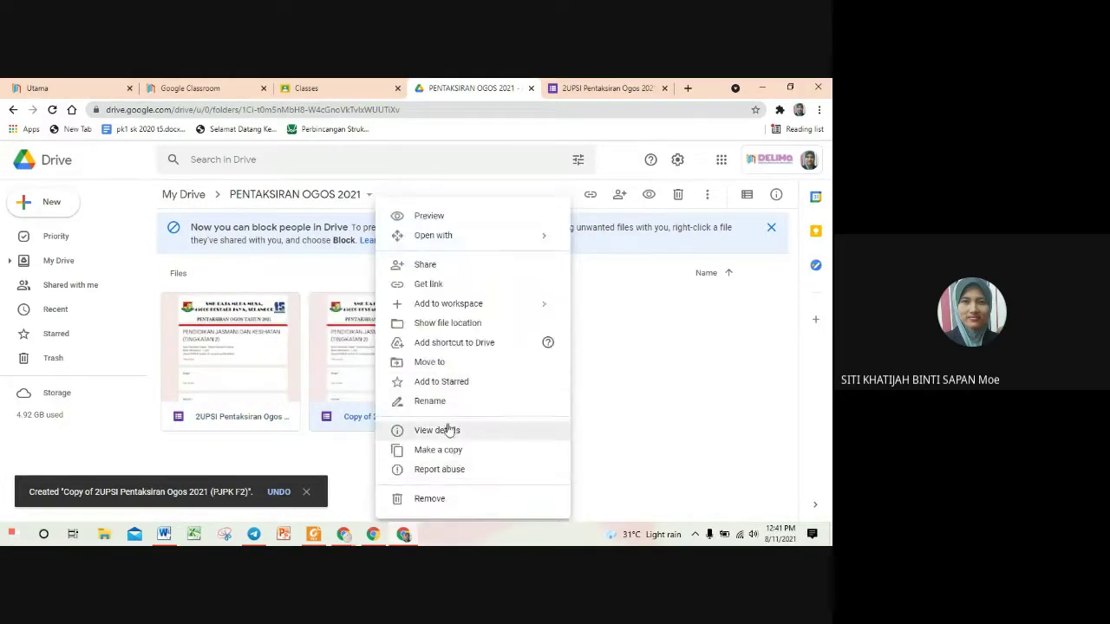
pyautogui.click(430, 402)
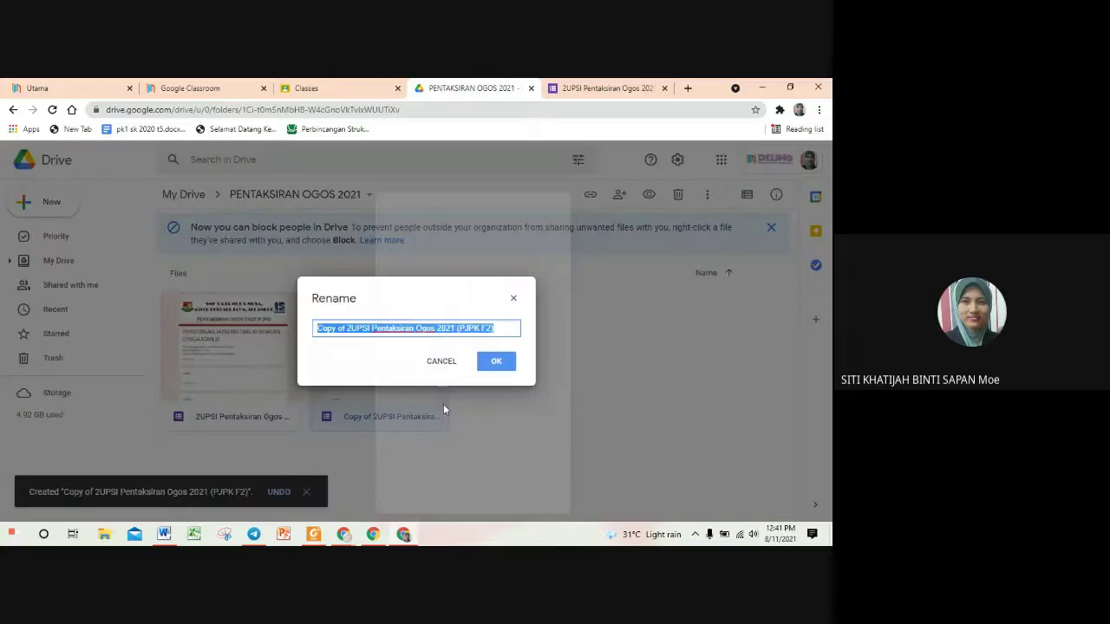
pyautogui.click(372, 330)
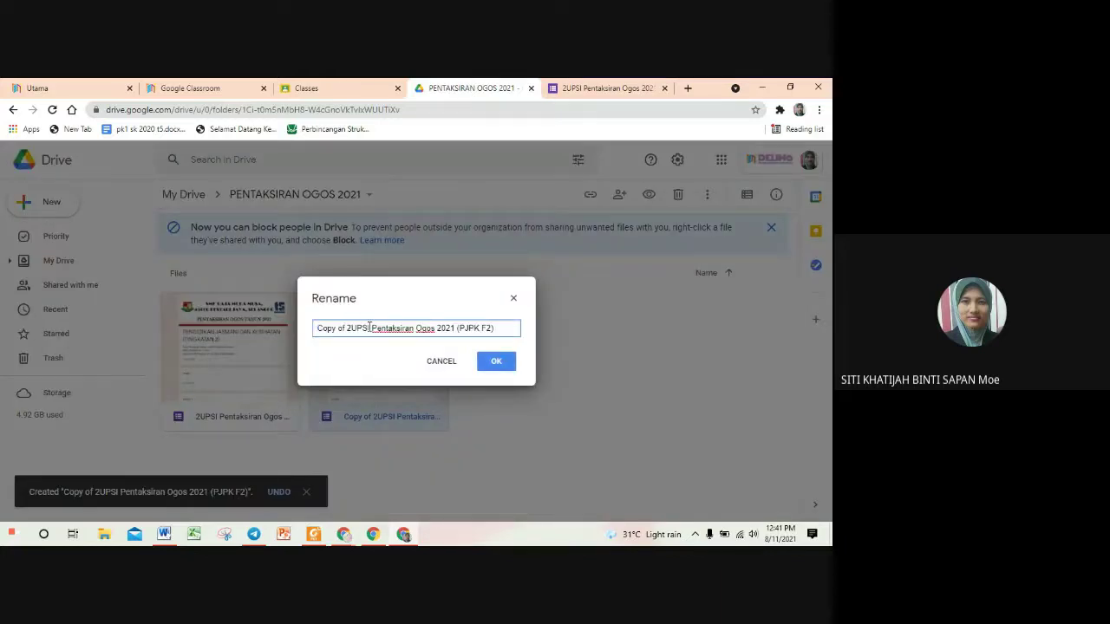
pyautogui.moveTo(371, 329); pyautogui.dragTo(309, 324)
pyautogui.write('2')
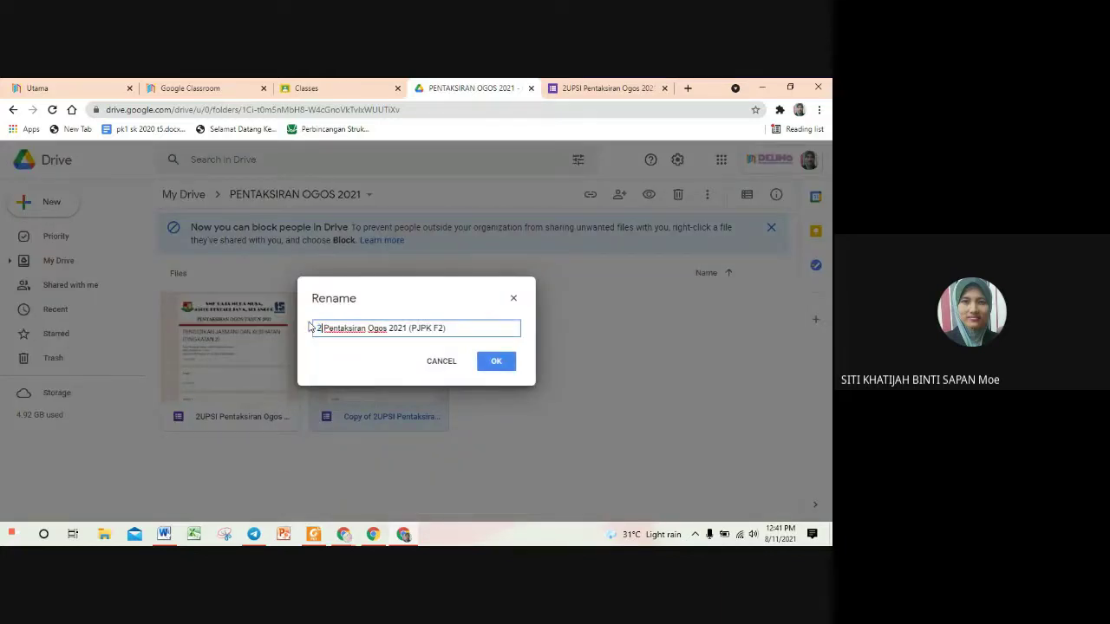
pyautogui.write('UI')
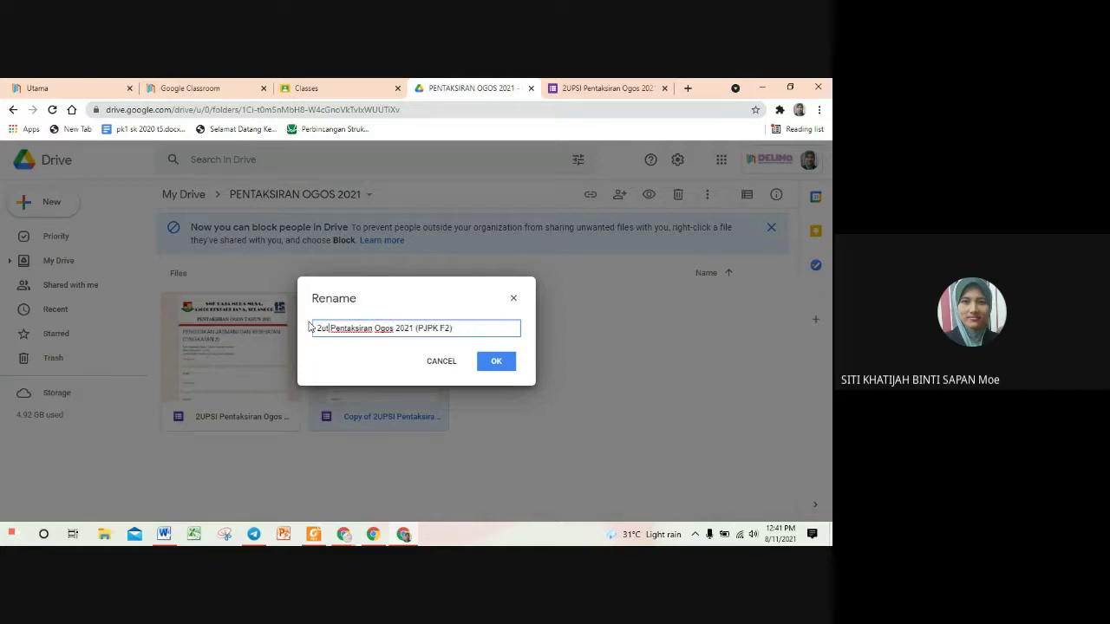
pyautogui.press('BackSpace')
pyautogui.press('BackSpace')
pyautogui.write('UTM')
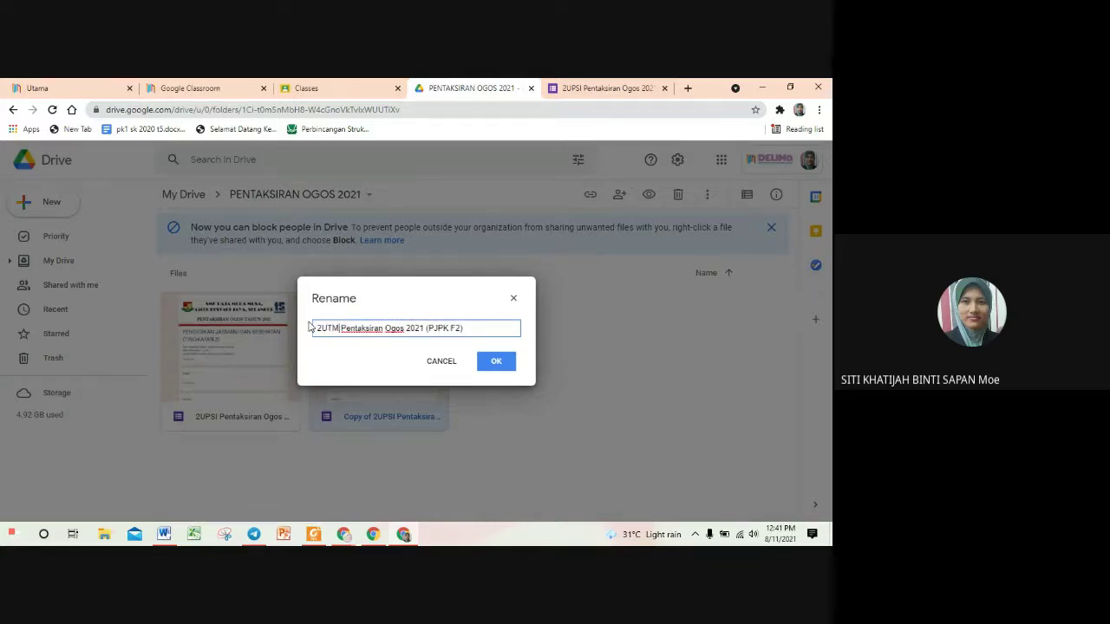
pyautogui.click(496, 361)
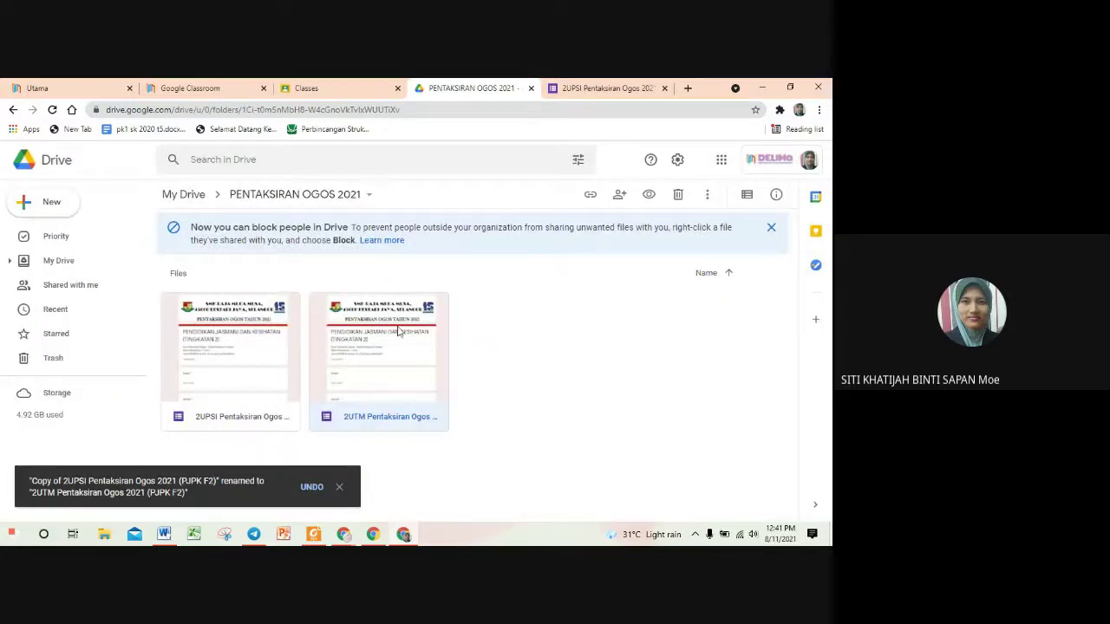
# Step: Open the 2UTM form, generate its shortened sharing link and copy it to the clipboard
pyautogui.doubleClick(398, 331)
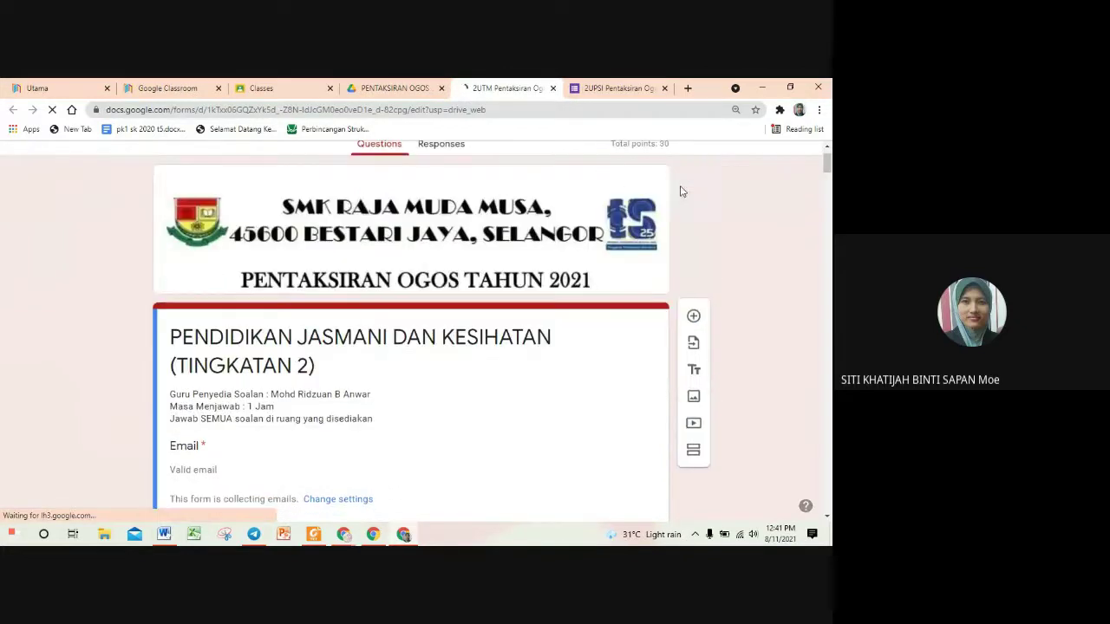
pyautogui.click(717, 163)
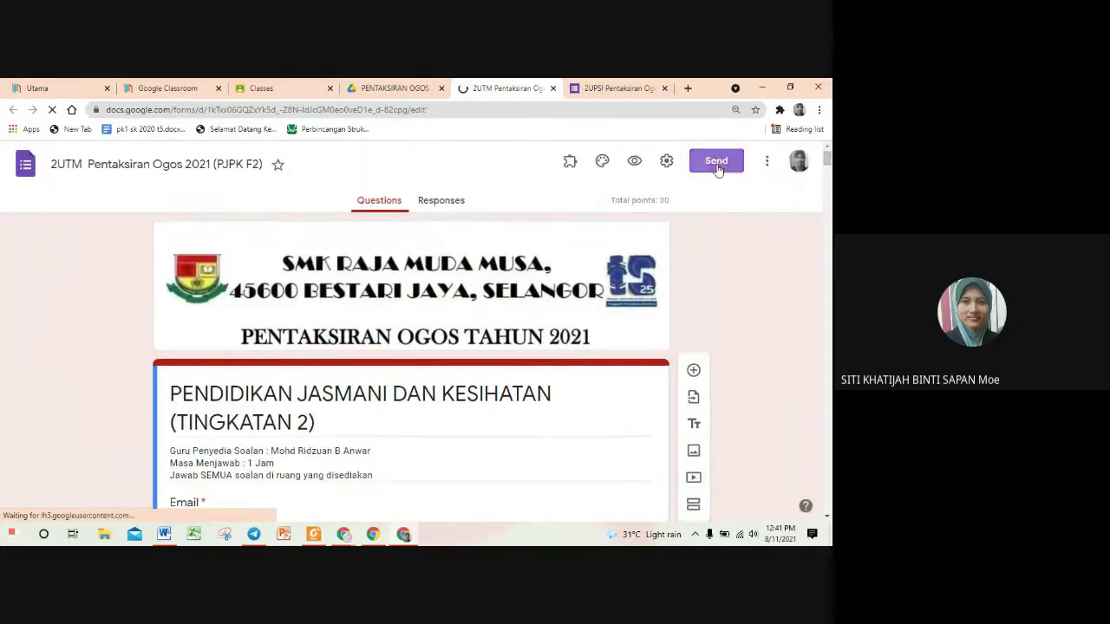
pyautogui.click(278, 225)
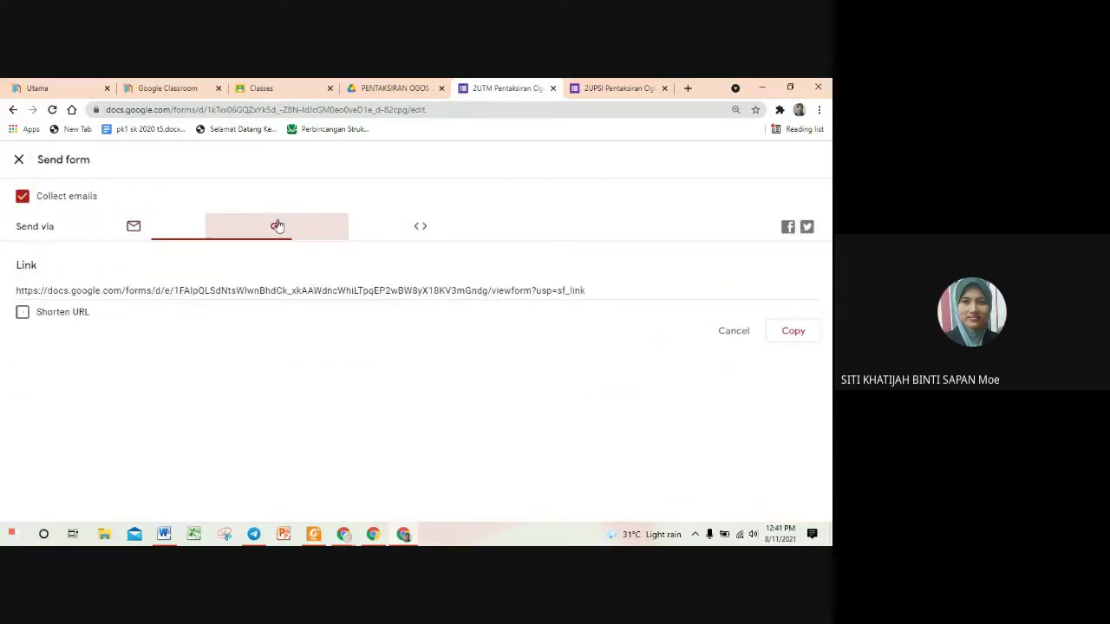
pyautogui.click(23, 313)
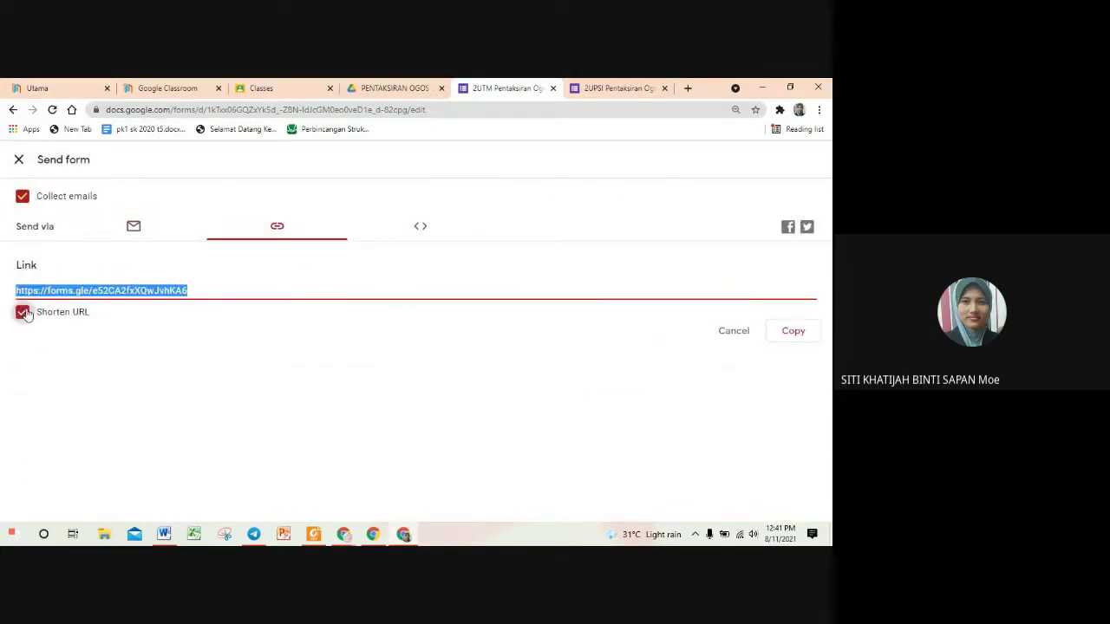
pyautogui.click(791, 337)
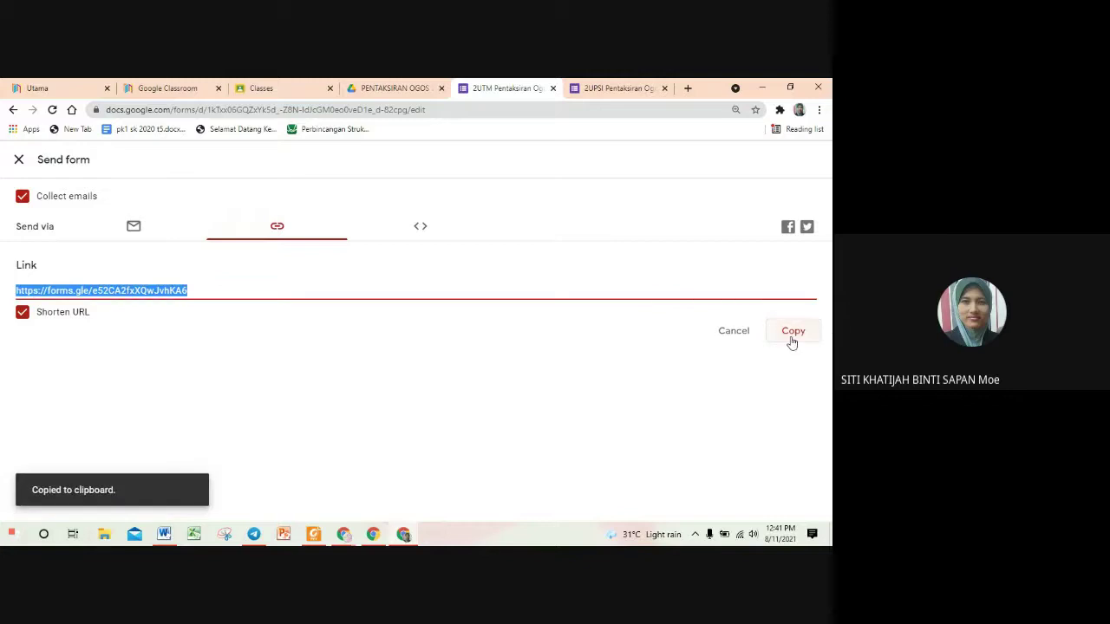
# Step: Open the 2UPSI form from the Drive folder, create a new spreadsheet for its responses and close that sheet
pyautogui.click(421, 90)
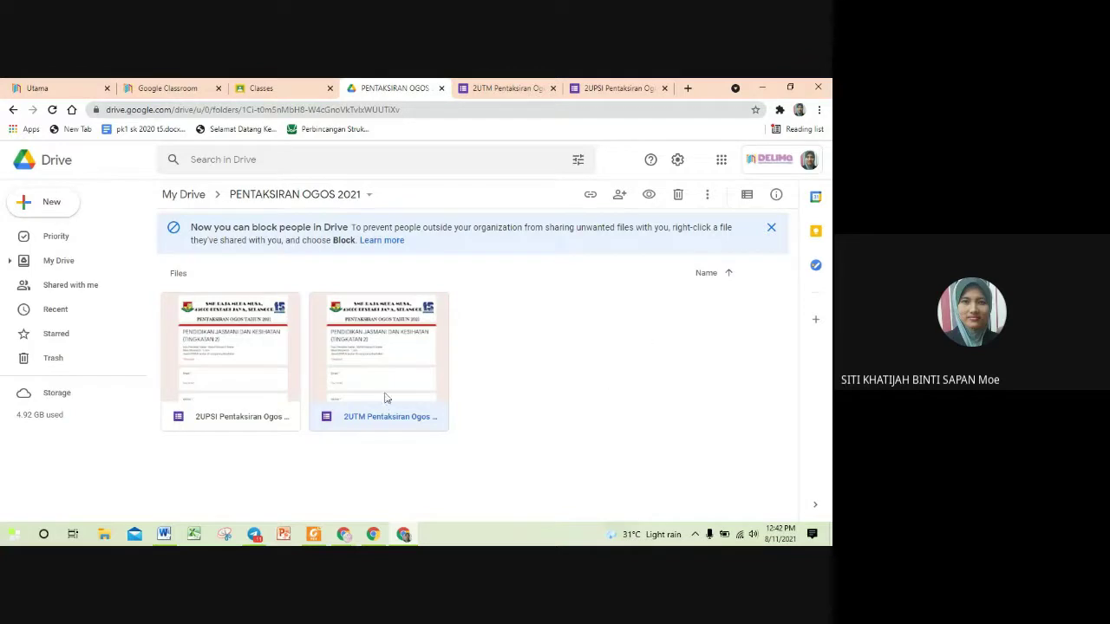
pyautogui.click(233, 356)
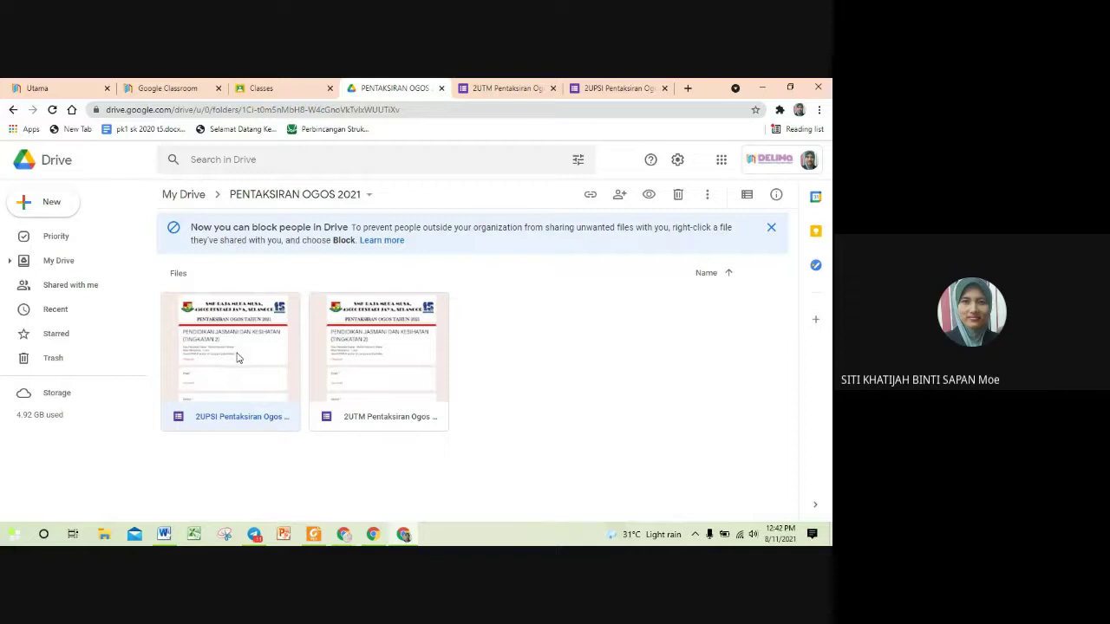
pyautogui.doubleClick(239, 358)
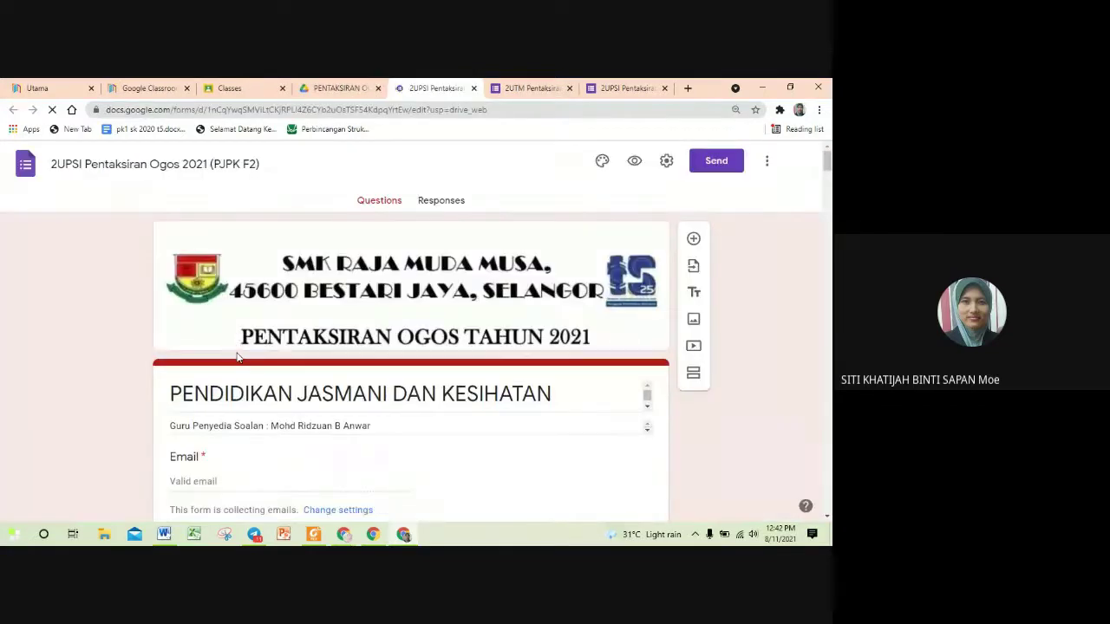
pyautogui.scroll(-2, 240, 355)
pyautogui.scroll(2, 240, 354)
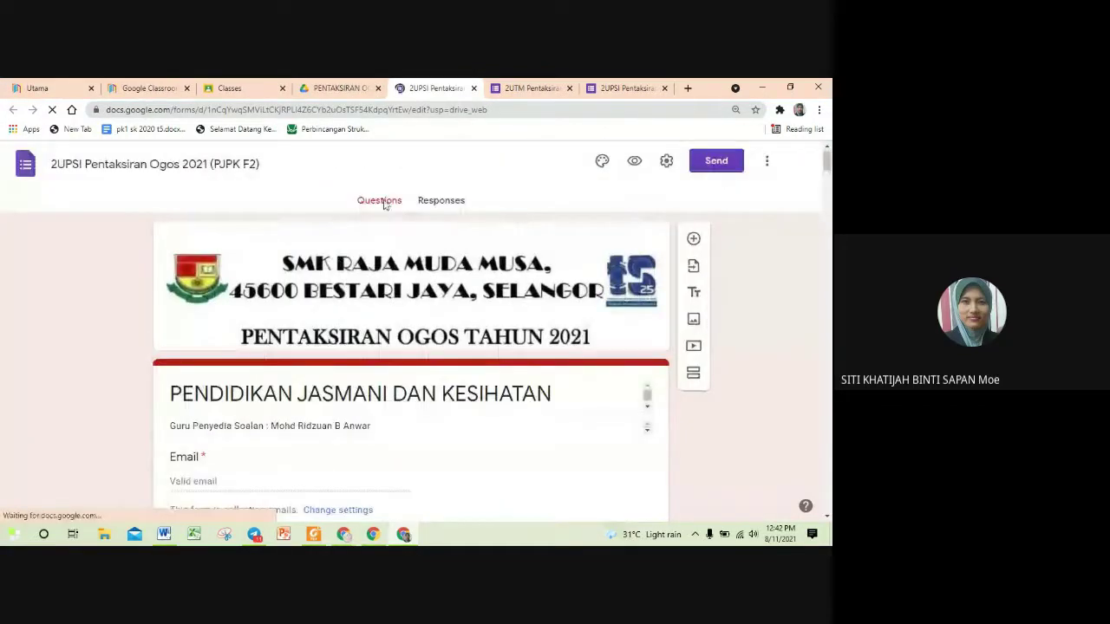
pyautogui.click(449, 202)
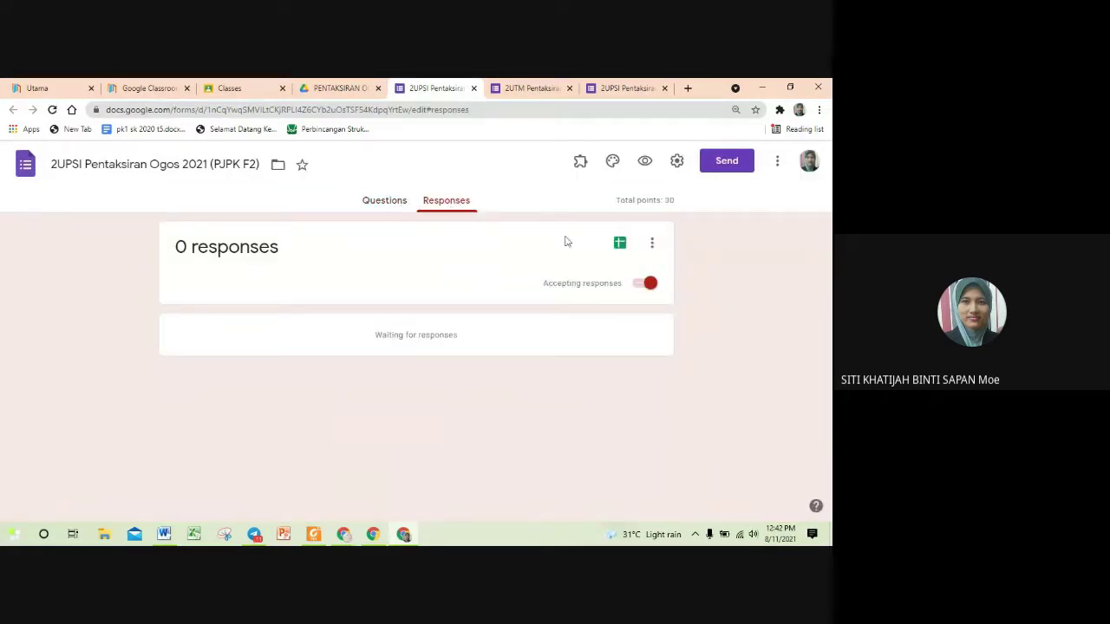
pyautogui.click(619, 244)
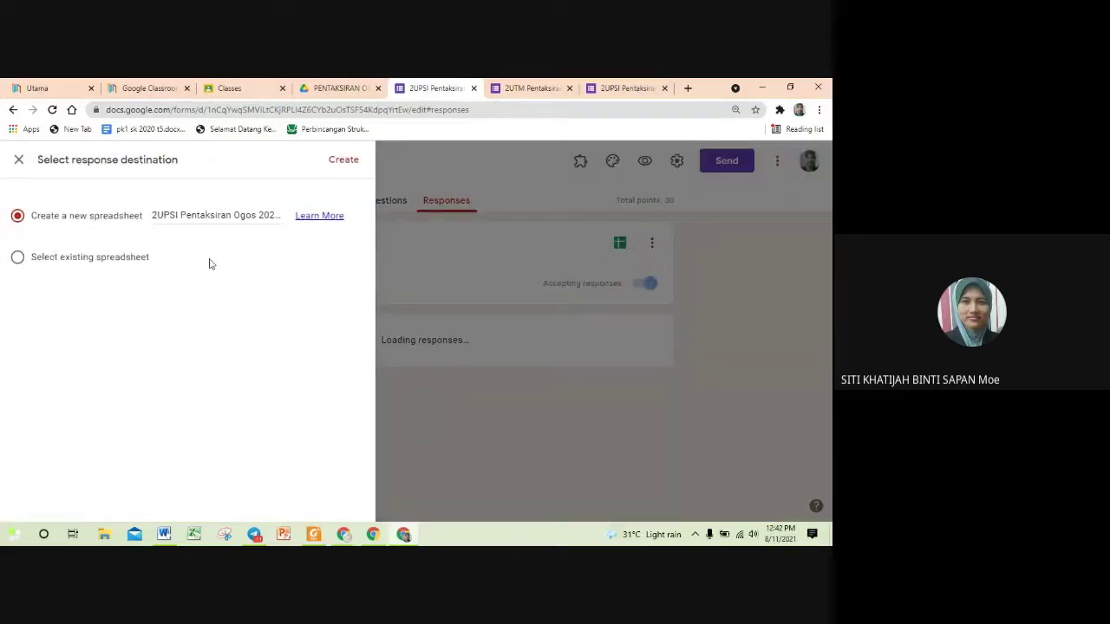
pyautogui.click(345, 161)
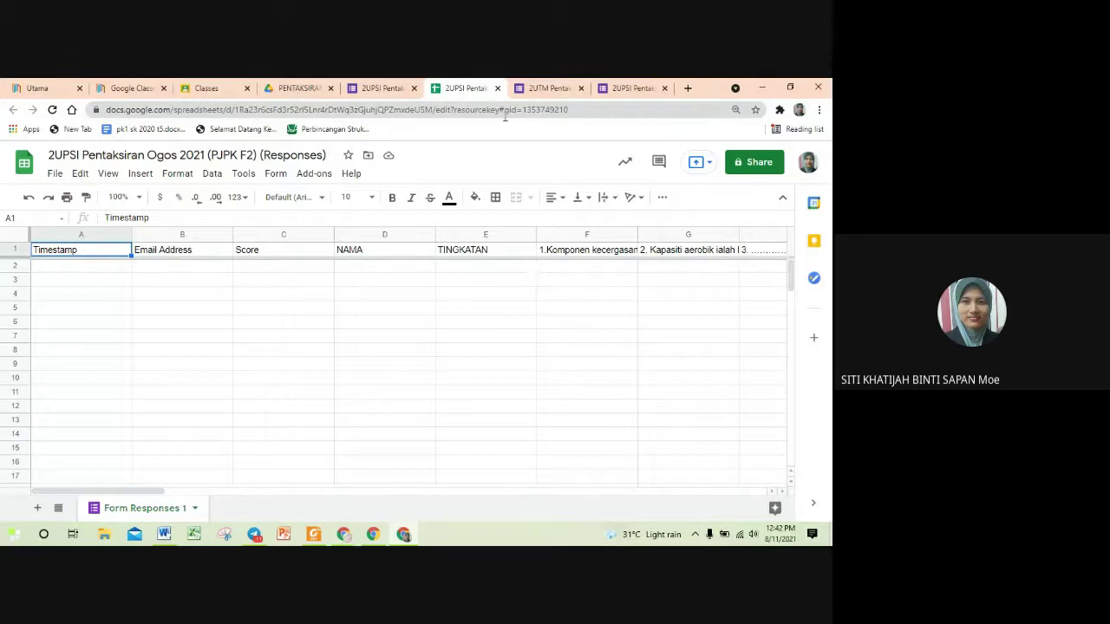
pyautogui.click(497, 88)
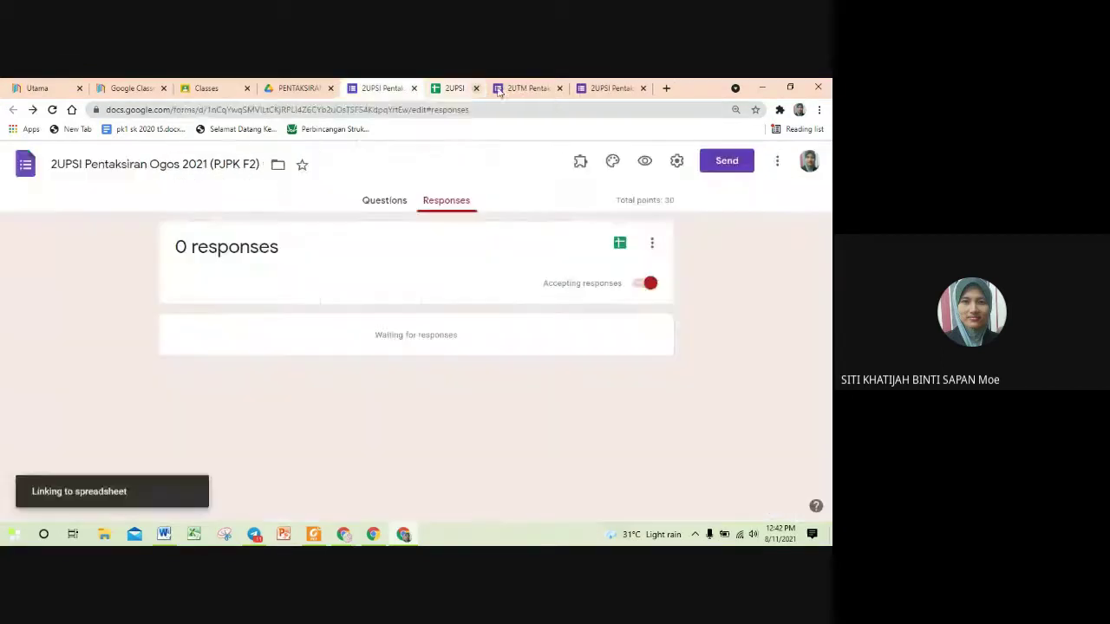
# Step: Open the 2UTM form from the Drive folder, create a new spreadsheet for its responses and close that sheet
pyautogui.click(306, 89)
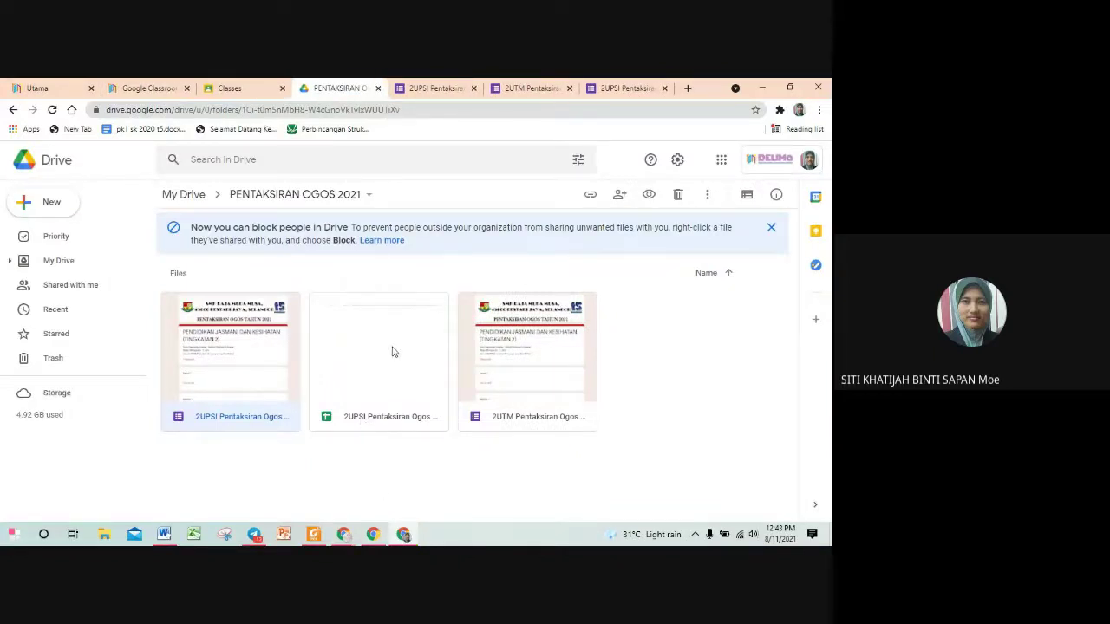
pyautogui.doubleClick(539, 348)
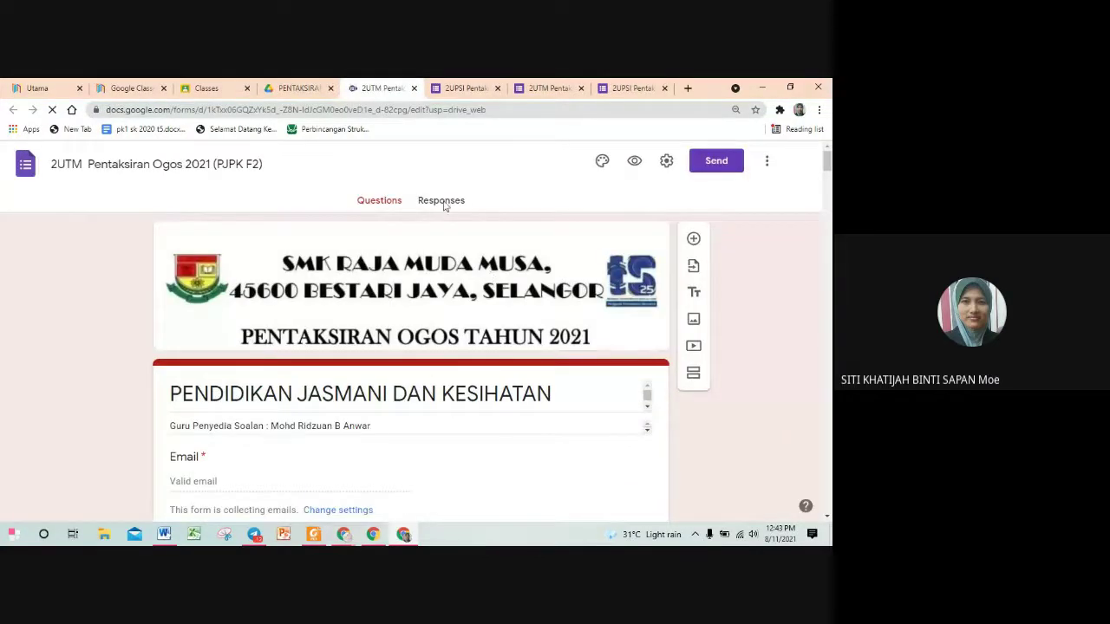
pyautogui.scroll(-1, 444, 208)
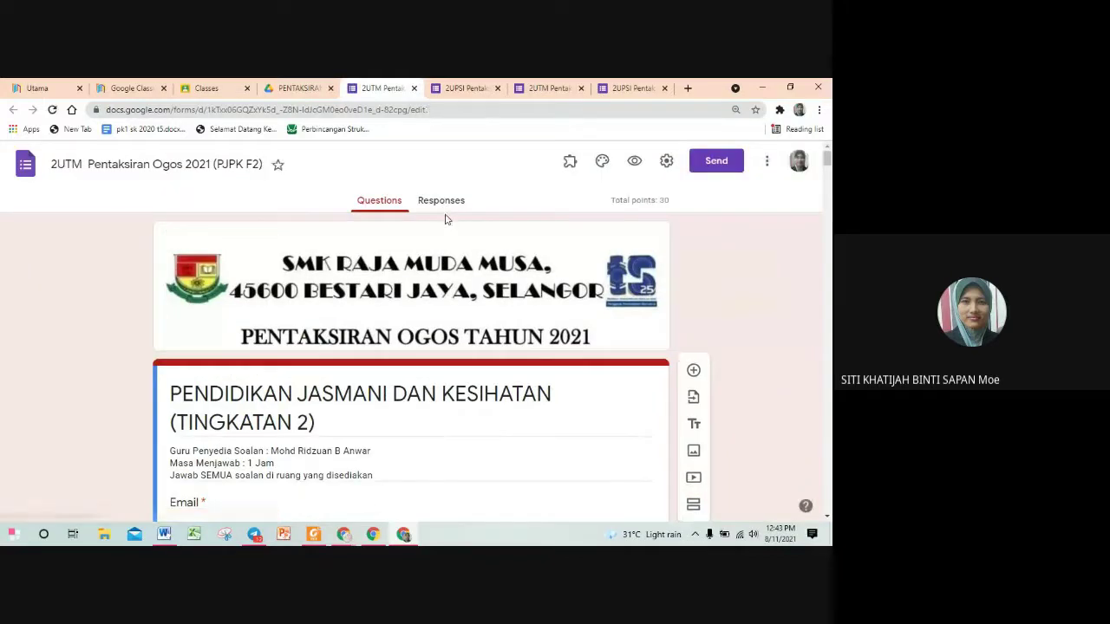
pyautogui.click(445, 202)
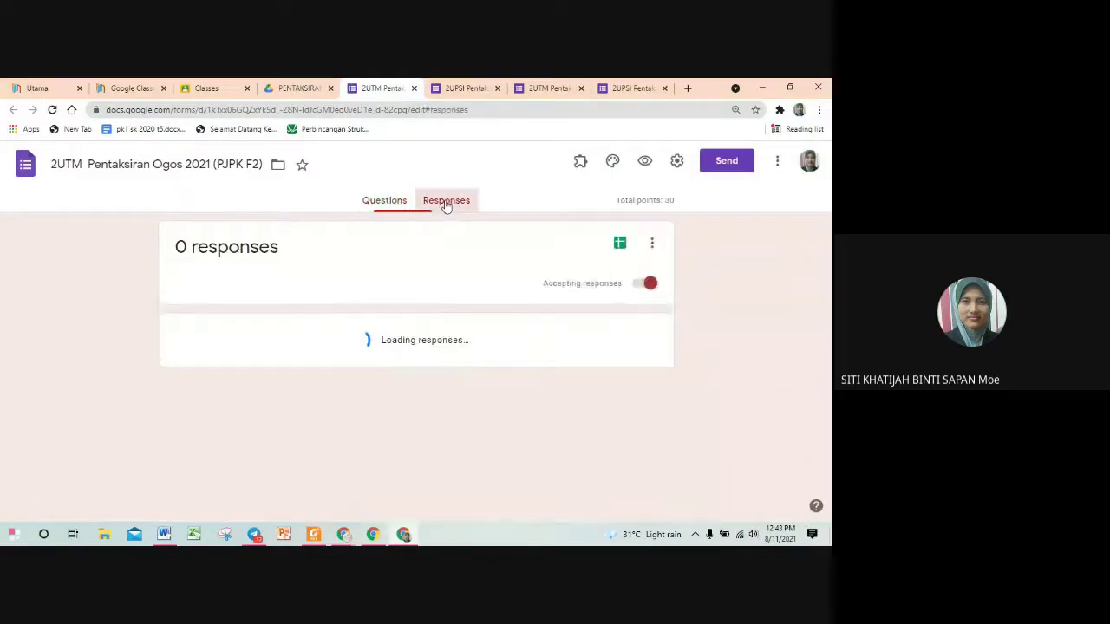
pyautogui.click(620, 244)
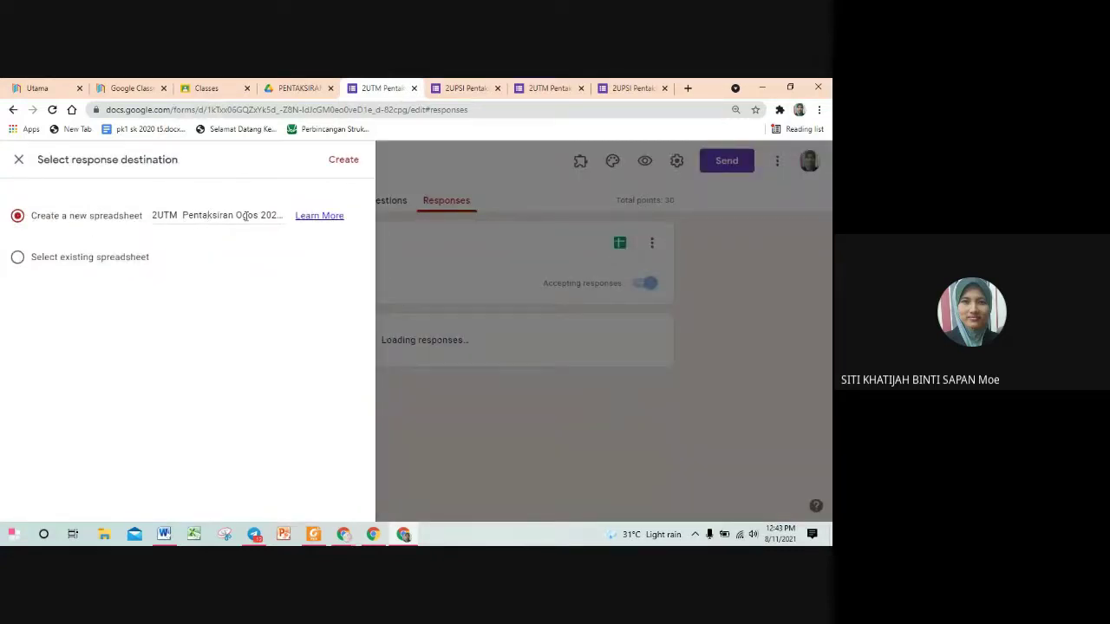
pyautogui.click(344, 163)
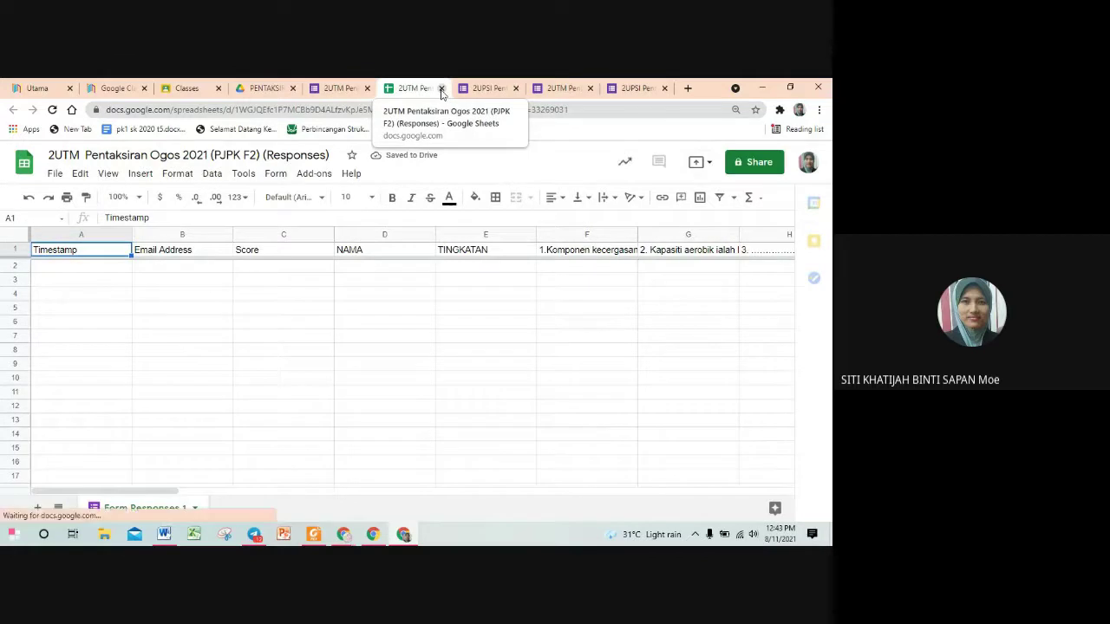
pyautogui.click(441, 88)
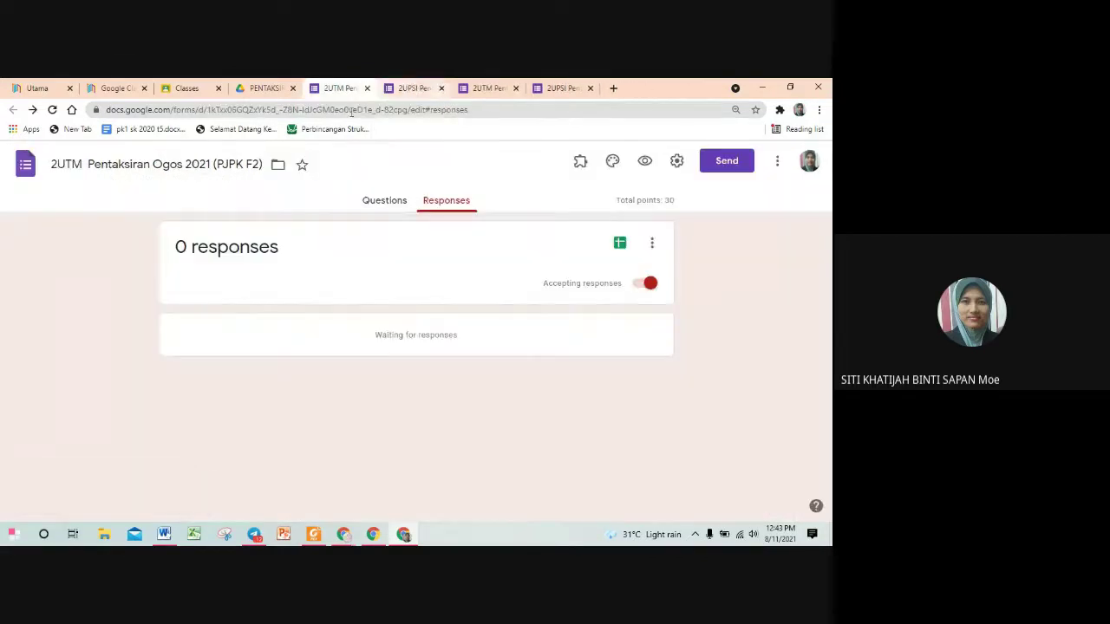
# Step: Close the 2UTM form and locate the 2UTM and 2UPSI response spreadsheets in the PENTAKSIRAN OGOS 2021 Drive folder
pyautogui.click(367, 89)
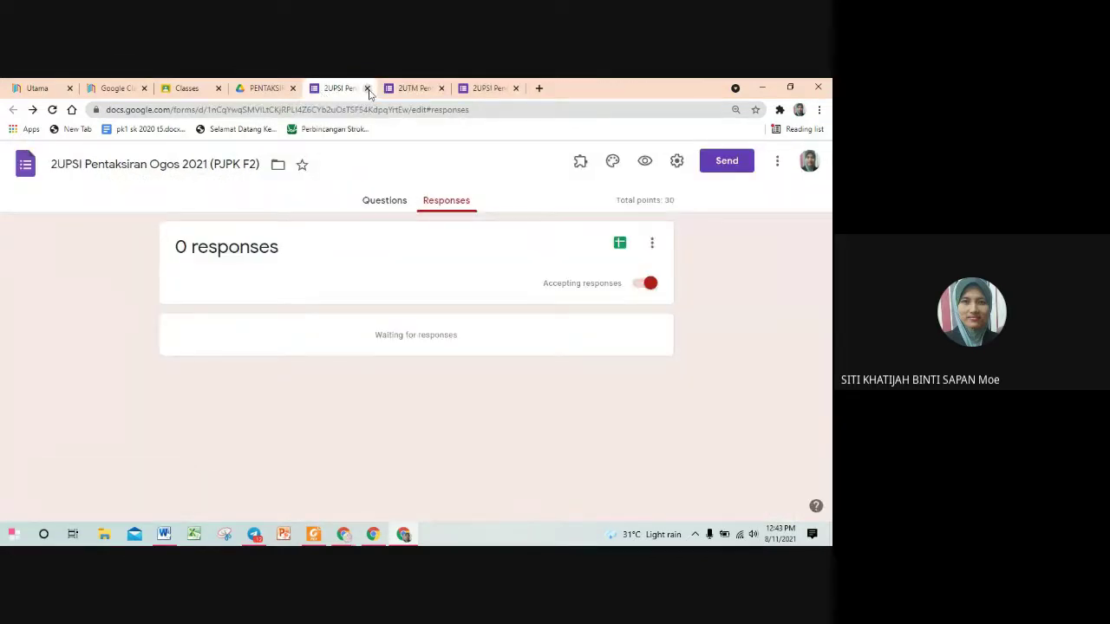
pyautogui.click(278, 90)
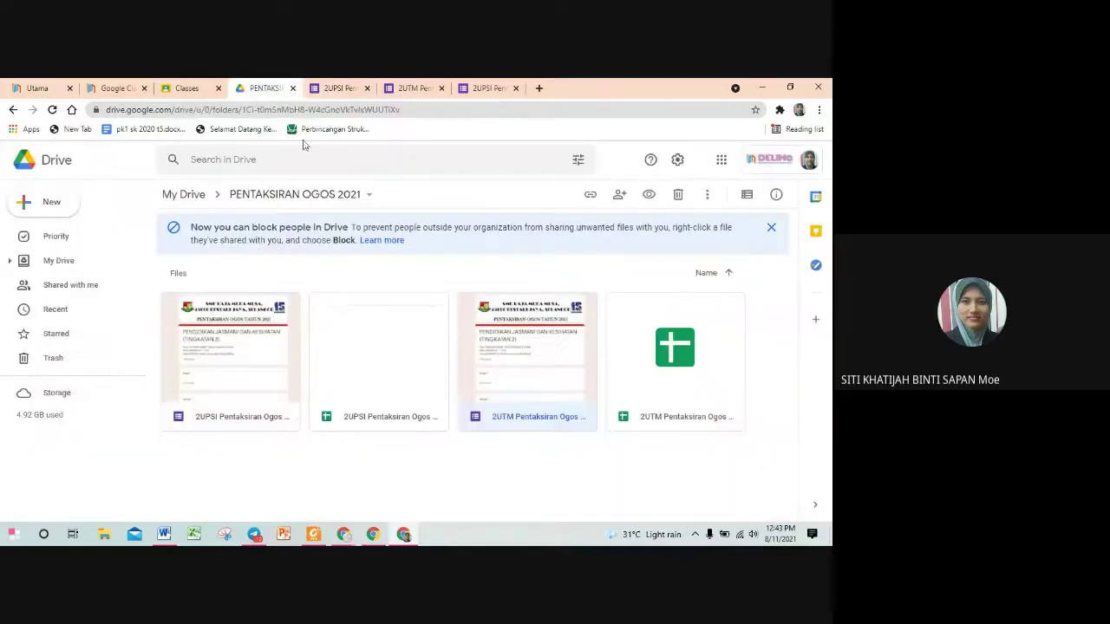
pyautogui.click(691, 389)
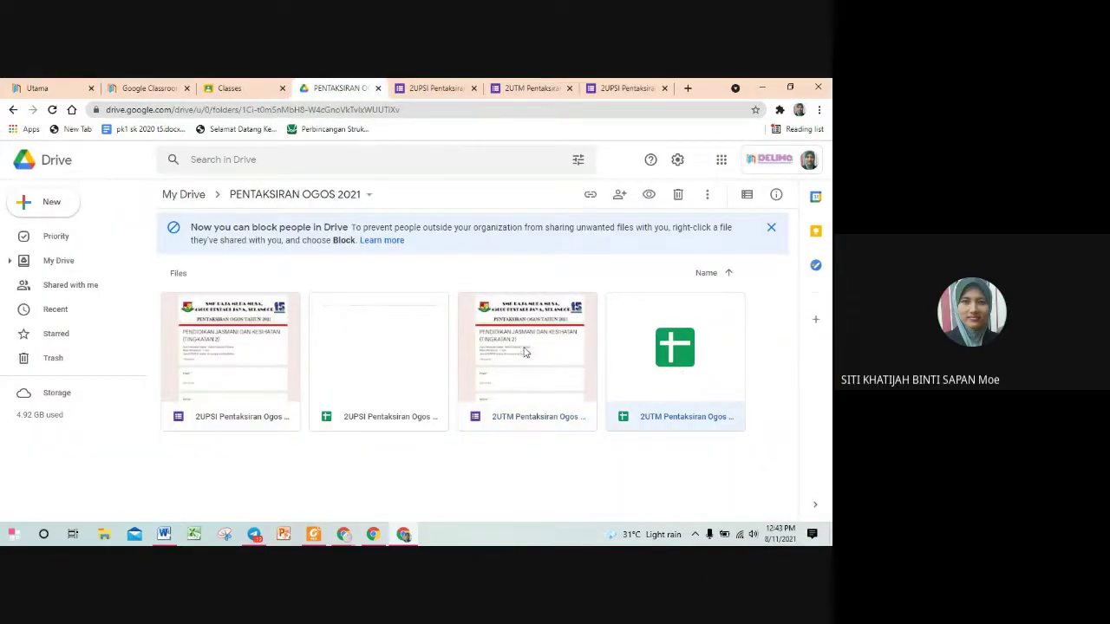
pyautogui.click(382, 368)
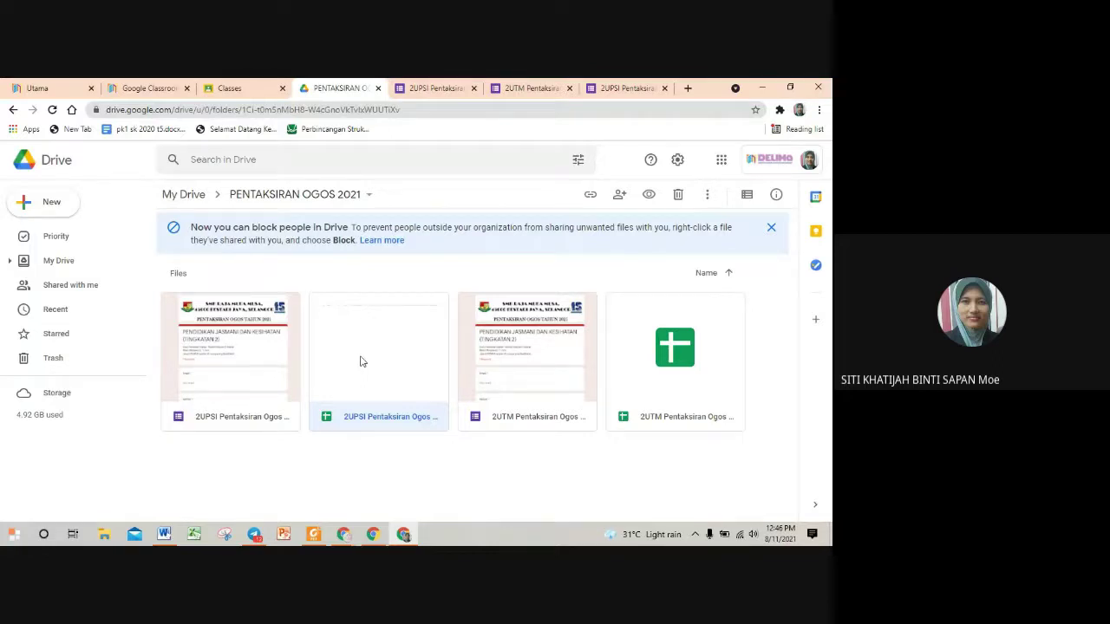
# Step: Open the 2UPSI form's responses, stop accepting responses and turn accepting responses back on
pyautogui.doubleClick(255, 351)
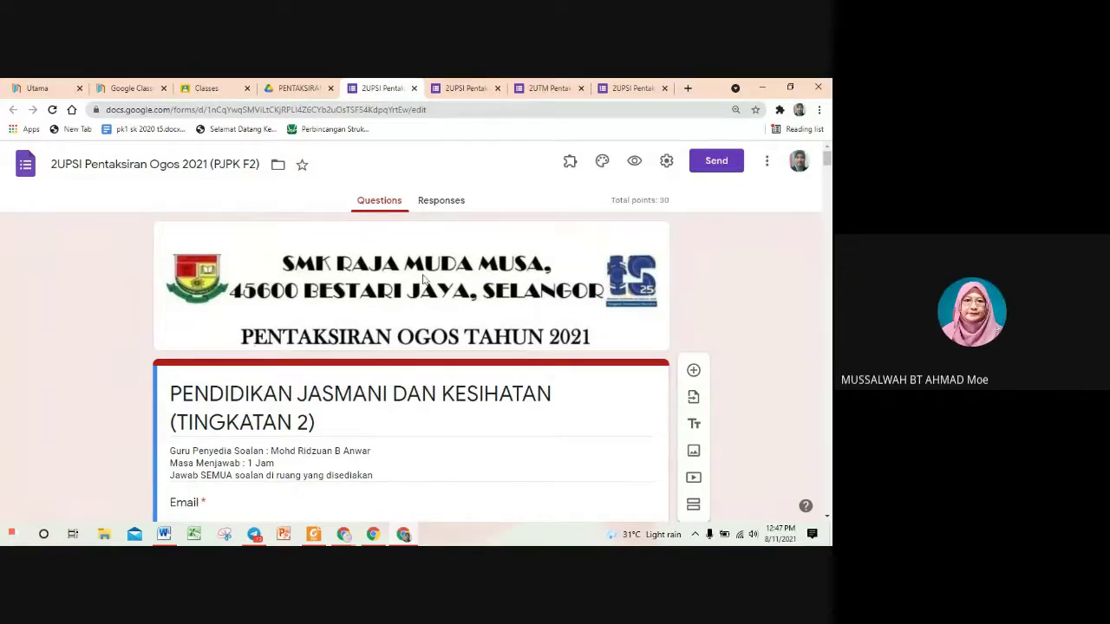
pyautogui.click(437, 203)
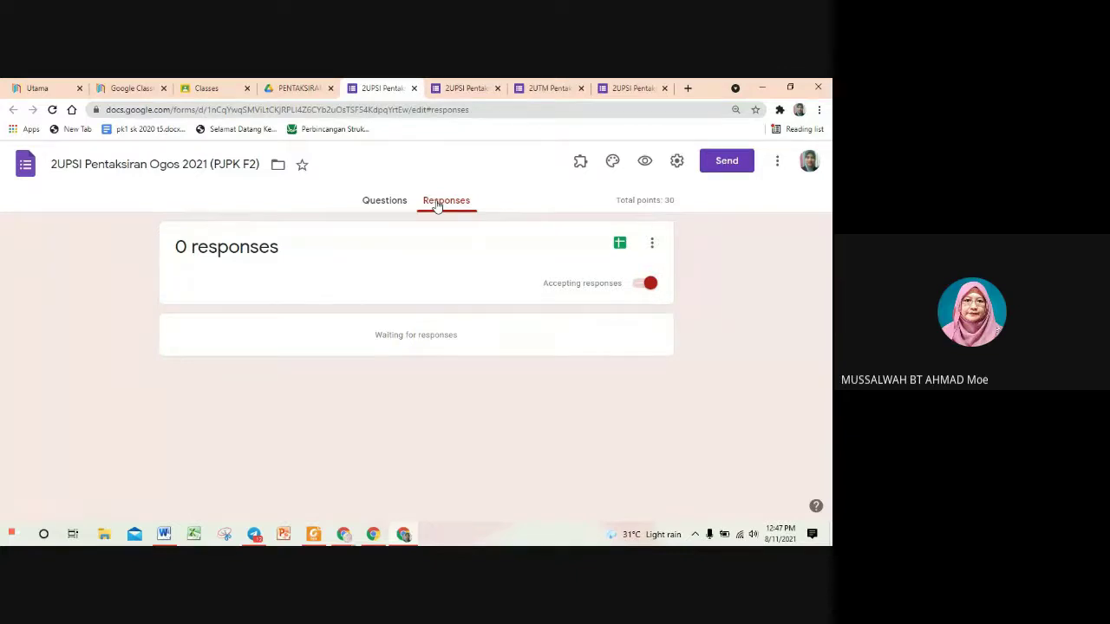
pyautogui.click(637, 285)
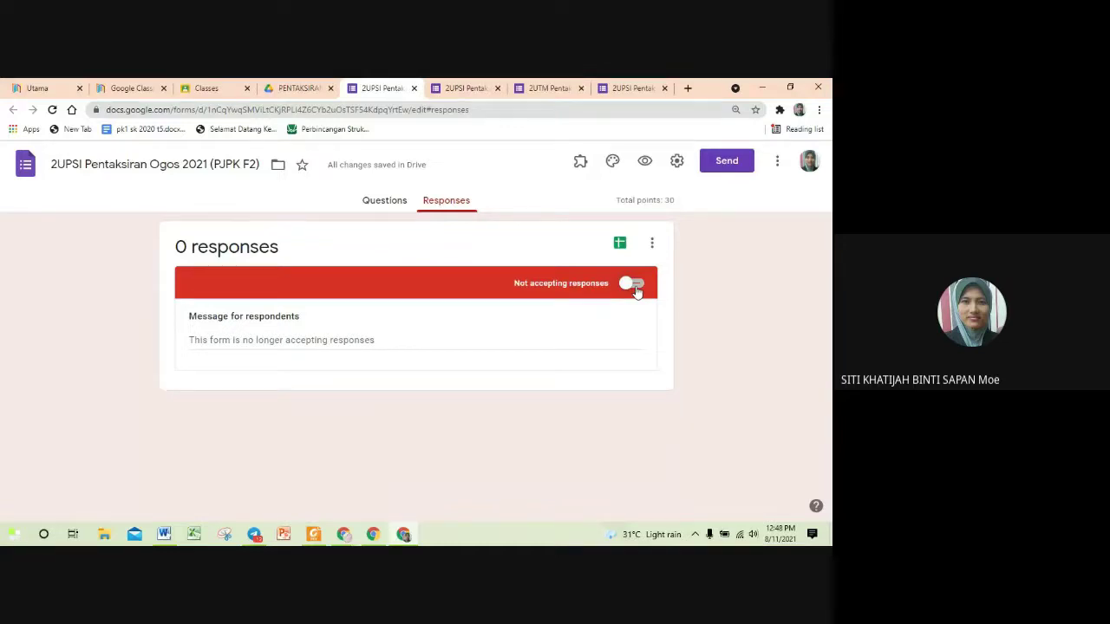
pyautogui.click(634, 284)
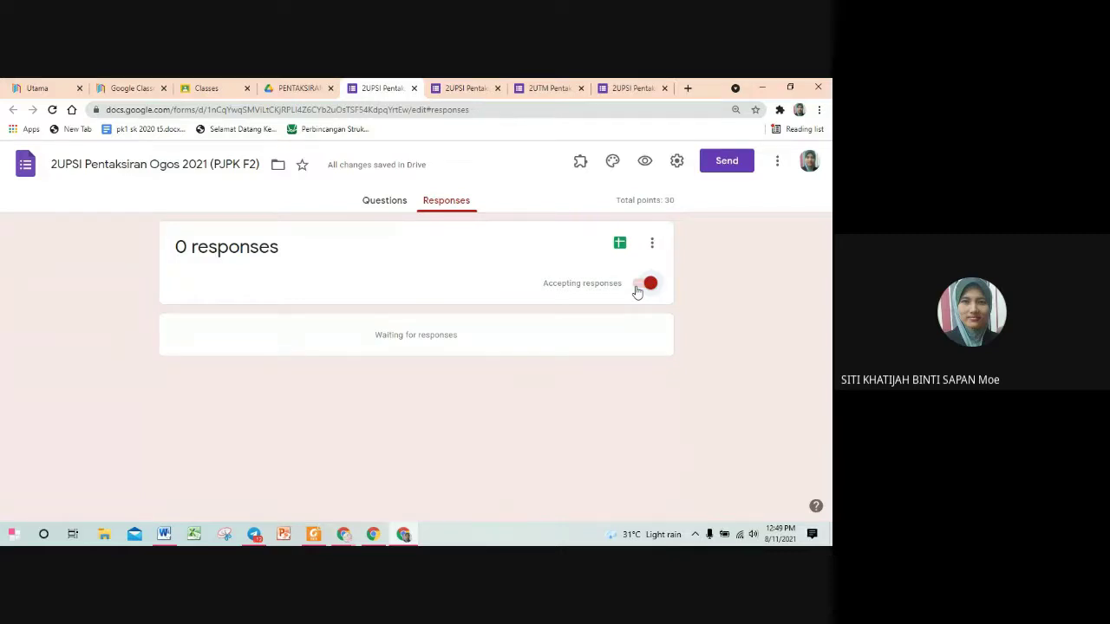
# Step: Check the 2UPSI form's general settings without changes, and toggle accepting responses off and on once more
pyautogui.click(677, 160)
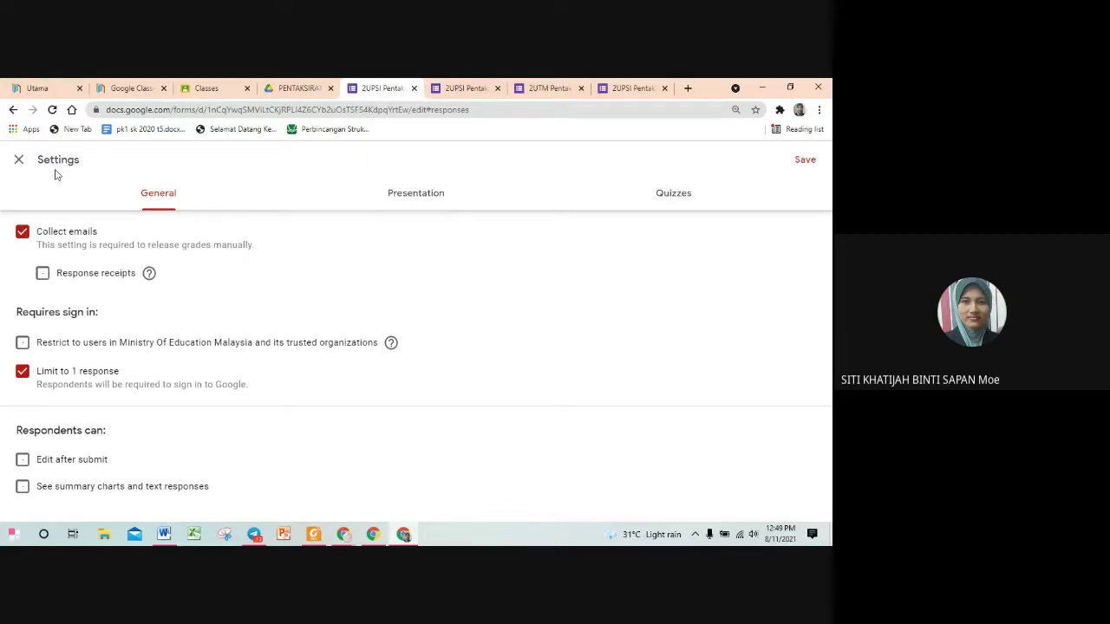
pyautogui.click(18, 159)
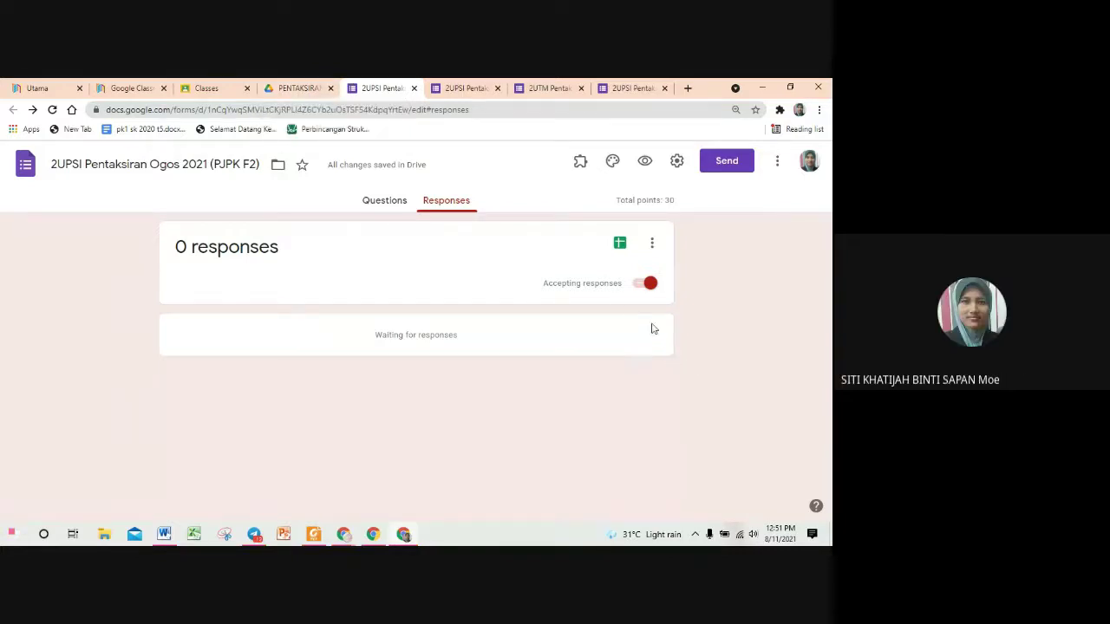
pyautogui.click(646, 286)
pyautogui.click(382, 208)
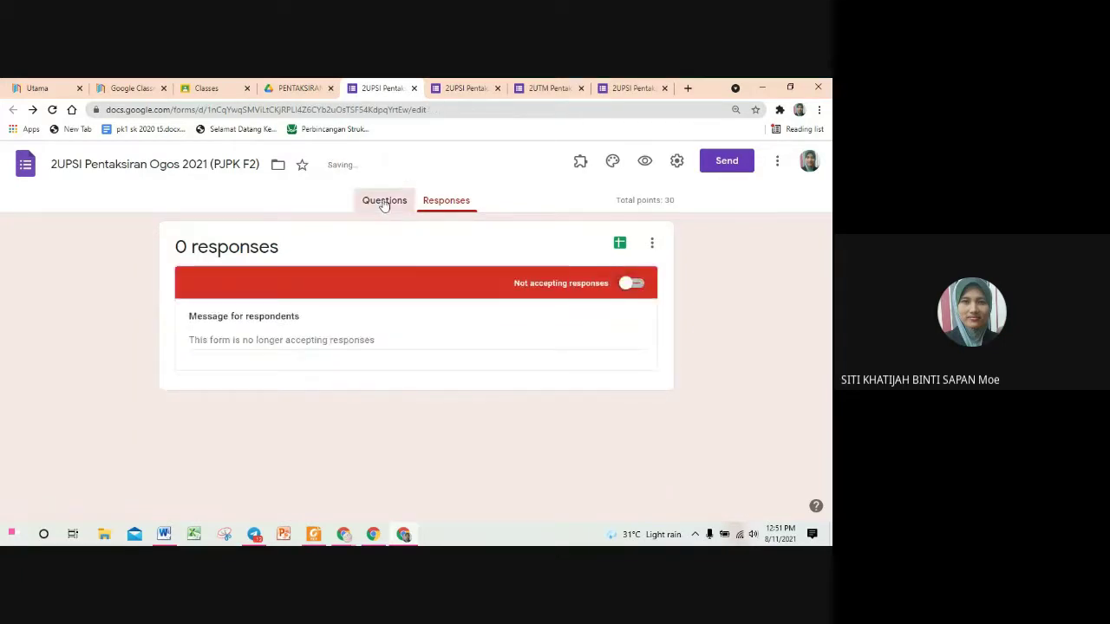
pyautogui.click(451, 205)
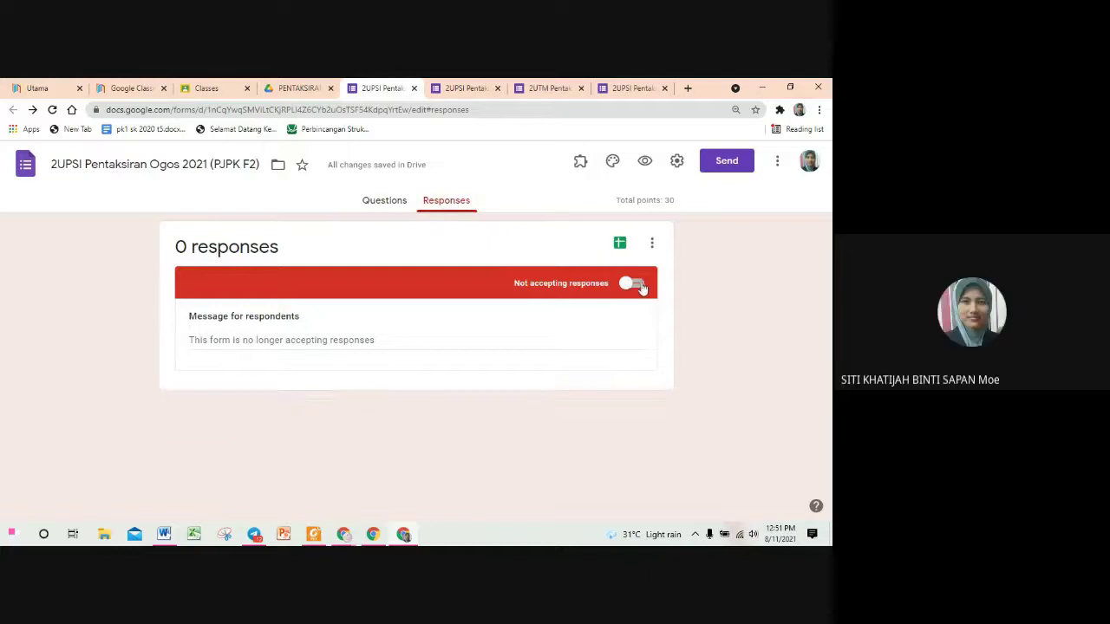
pyautogui.click(642, 286)
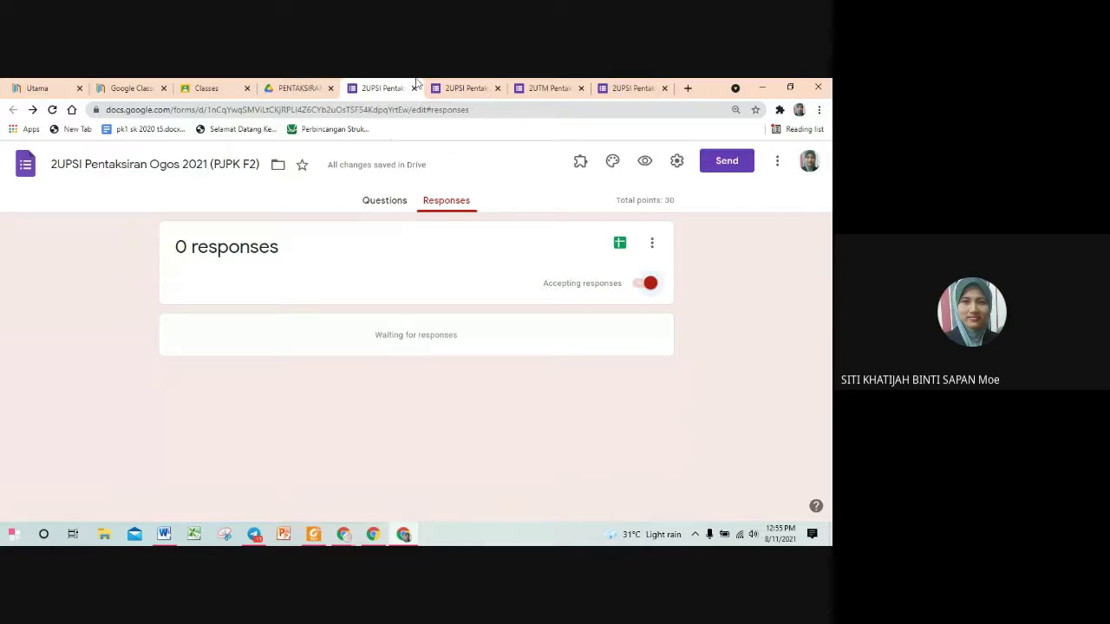
# Step: Open the response spreadsheet in My Drive's PO SAINS KOMPUTER 2021 folder, examine its recorded answers and close it
pyautogui.click(307, 90)
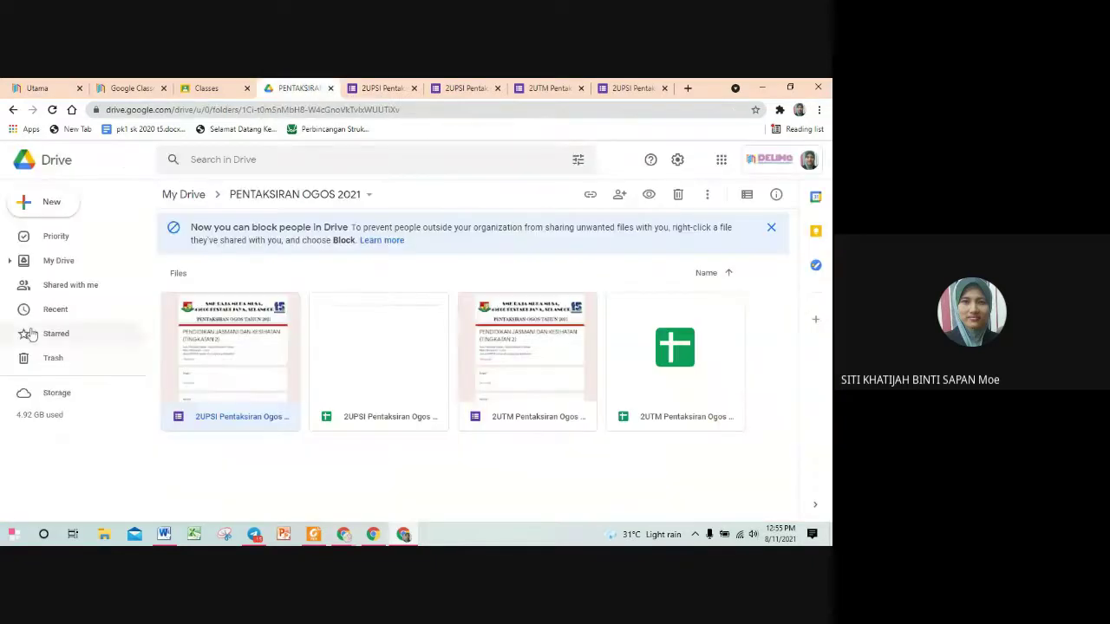
pyautogui.click(63, 262)
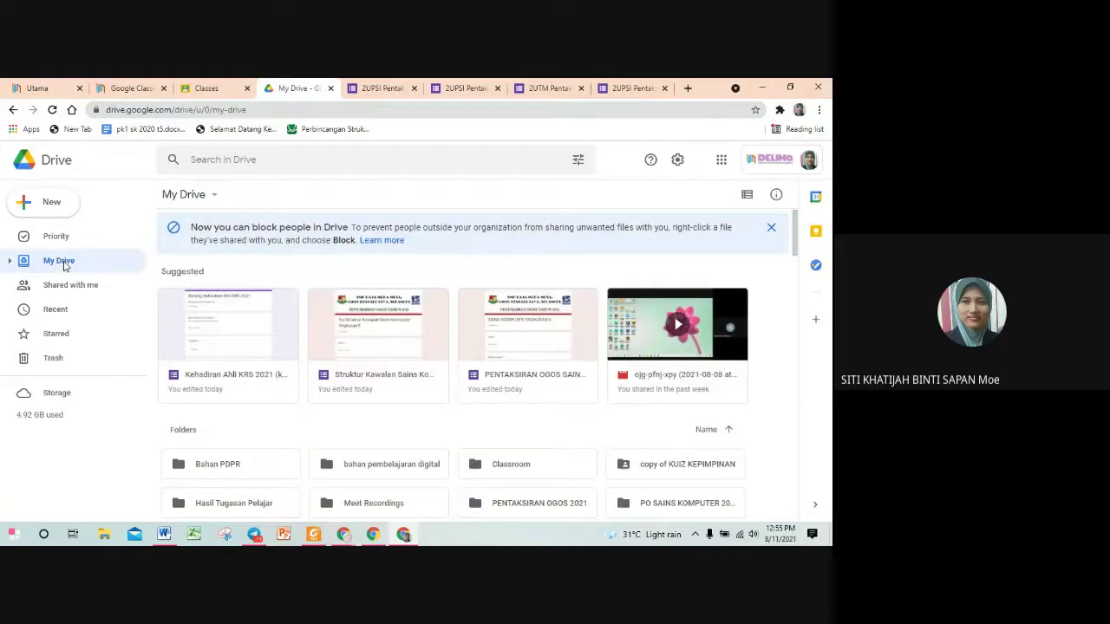
pyautogui.scroll(-3, 378, 442)
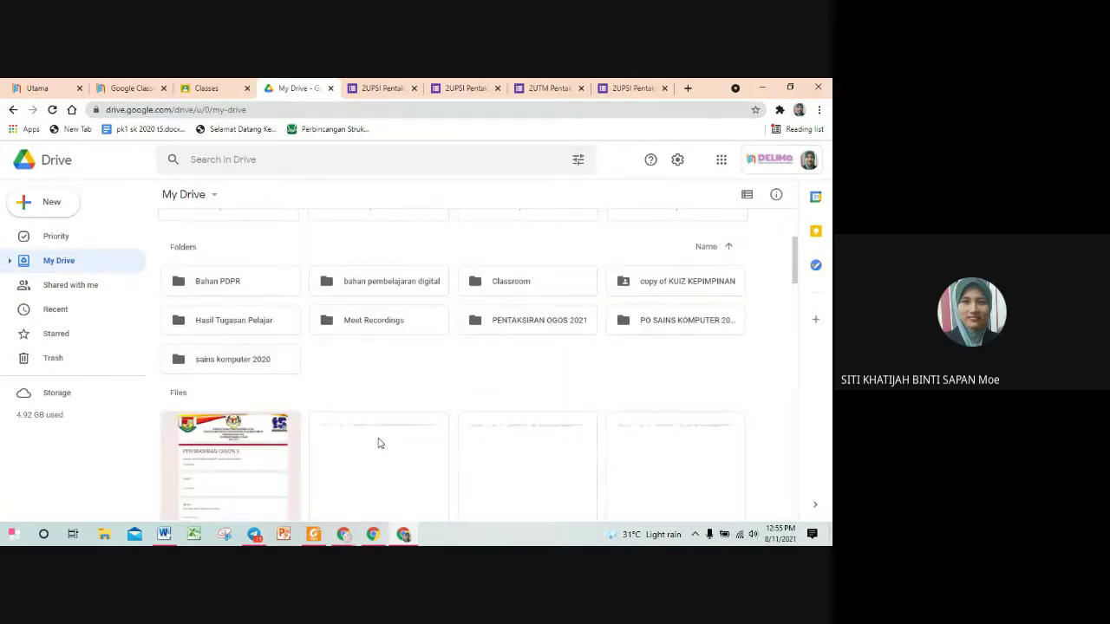
pyautogui.doubleClick(692, 327)
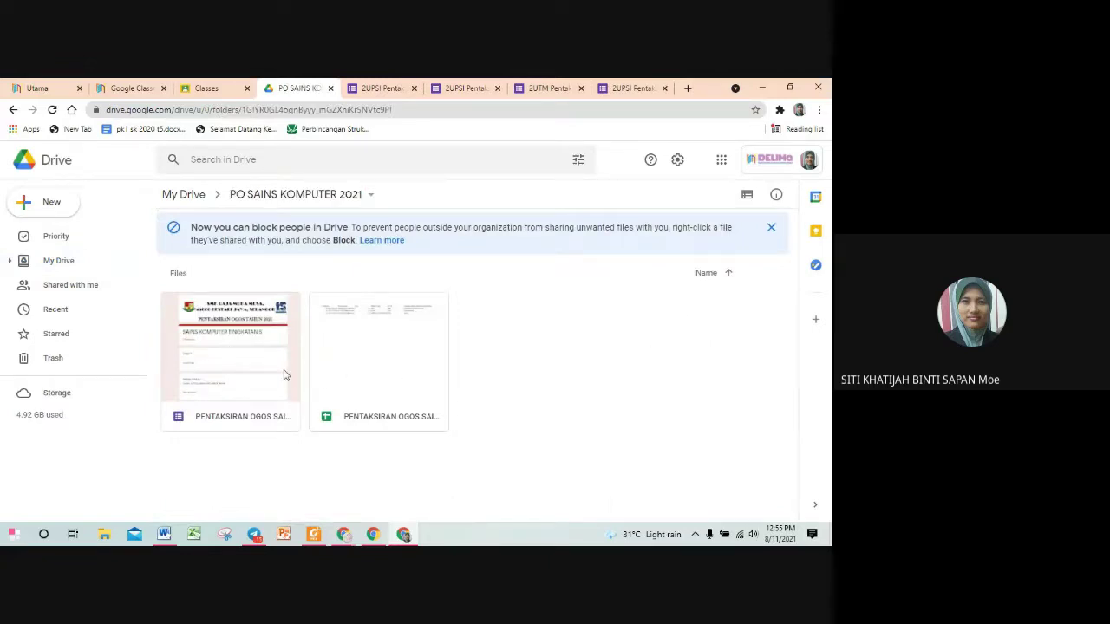
pyautogui.click(365, 373)
pyautogui.doubleClick(365, 373)
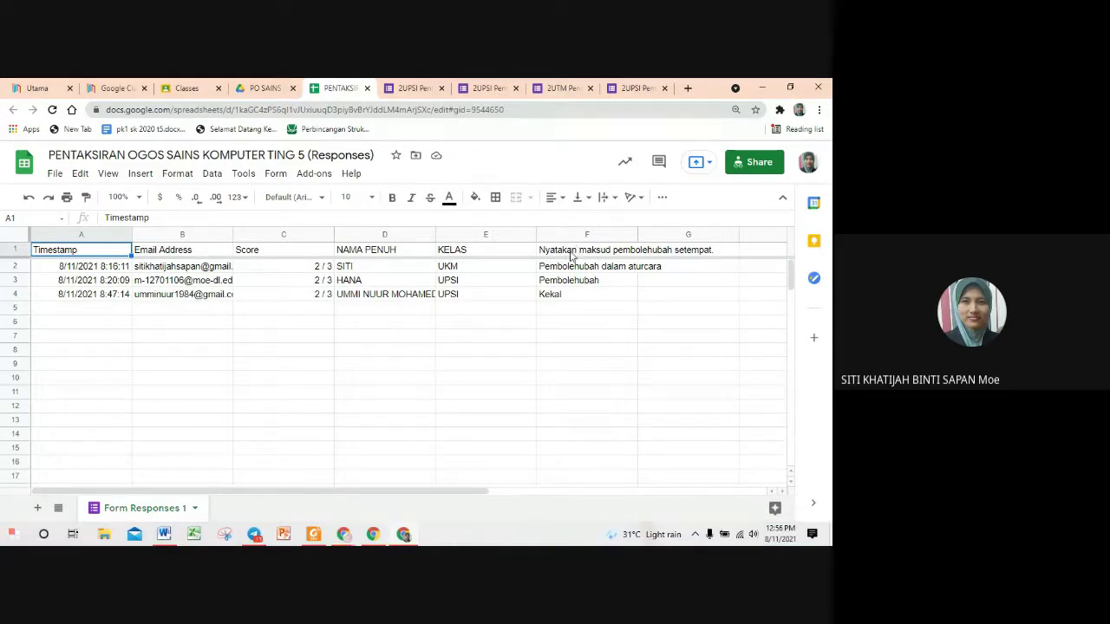
pyautogui.click(367, 88)
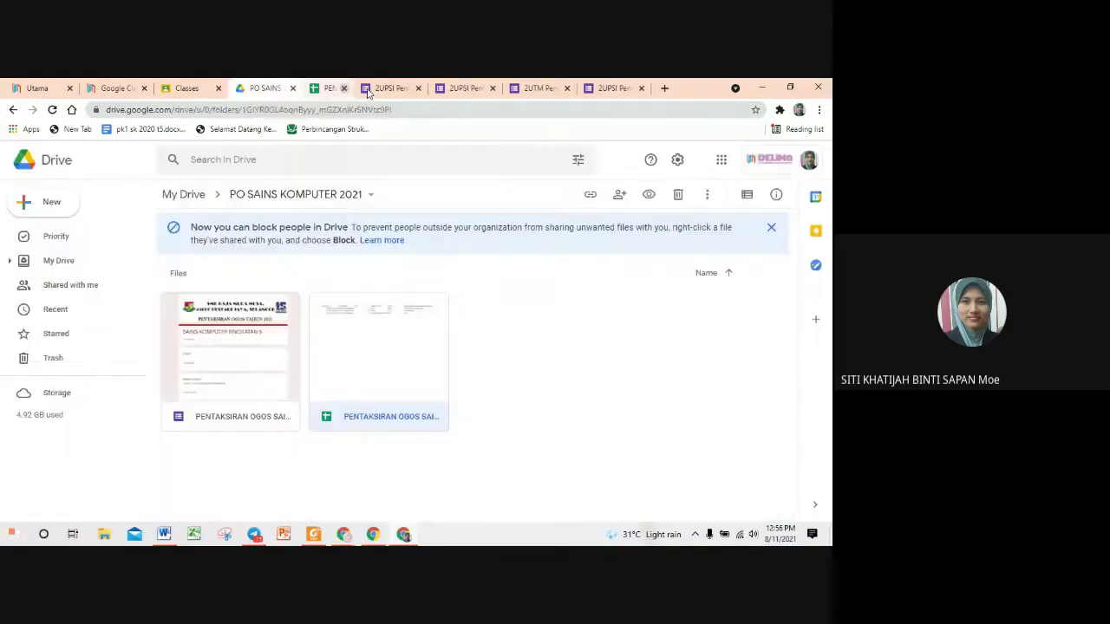
# Step: Open the PENTAKSIRAN OGOS SAINS KOMPUTER TING 5 form and look over its heading, email, name and class fields
pyautogui.doubleClick(249, 365)
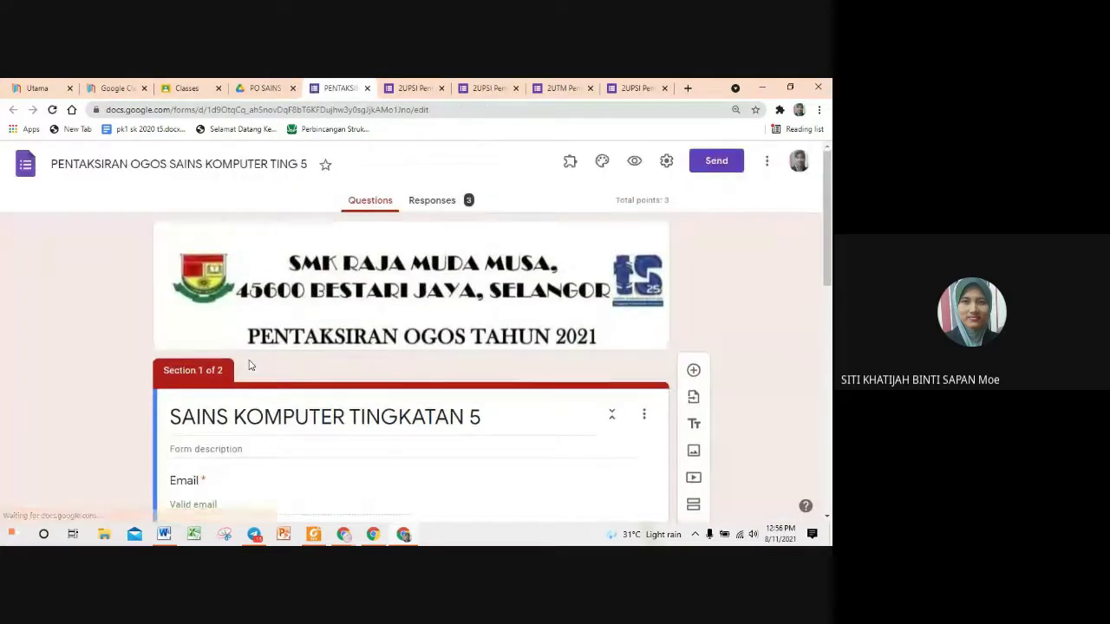
pyautogui.scroll(-1, 249, 365)
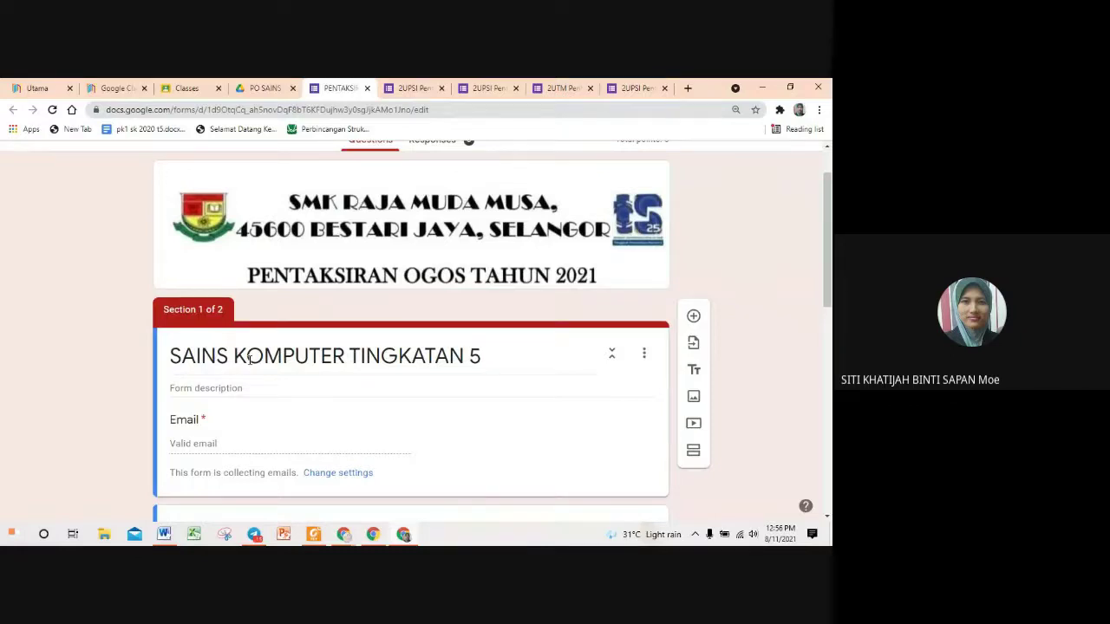
pyautogui.scroll(-4, 407, 379)
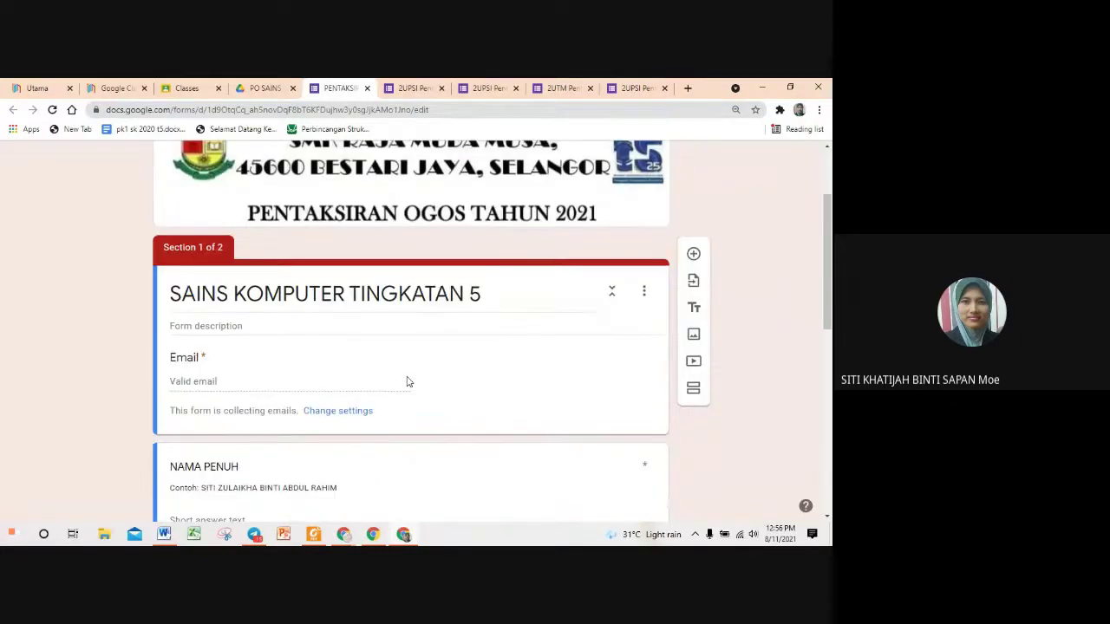
pyautogui.scroll(2, 408, 381)
pyautogui.scroll(2, 407, 382)
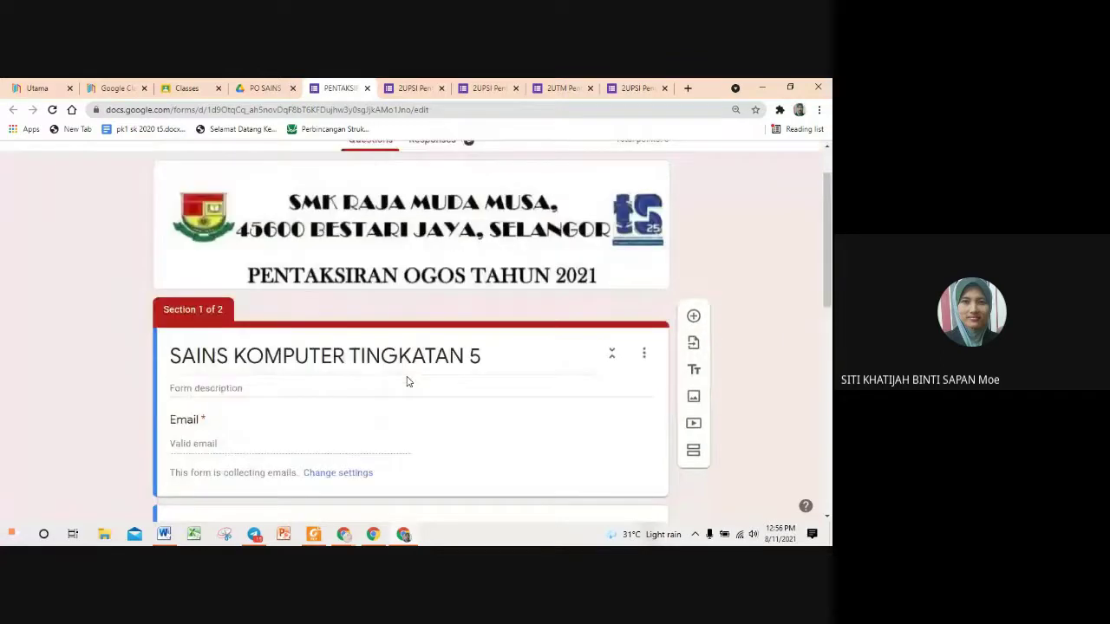
pyautogui.scroll(-1, 408, 382)
pyautogui.scroll(3, 408, 382)
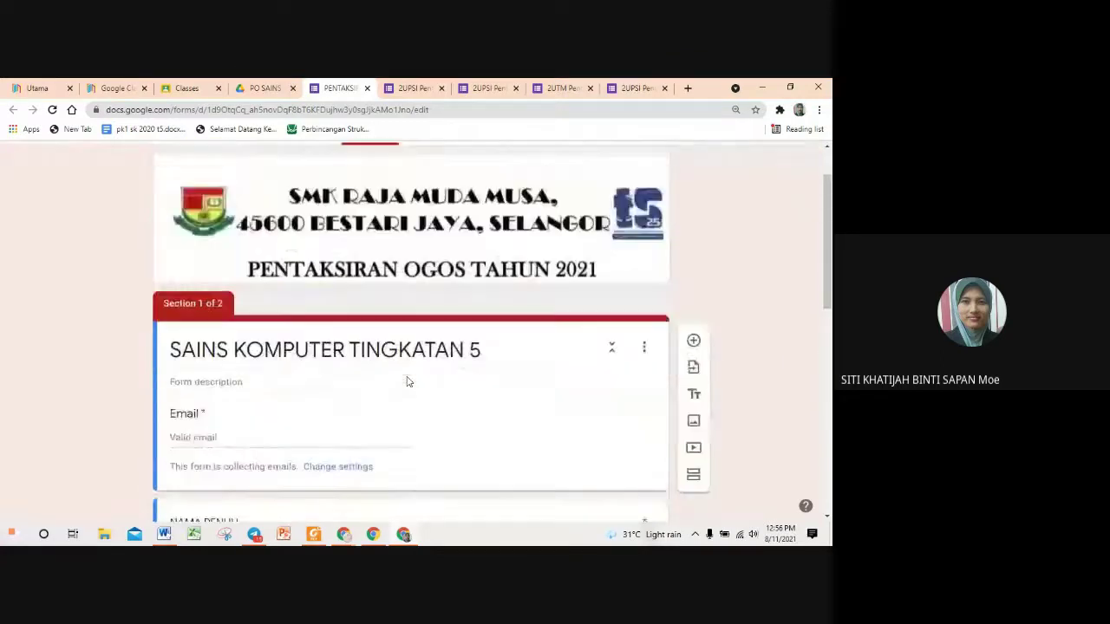
pyautogui.scroll(-4, 372, 314)
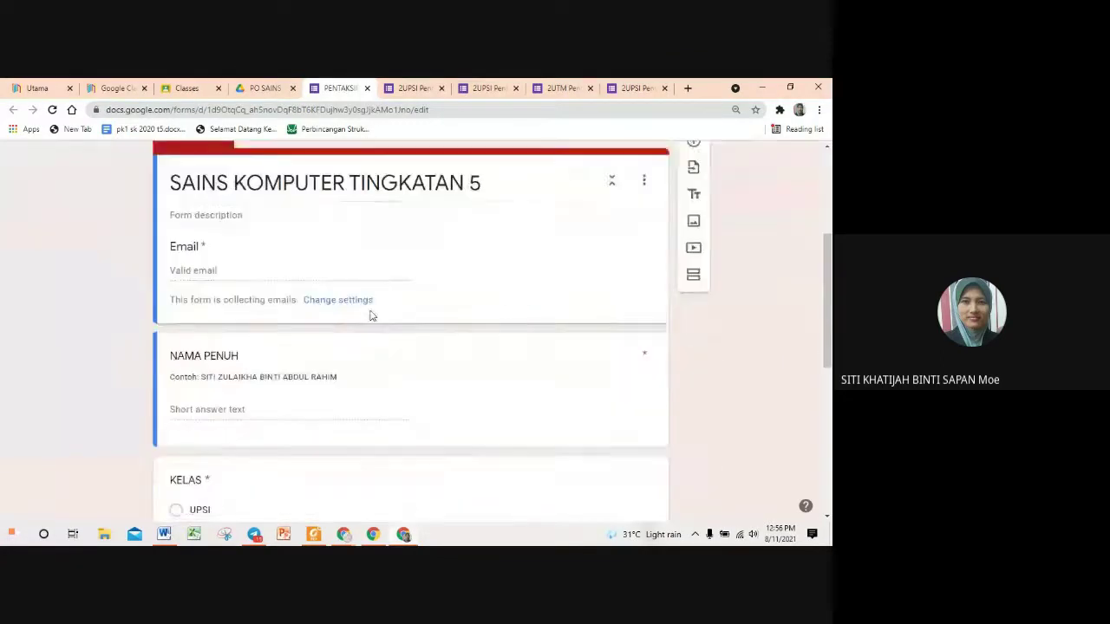
pyautogui.scroll(5, 322, 369)
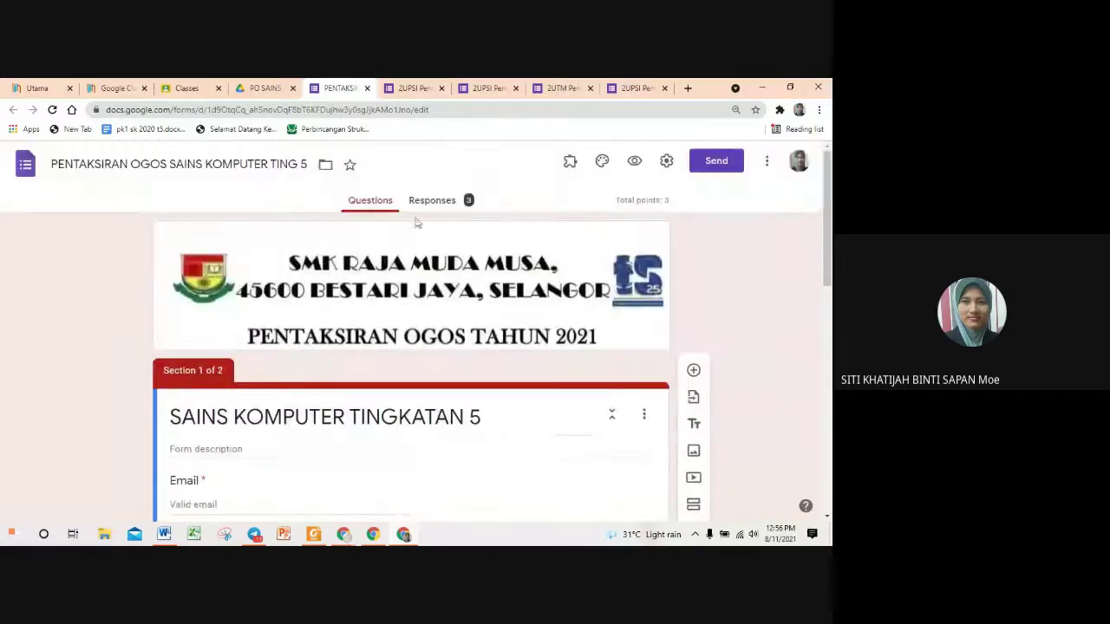
# Step: Examine the response summary of the Sains Komputer form, including the points distribution and the respondents' scores
pyautogui.click(429, 199)
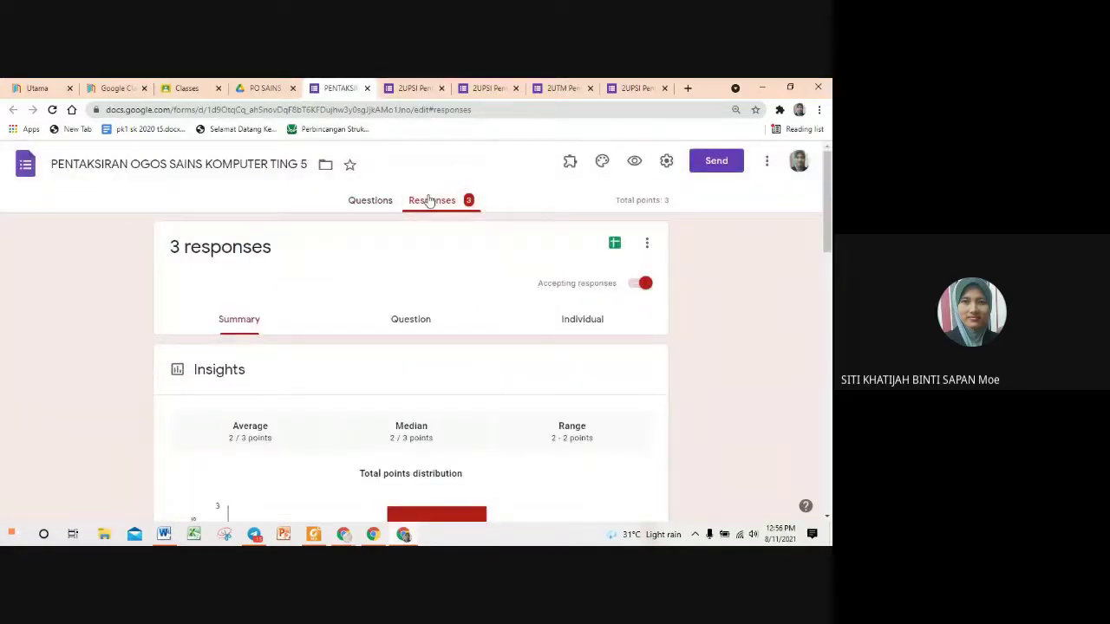
pyautogui.scroll(-1, 434, 302)
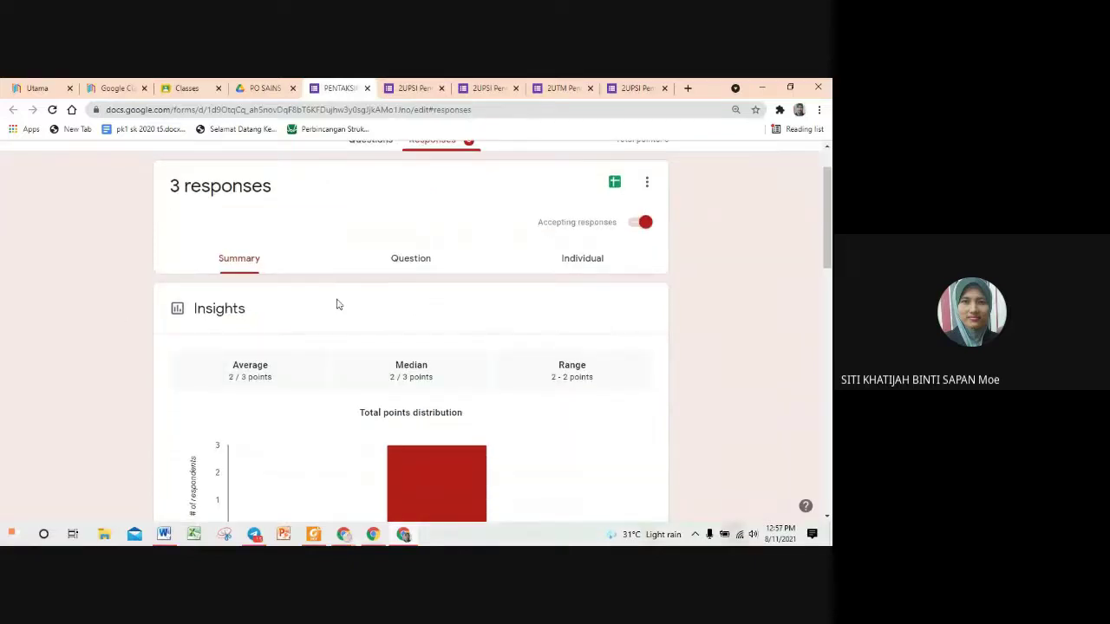
pyautogui.scroll(-4, 336, 304)
pyautogui.scroll(5, 337, 302)
pyautogui.scroll(-6, 340, 313)
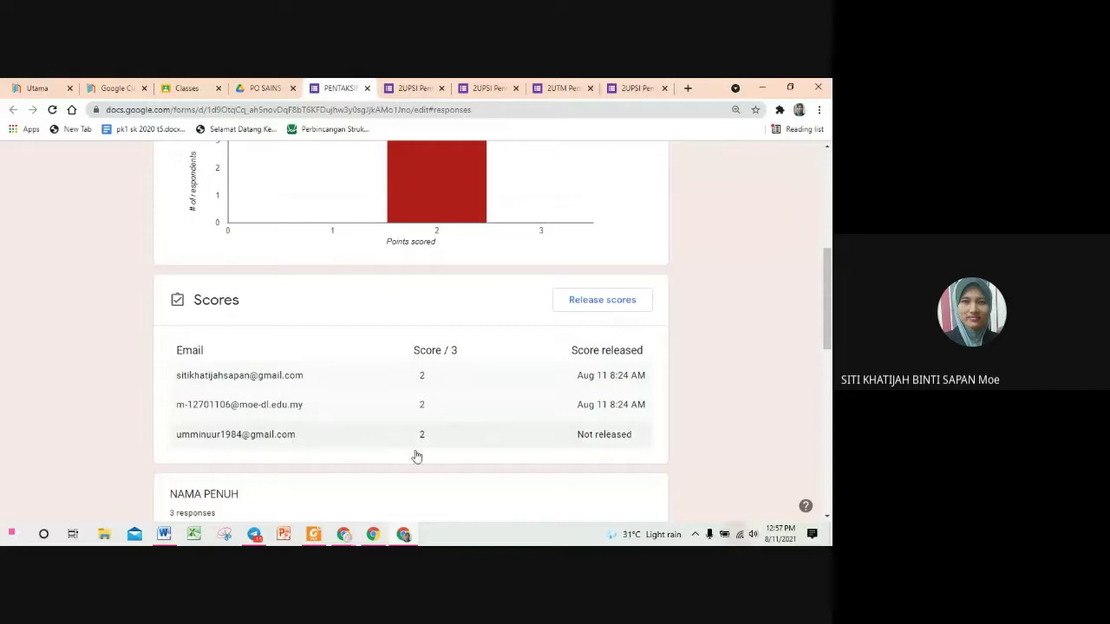
pyautogui.scroll(4, 477, 453)
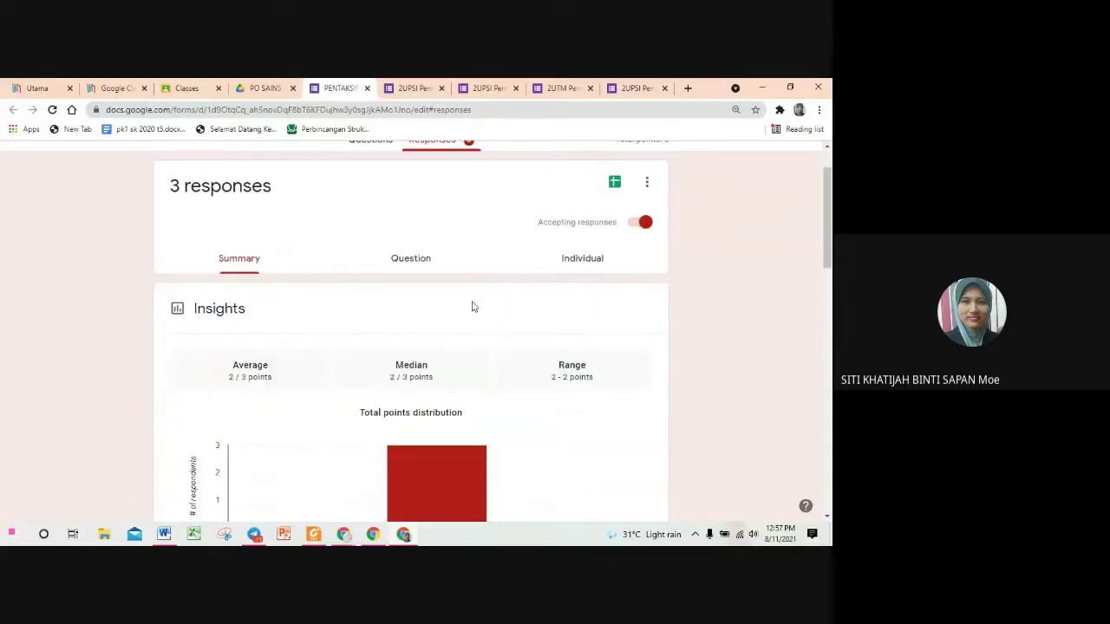
# Step: View the first individual response and read through its answers down to the marked BAHAGIAN A question
pyautogui.click(575, 265)
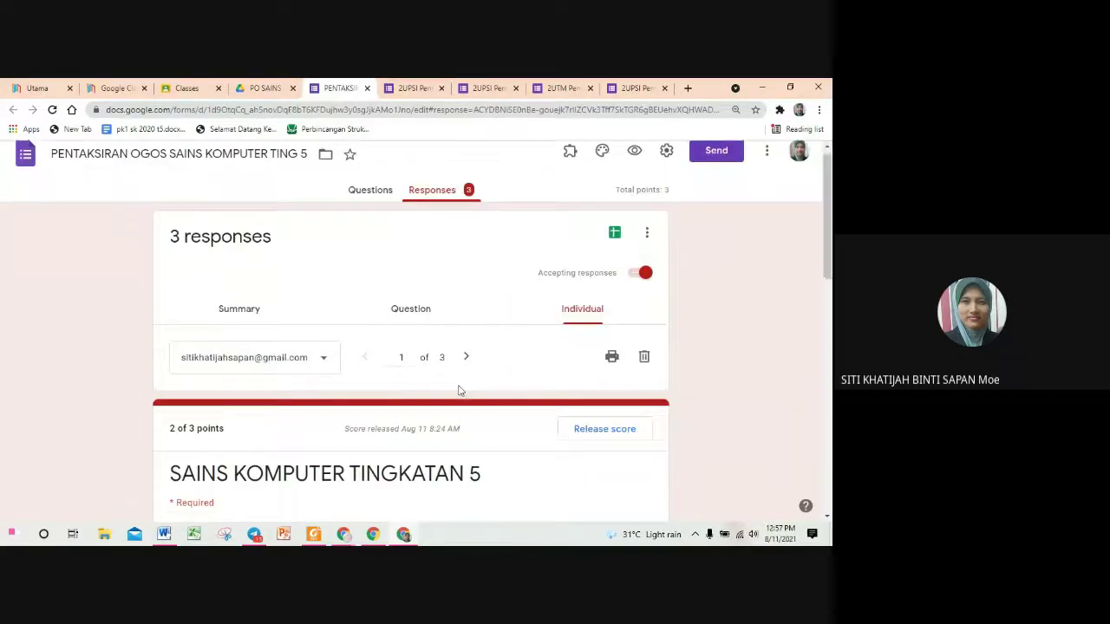
pyautogui.scroll(-3, 460, 390)
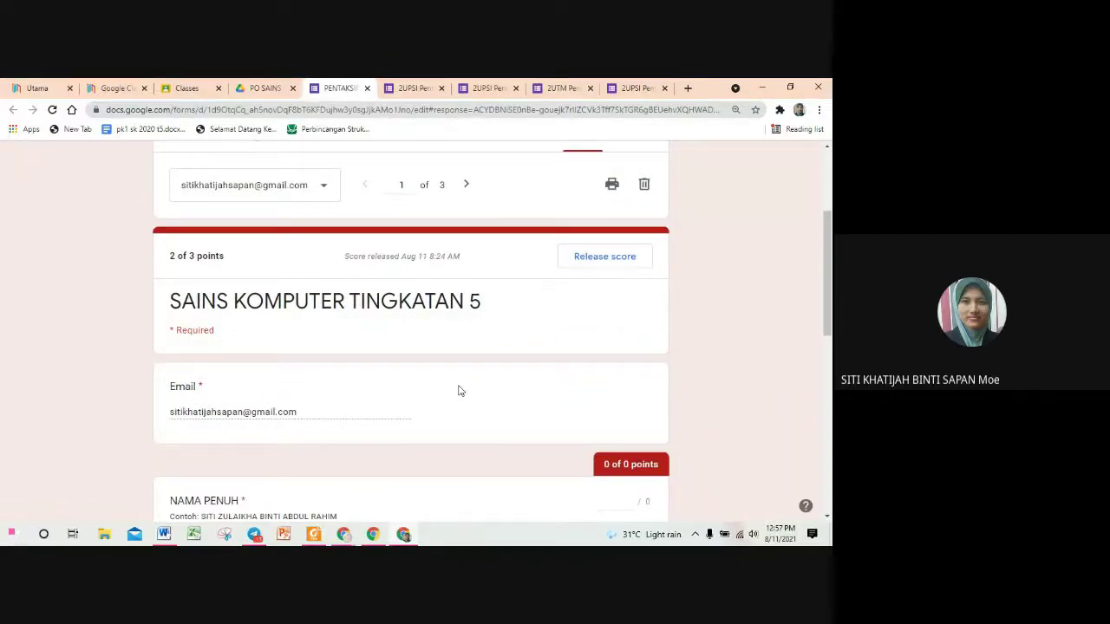
pyautogui.scroll(-1, 459, 391)
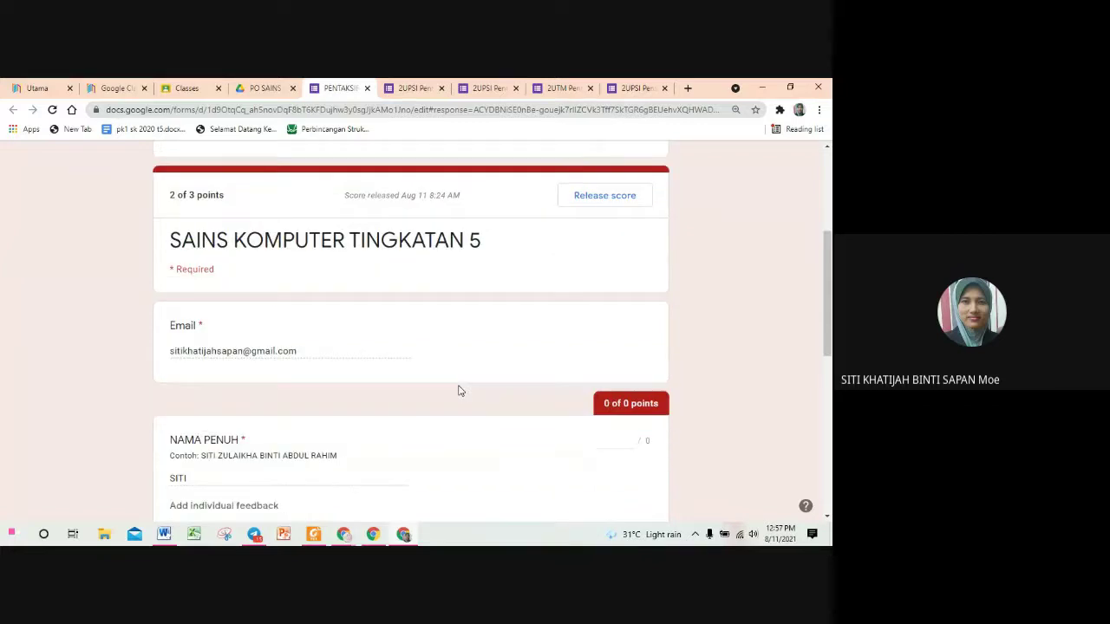
pyautogui.scroll(-2, 460, 390)
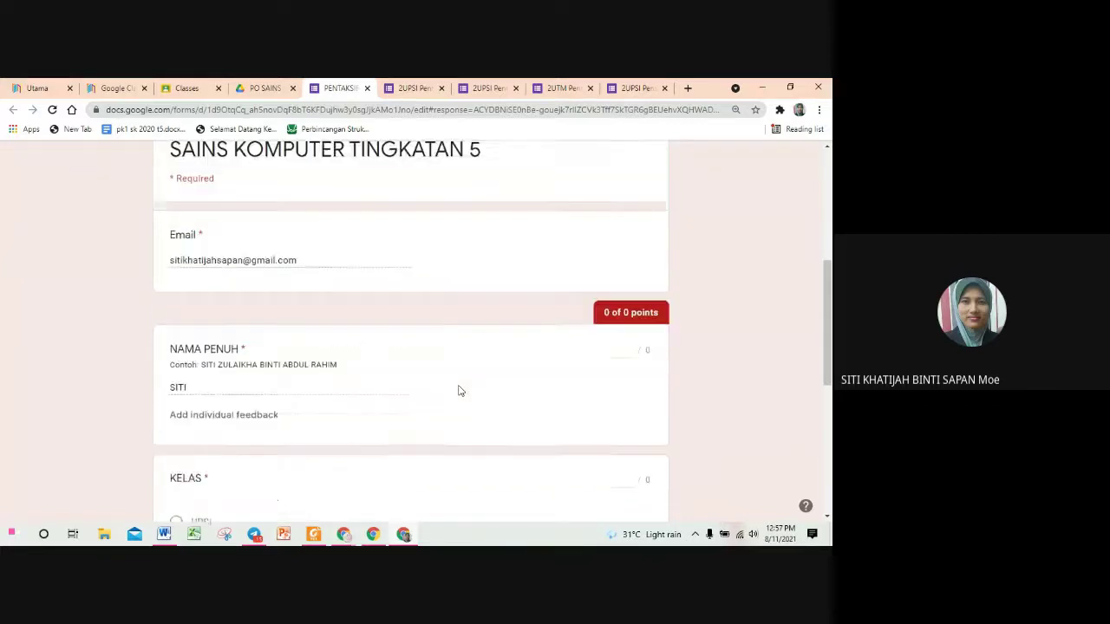
pyautogui.scroll(-6, 460, 392)
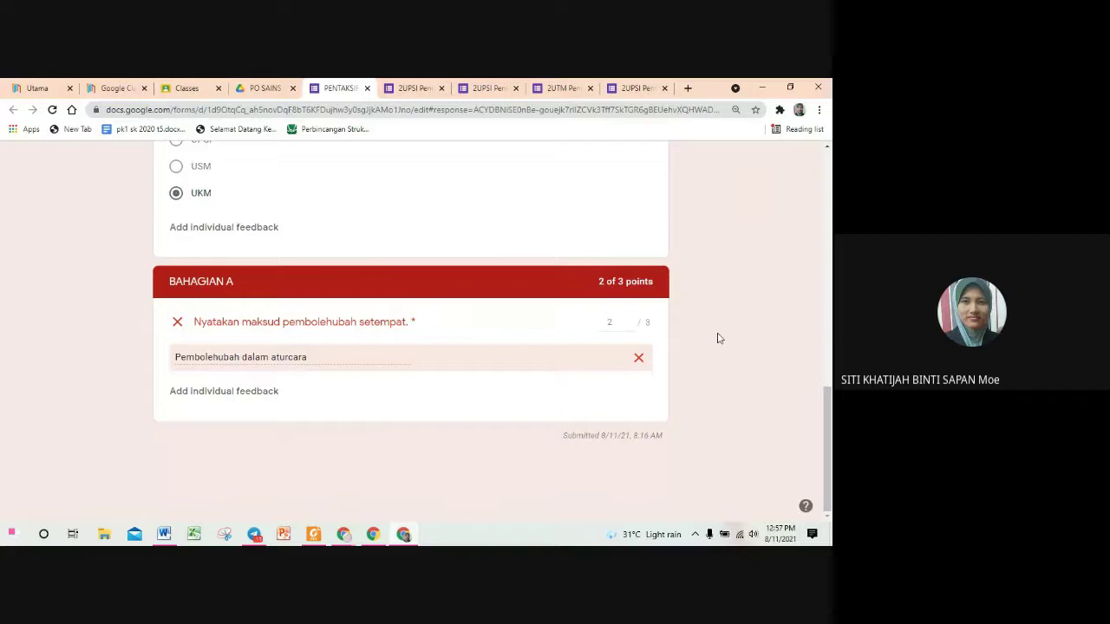
# Step: Set the first response's score for the BAHAGIAN A question to 3 points and save the edit
pyautogui.click(618, 324)
pyautogui.click(628, 319)
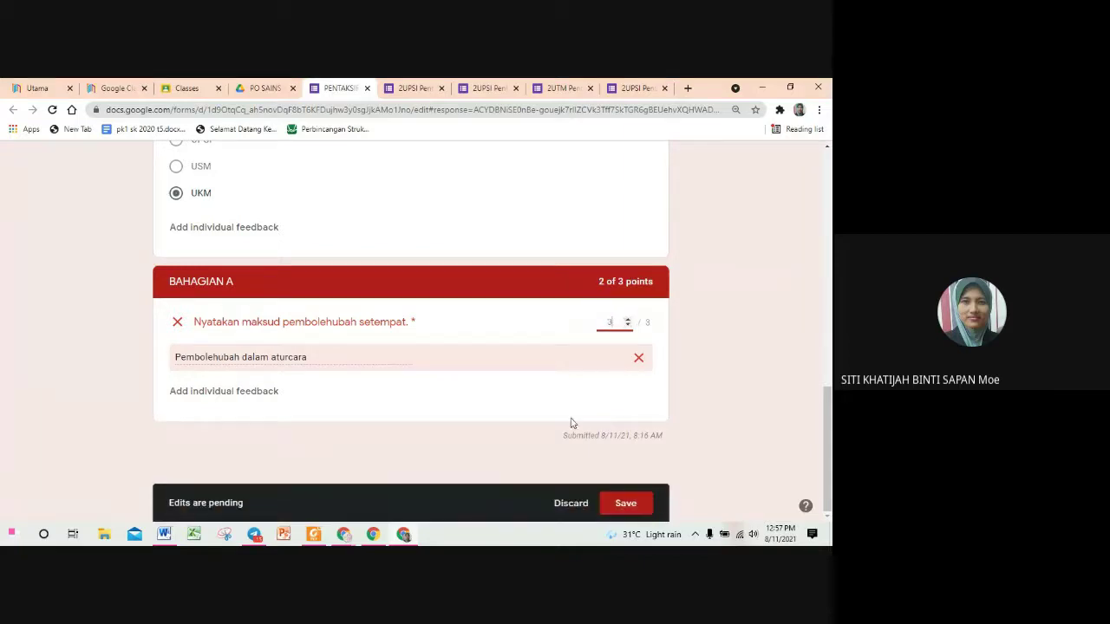
pyautogui.click(627, 504)
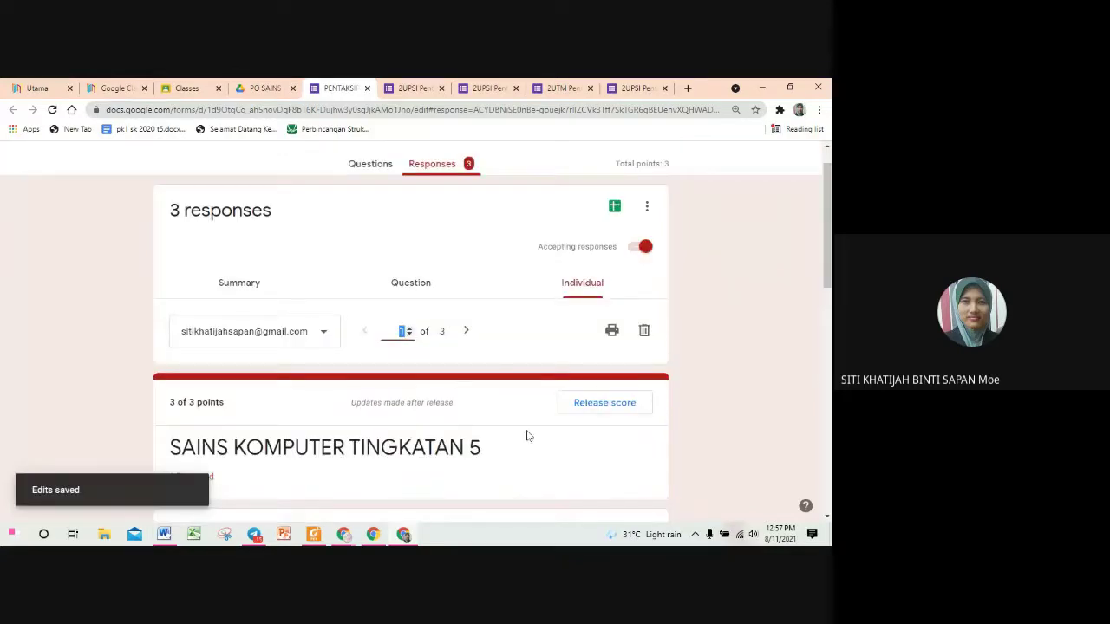
# Step: Move to the second individual response and read its name, class and BAHAGIAN A answer
pyautogui.click(466, 330)
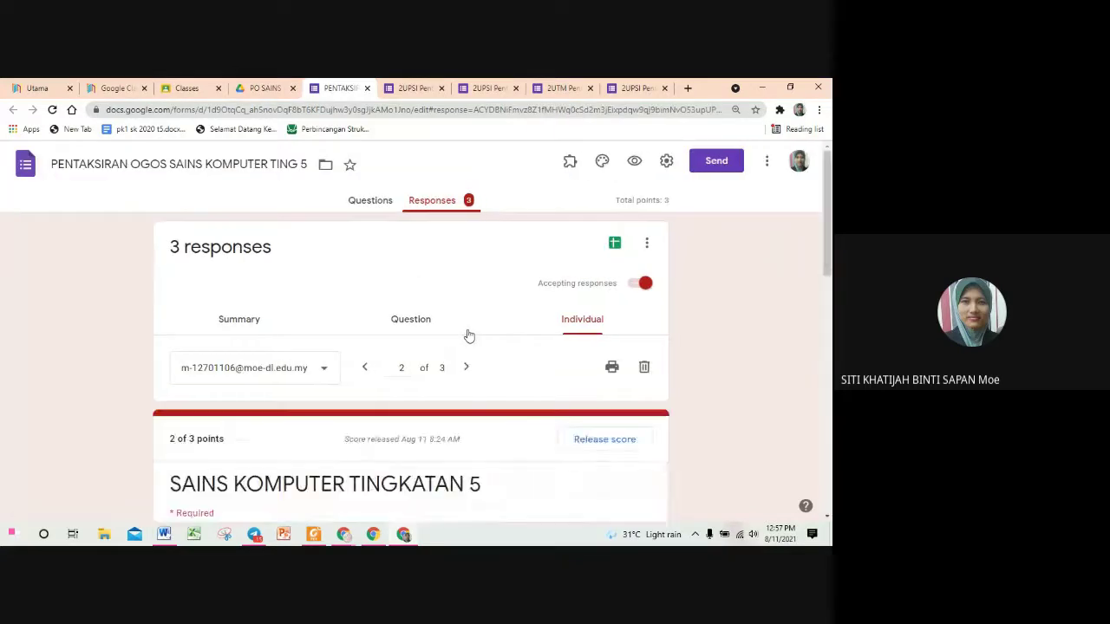
pyautogui.scroll(-1, 468, 336)
pyautogui.scroll(-4, 468, 334)
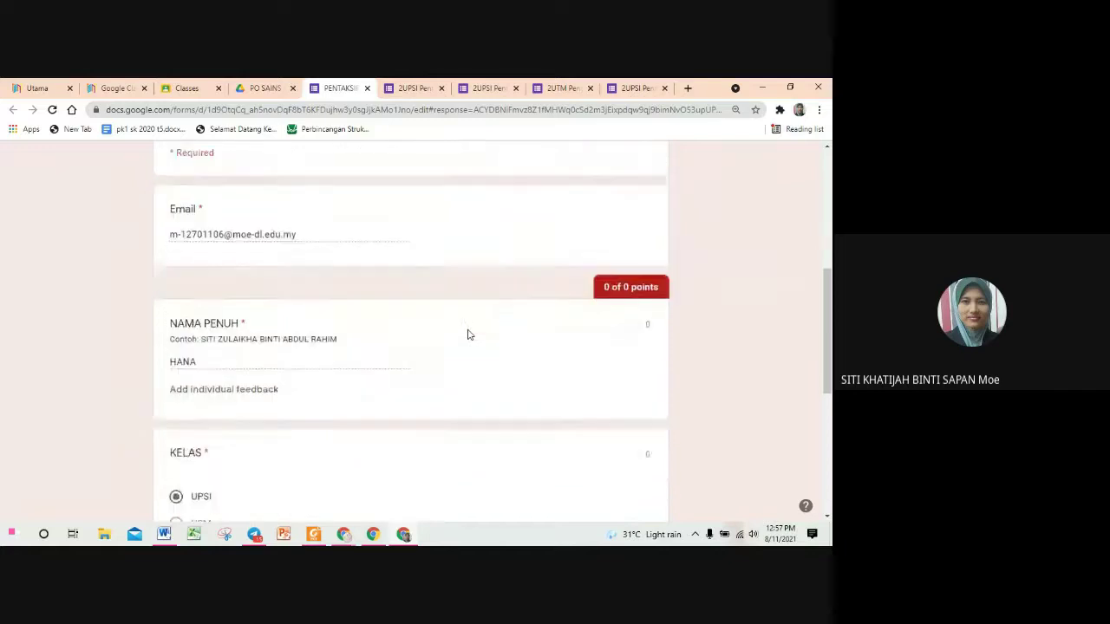
pyautogui.scroll(-3, 468, 335)
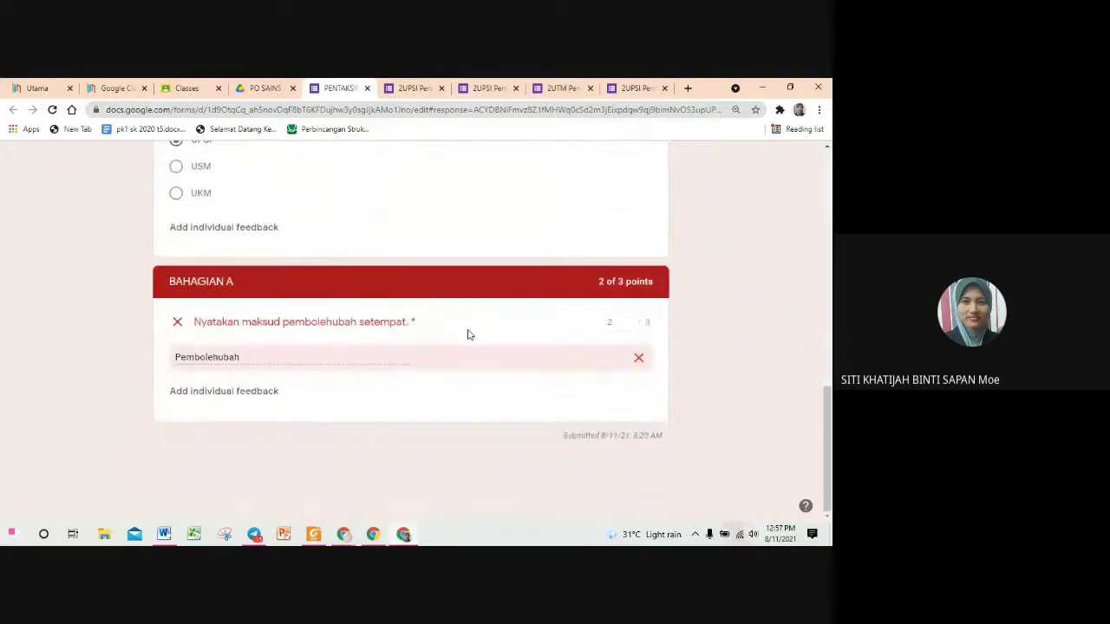
pyautogui.scroll(1, 495, 364)
pyautogui.scroll(-1, 496, 364)
pyautogui.scroll(5, 496, 364)
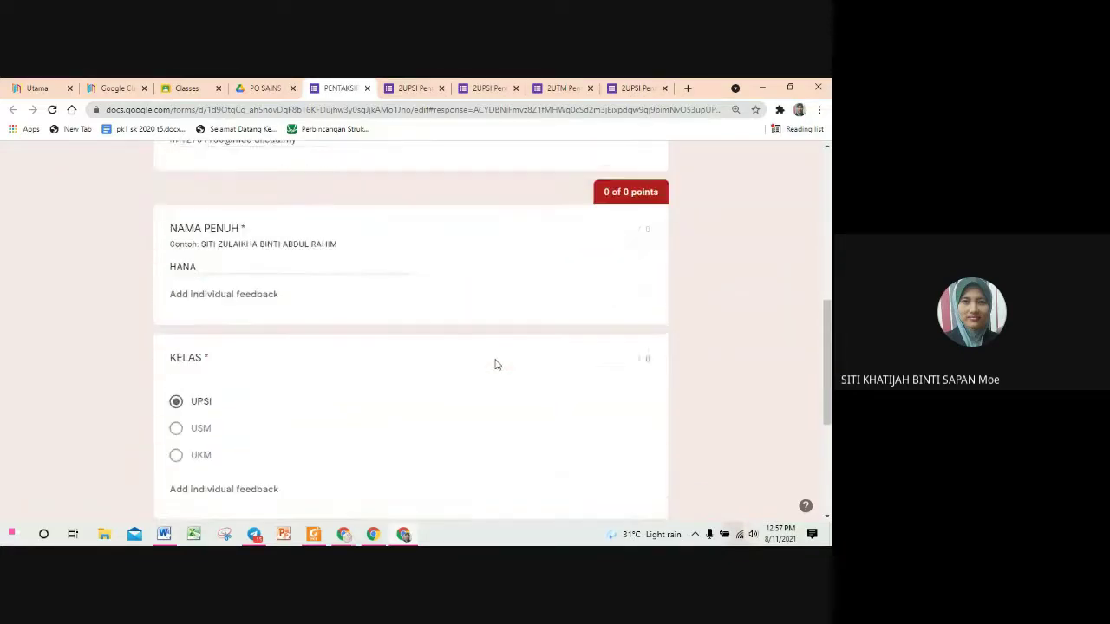
pyautogui.scroll(-5, 332, 428)
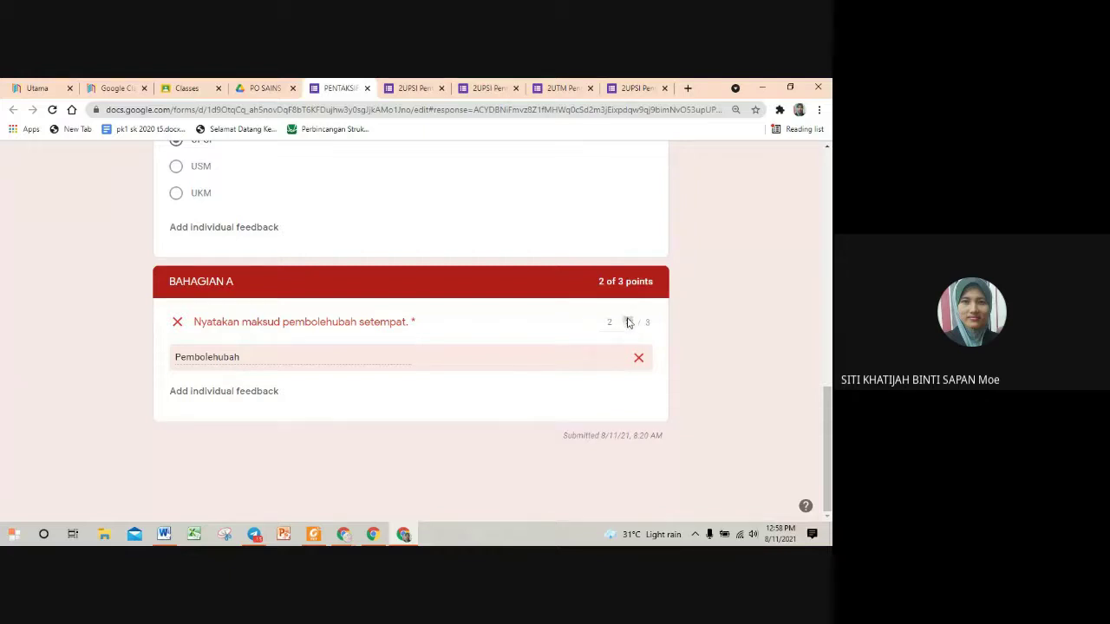
# Step: Try a score of 3 for the second response's BAHAGIAN A answer, check its effect on the total points, and clear it
pyautogui.scroll(5, 629, 323)
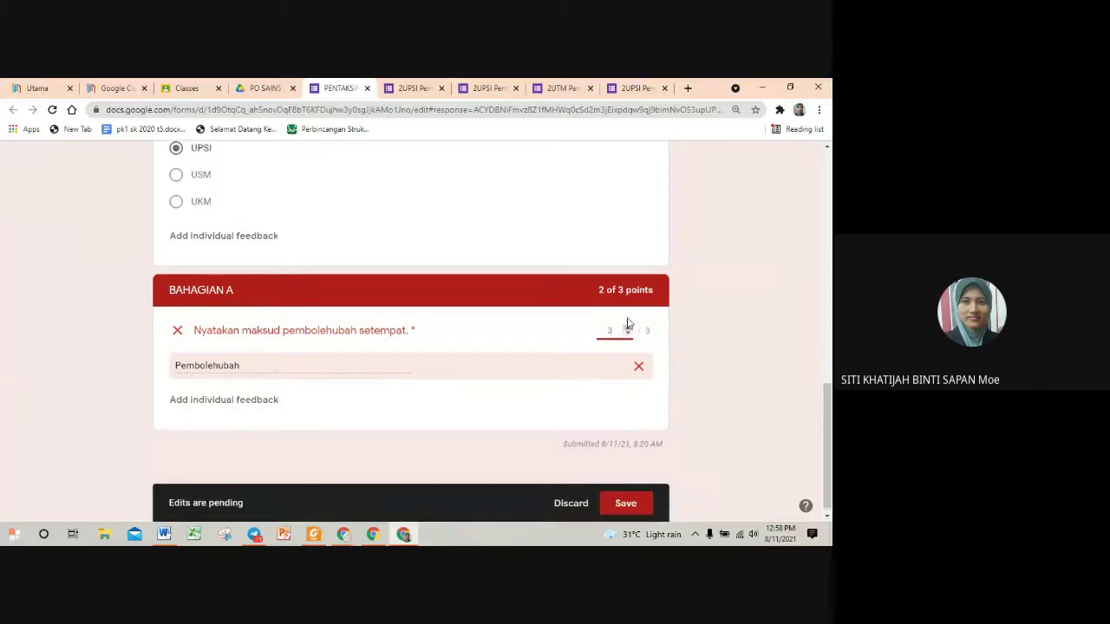
pyautogui.scroll(3, 629, 323)
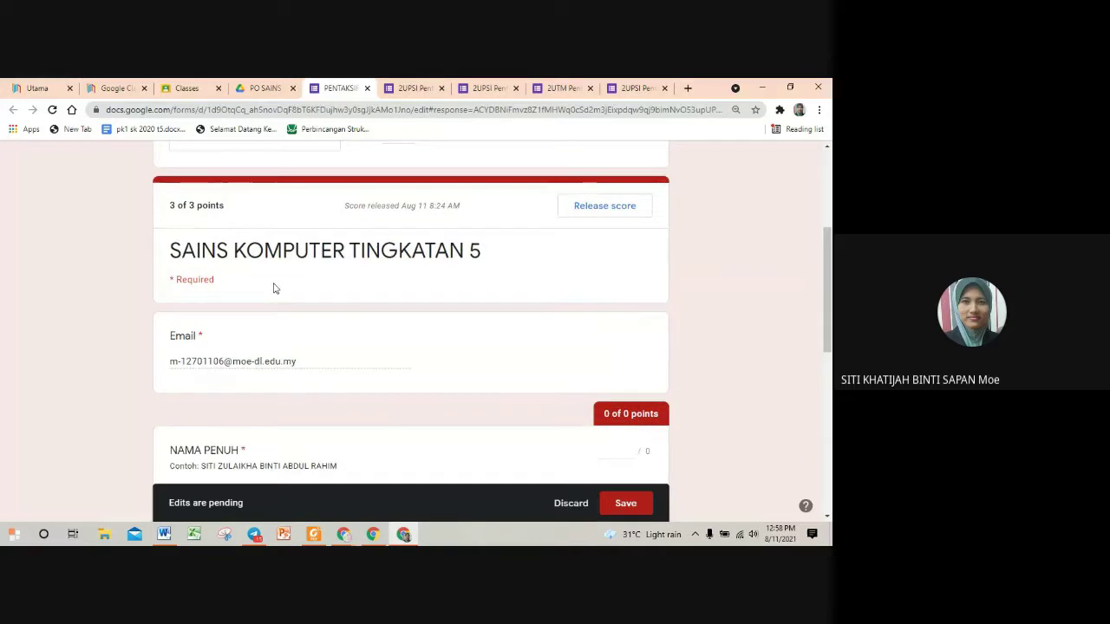
pyautogui.scroll(-10, 613, 420)
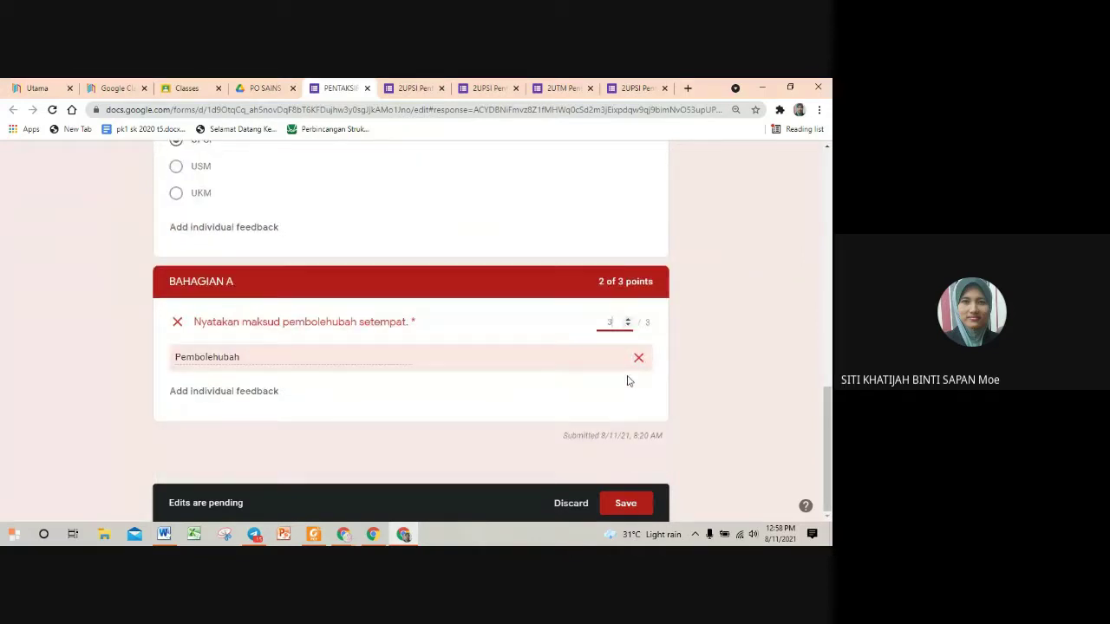
pyautogui.press('BackSpace')
pyautogui.scroll(8, 628, 399)
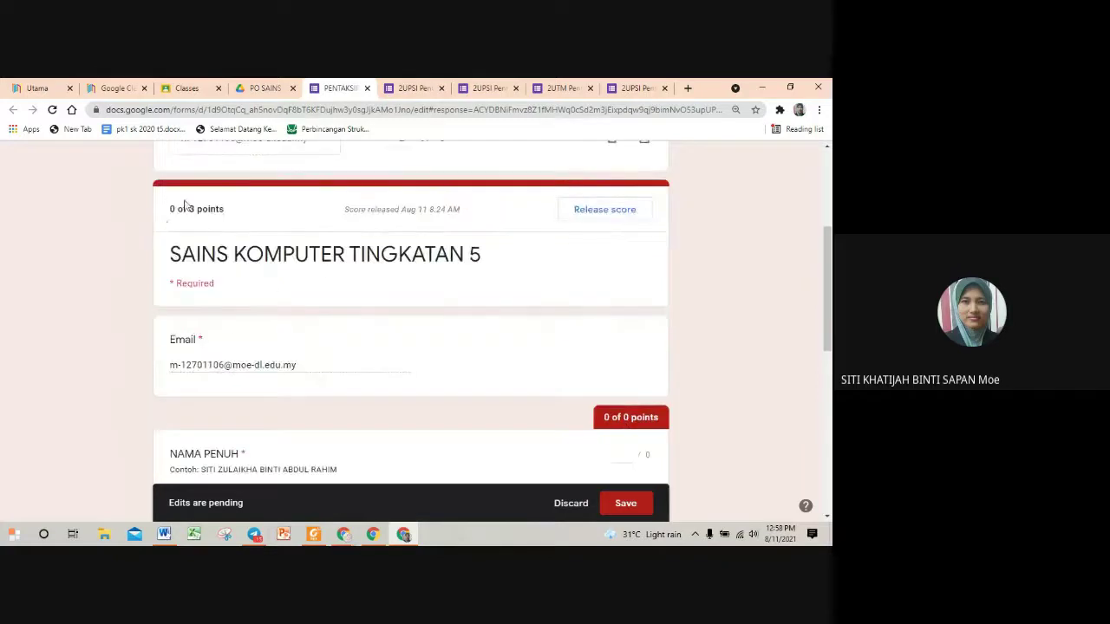
# Step: Set the second response's BAHAGIAN A score to 1 point and save the edit
pyautogui.scroll(-7, 473, 359)
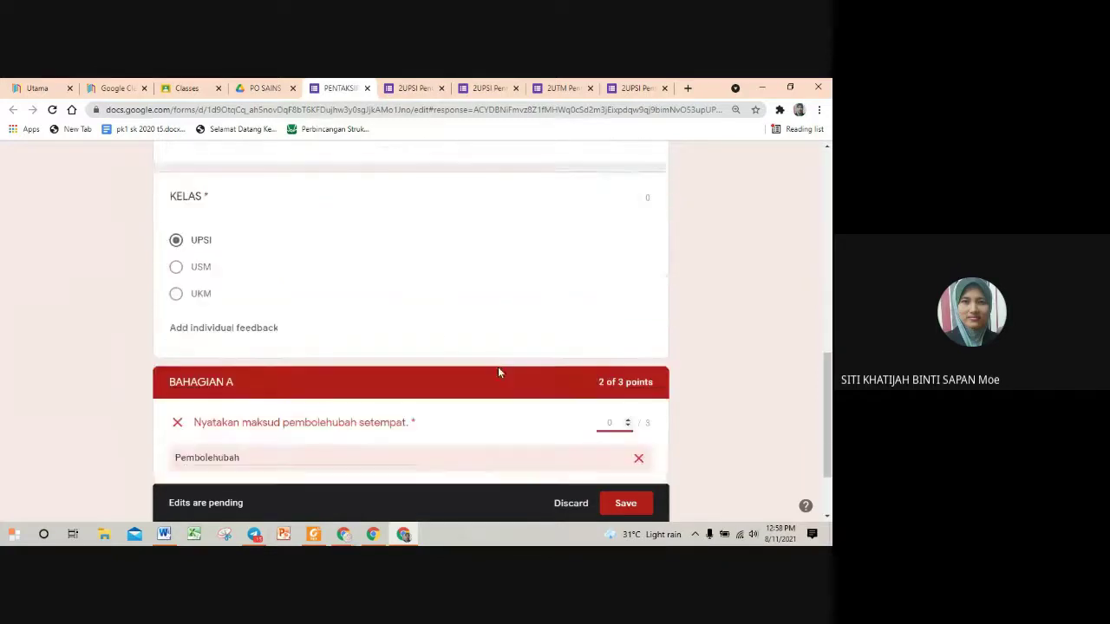
pyautogui.scroll(-2, 499, 373)
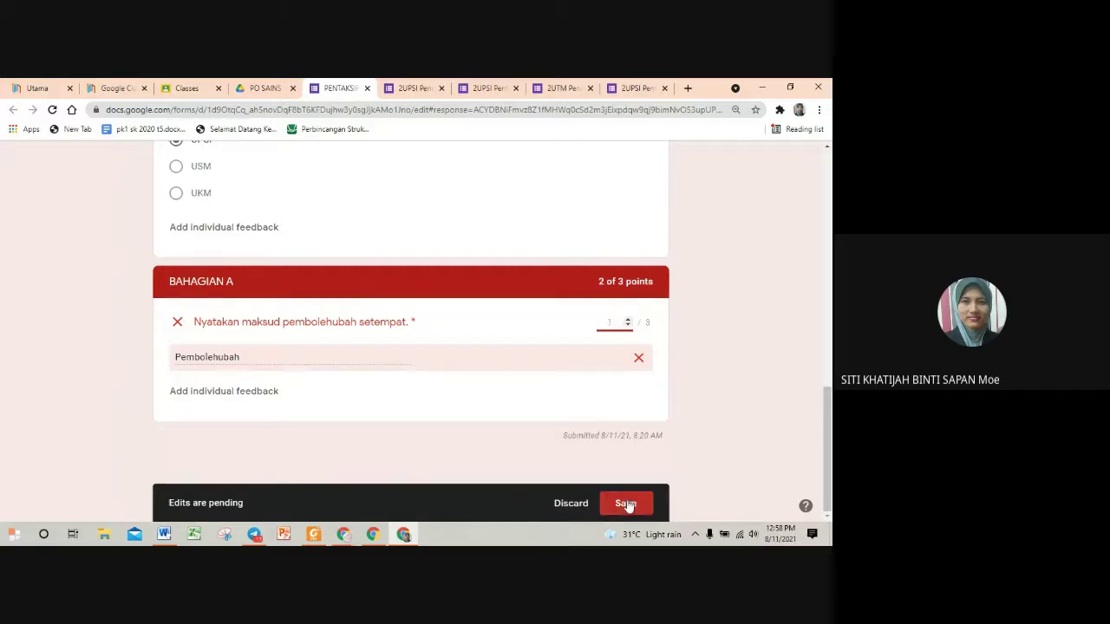
pyautogui.click(627, 504)
# Step: Move to the third individual response and check its BAHAGIAN A answer, score and release status
pyautogui.click(466, 330)
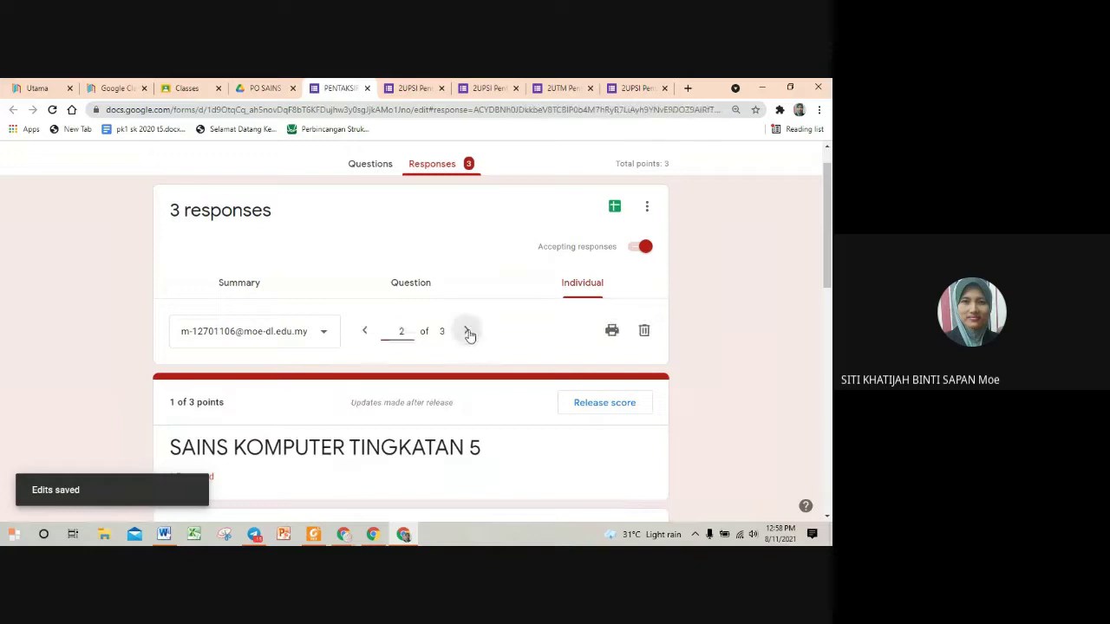
pyautogui.scroll(-6, 478, 353)
pyautogui.scroll(-3, 404, 391)
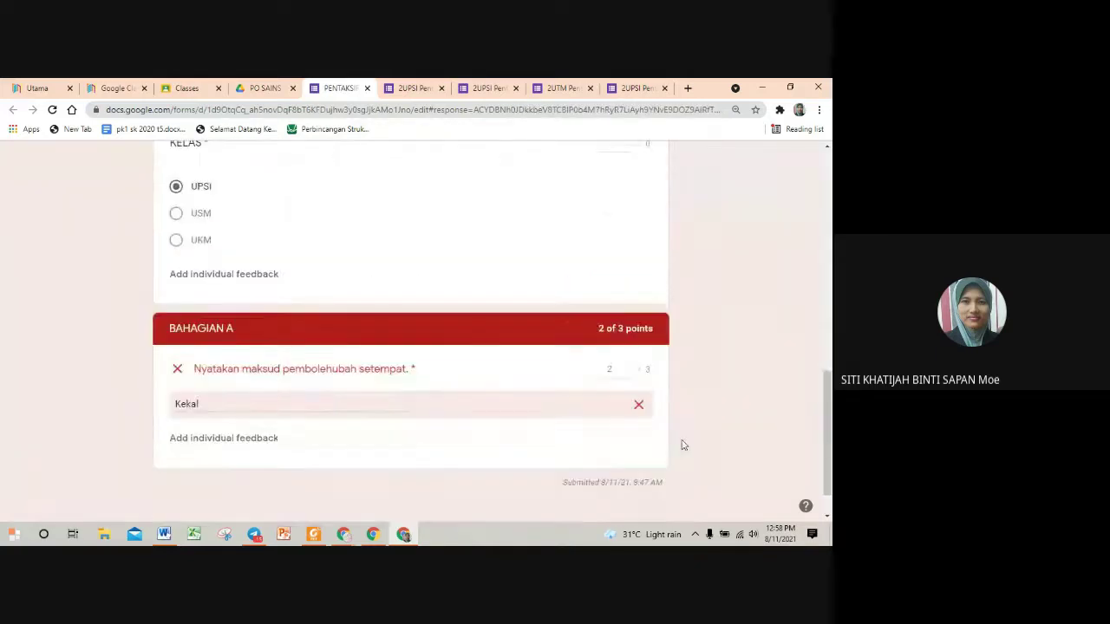
pyautogui.scroll(10, 611, 383)
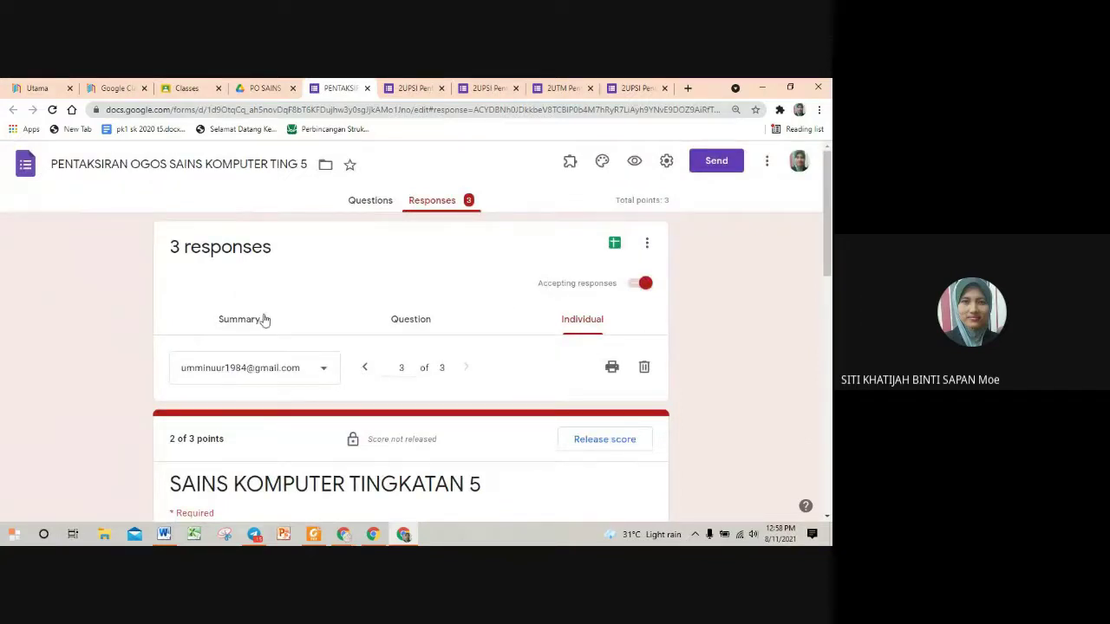
pyautogui.scroll(-2, 305, 323)
pyautogui.scroll(2, 365, 303)
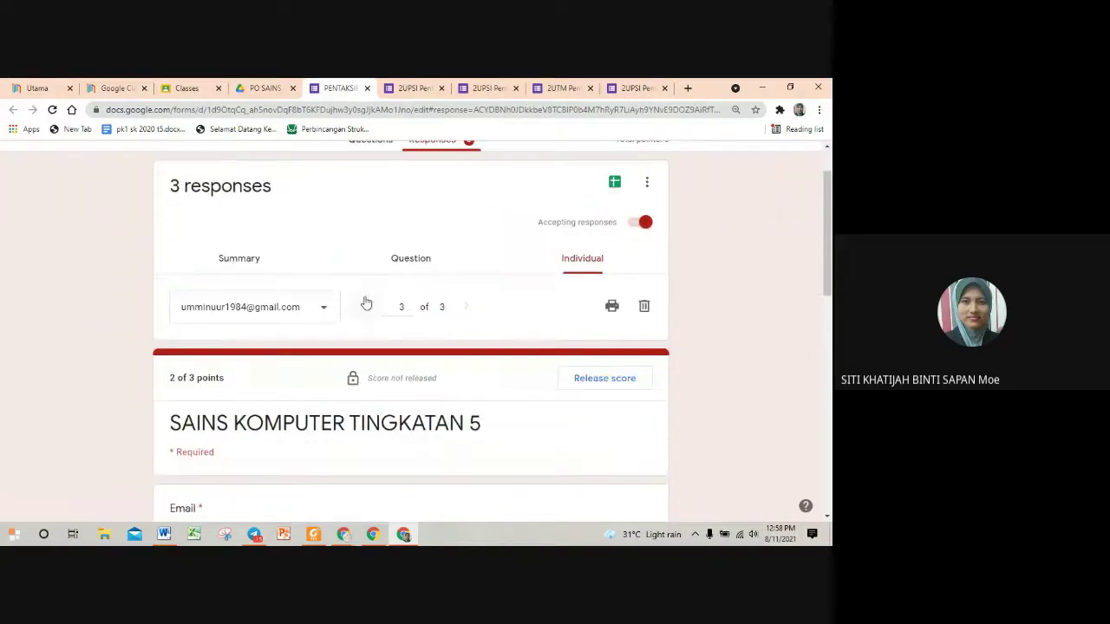
# Step: Go back to the second individual response and recheck its total points and BAHAGIAN A score
pyautogui.click(365, 303)
pyautogui.scroll(-5, 430, 372)
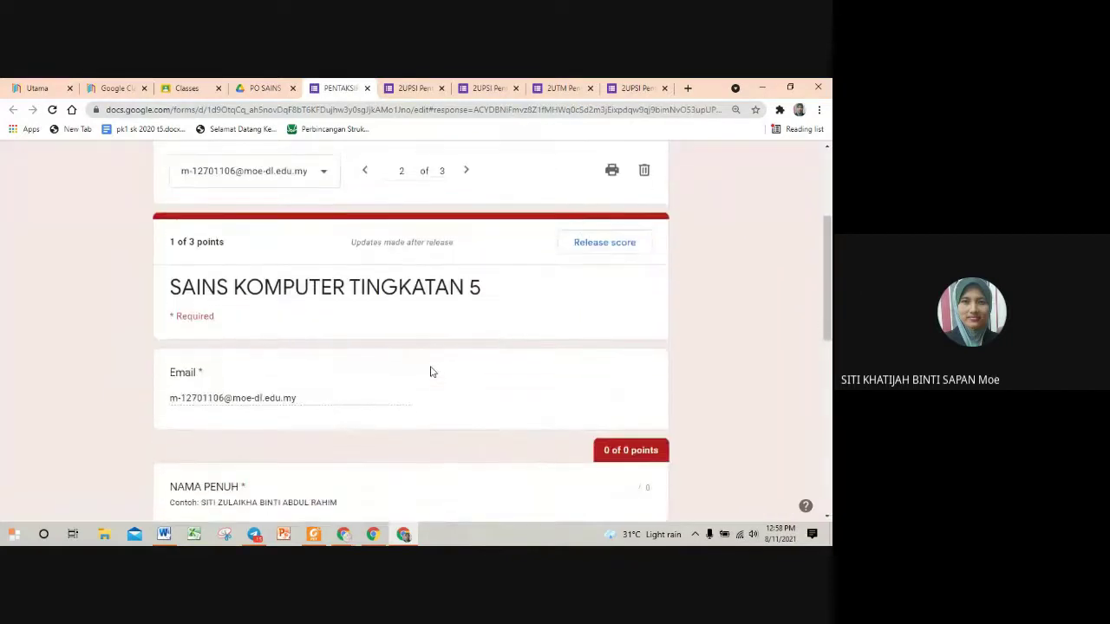
pyautogui.scroll(-4, 431, 371)
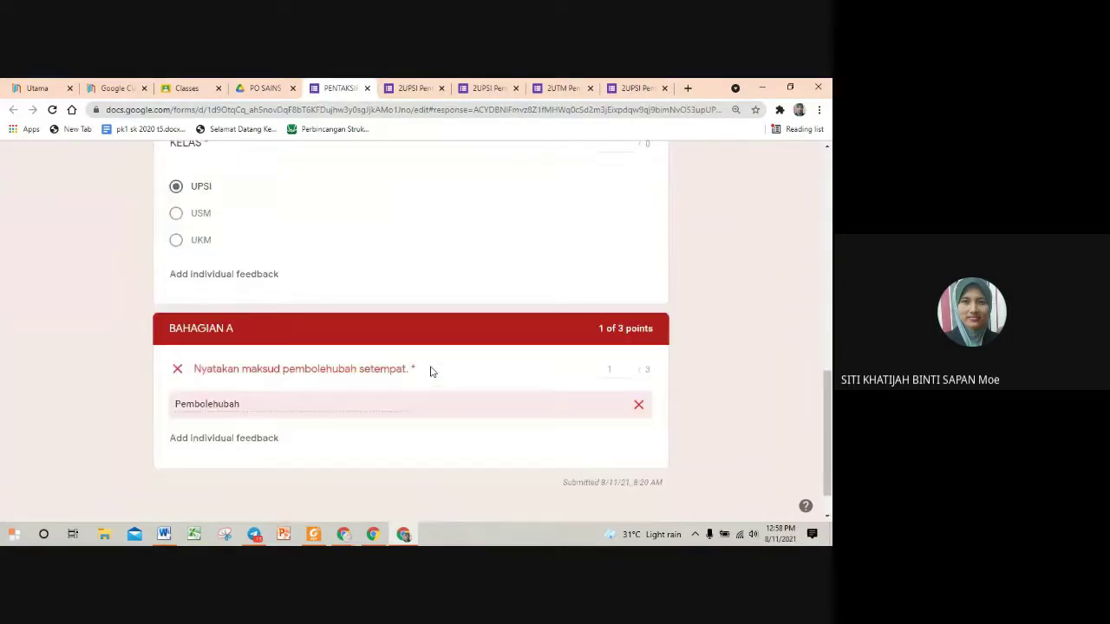
pyautogui.scroll(10, 647, 320)
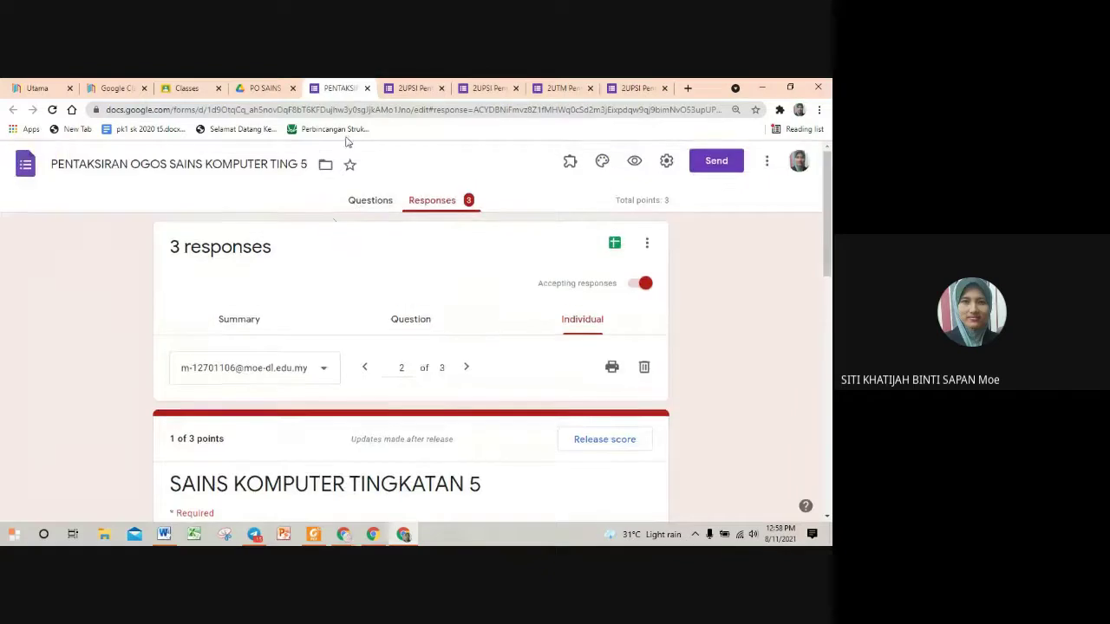
# Step: Open the response spreadsheet in the PO SAINS KOMPUTER 2021 folder, examine the recorded scores, and return to the folder
pyautogui.click(258, 90)
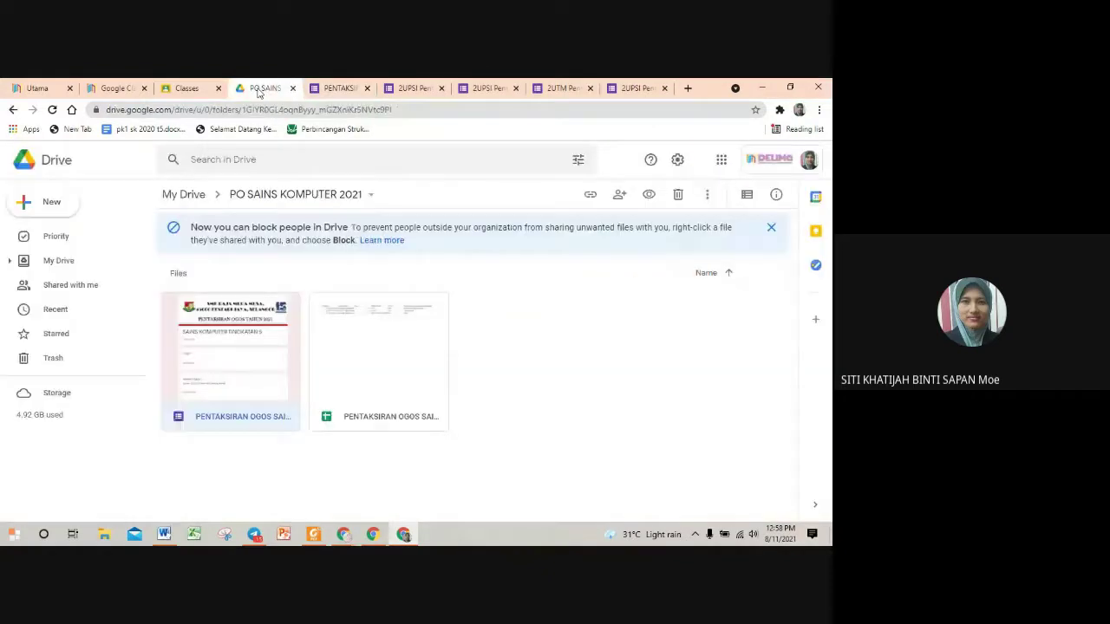
pyautogui.doubleClick(408, 374)
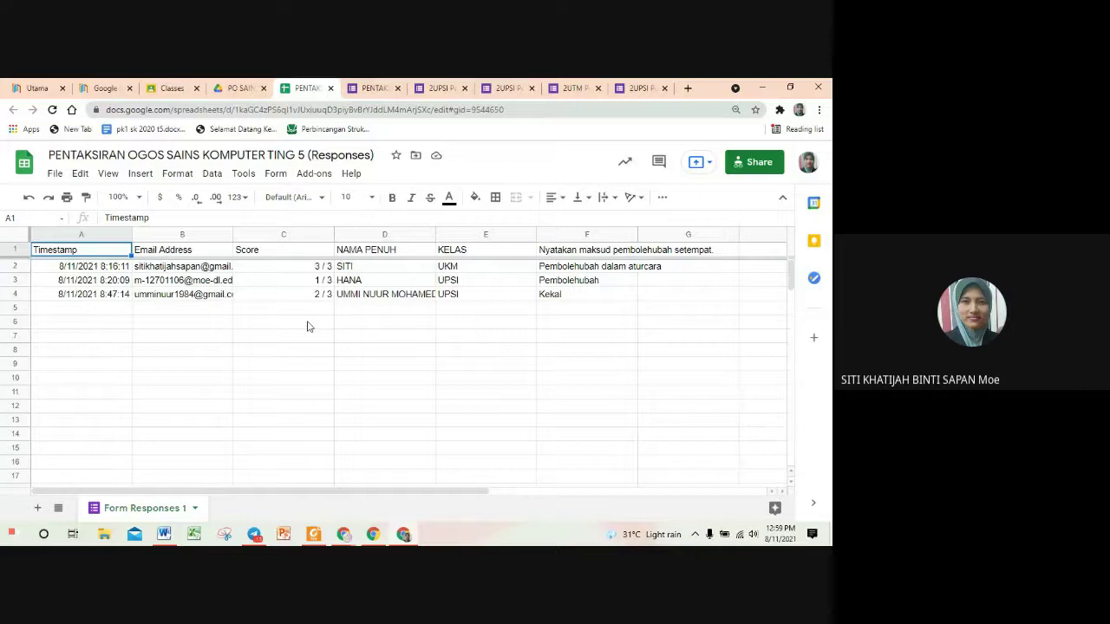
pyautogui.click(239, 88)
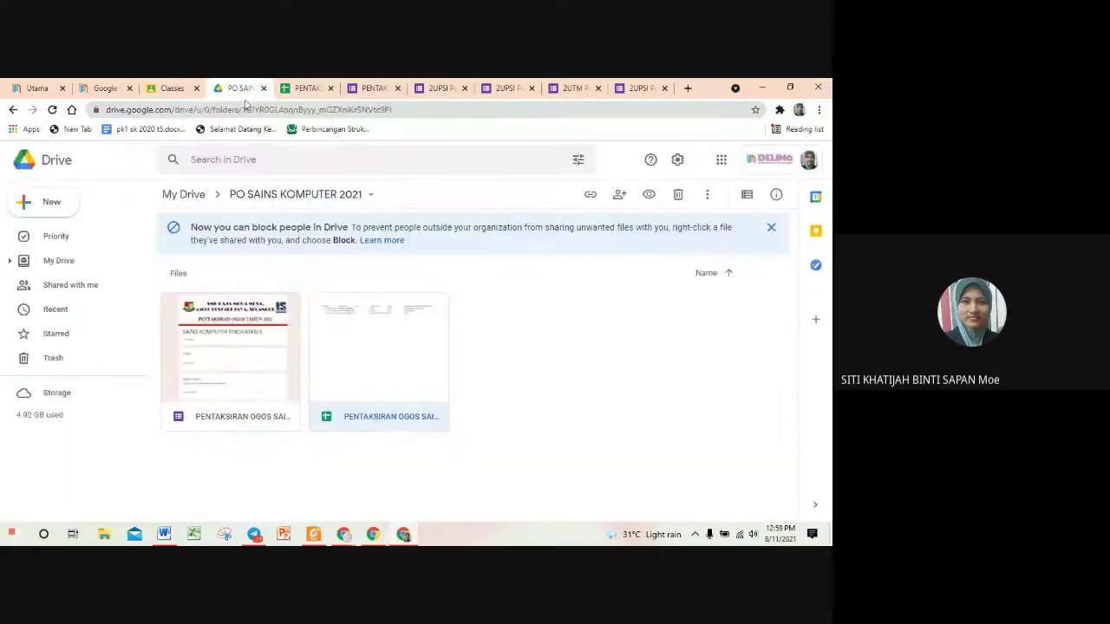
# Step: Open the PENTAKSIRAN OGOS SAINS KOMPUTER TING 5 form and examine the scores in its response summary
pyautogui.doubleClick(243, 344)
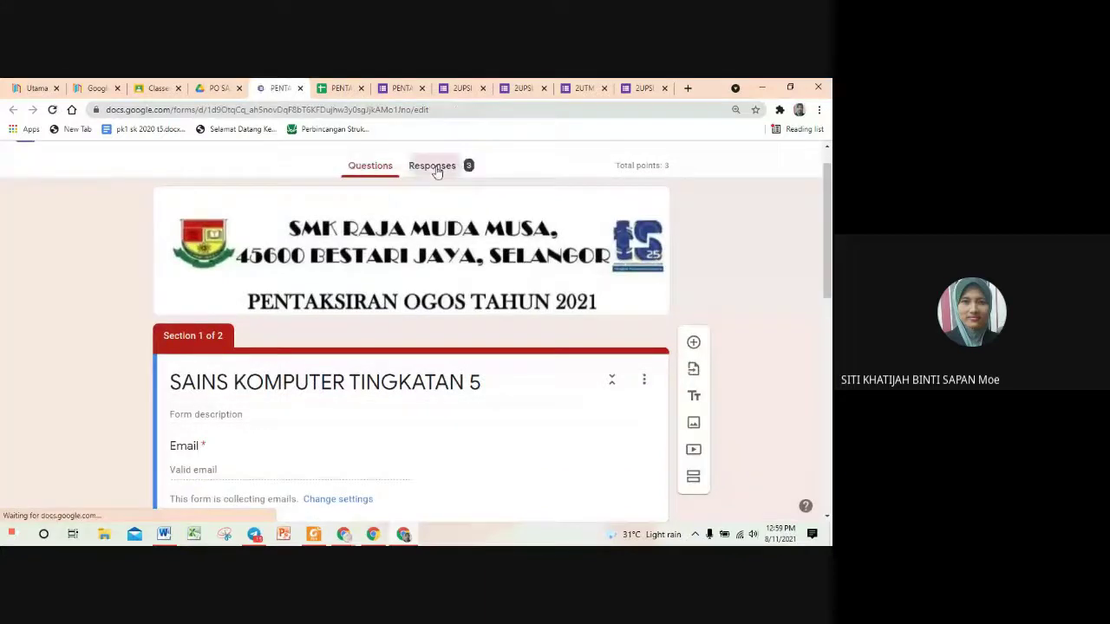
pyautogui.click(437, 168)
pyautogui.scroll(-2, 408, 261)
pyautogui.scroll(2, 393, 315)
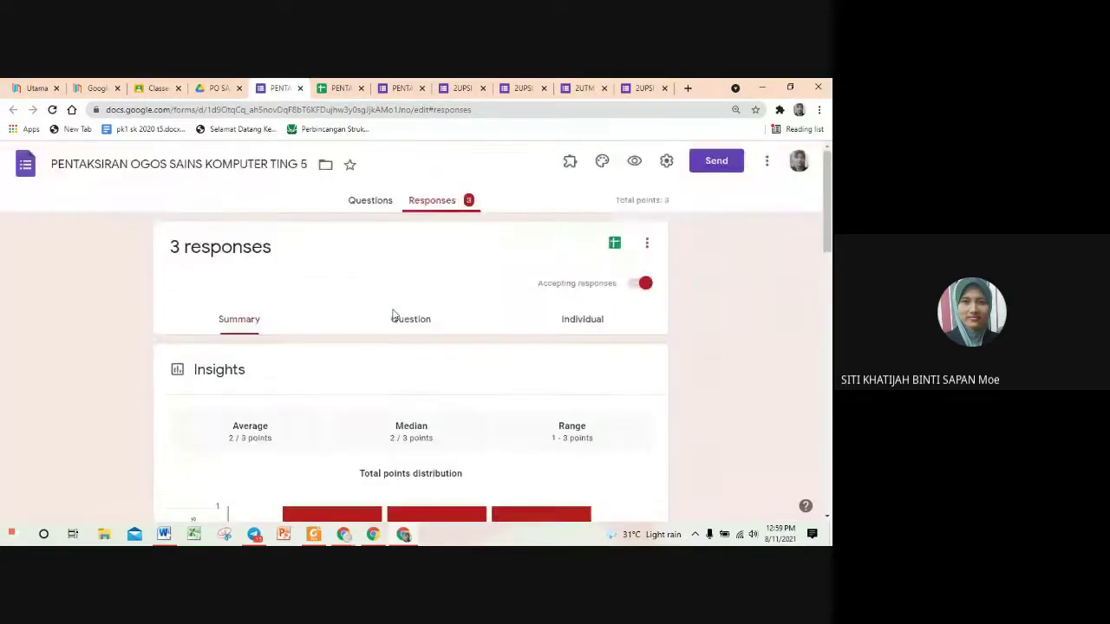
pyautogui.scroll(-5, 393, 314)
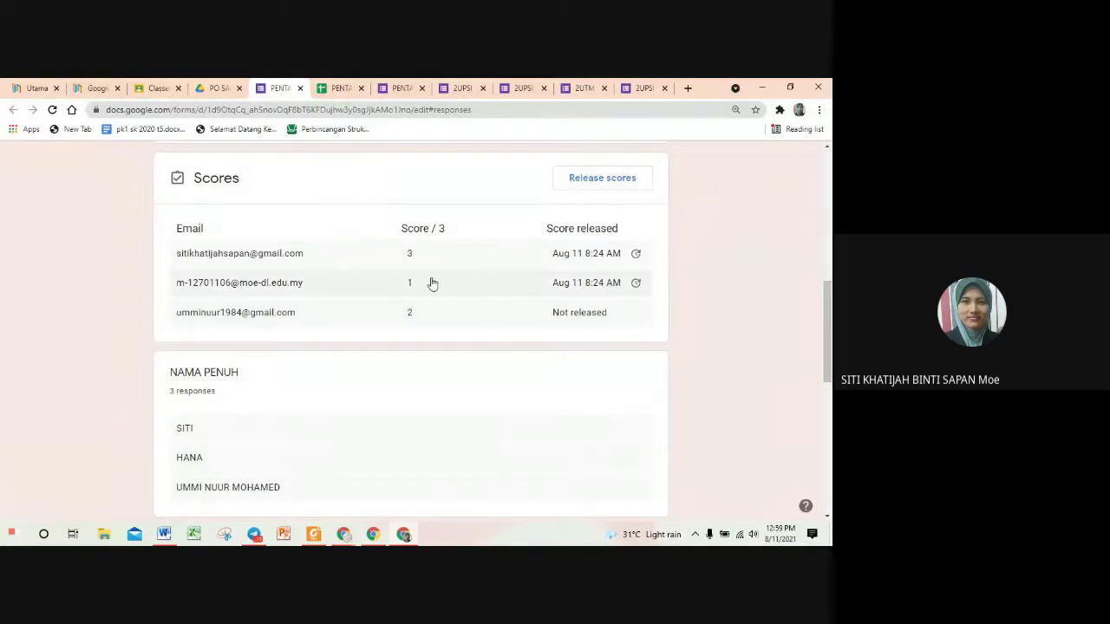
pyautogui.scroll(10, 433, 284)
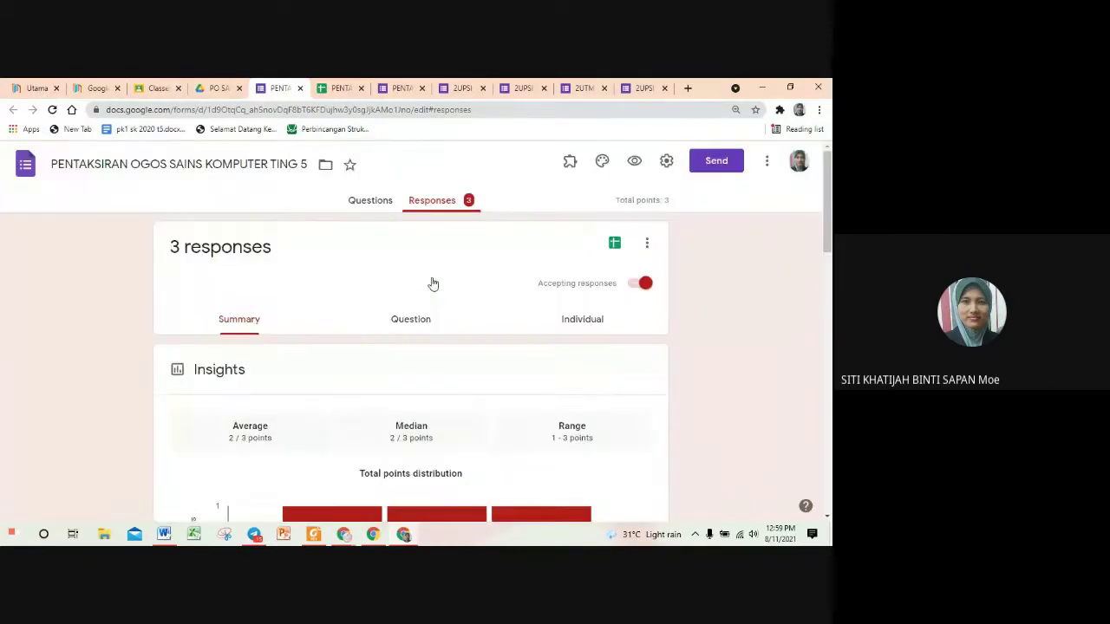
# Step: Start releasing the score from the first individual response and include all respondents as recipients
pyautogui.click(436, 202)
pyautogui.scroll(-2, 419, 272)
pyautogui.scroll(2, 413, 289)
pyautogui.click(590, 318)
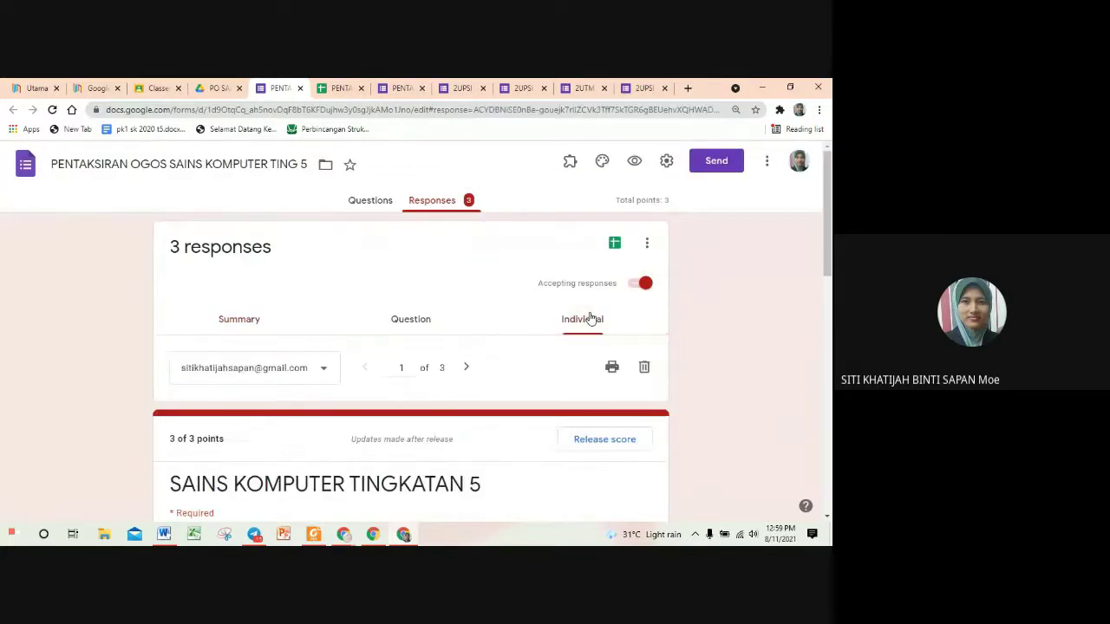
pyautogui.scroll(-2, 590, 318)
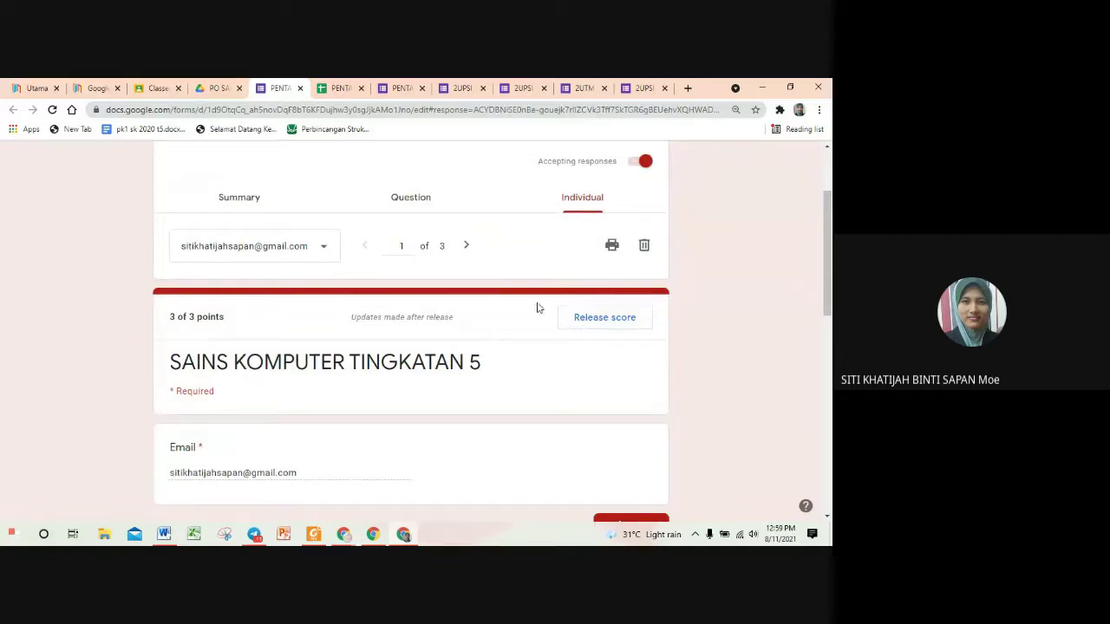
pyautogui.click(606, 323)
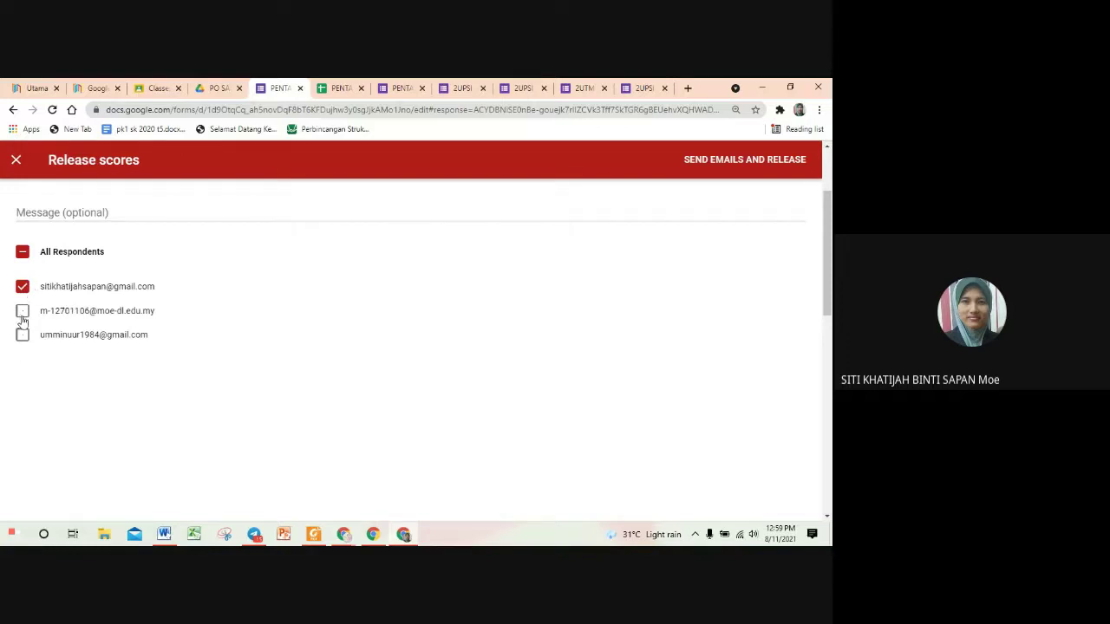
pyautogui.click(22, 310)
pyautogui.click(23, 335)
# Step: Add the message "boleh semak markah dan jawapan", then send the emails and release the scores
pyautogui.click(36, 208)
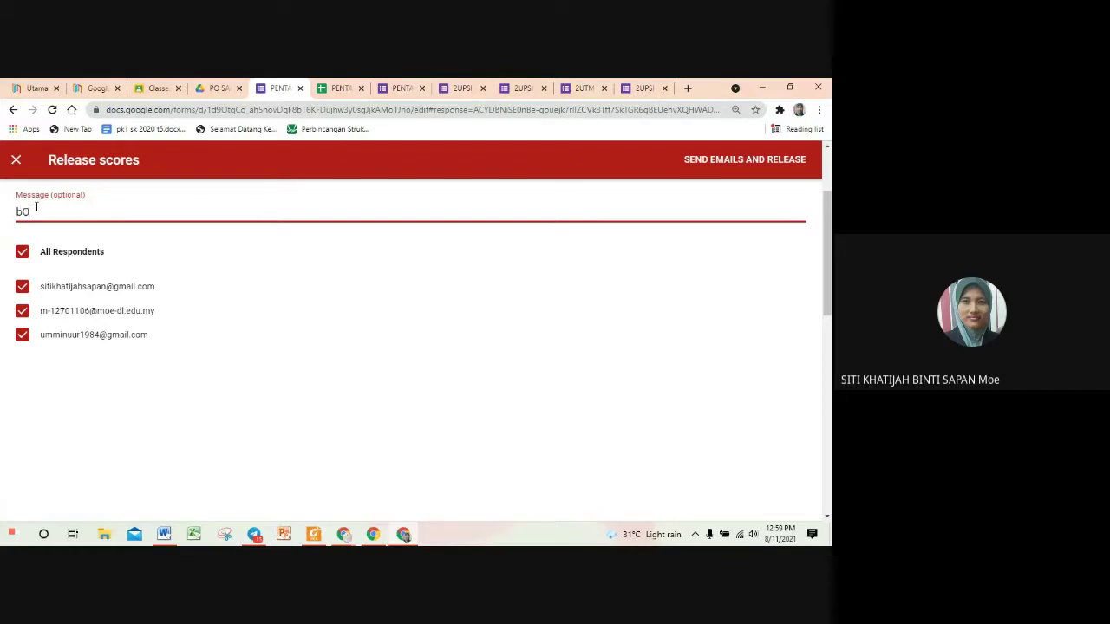
pyautogui.press('BackSpace')
pyautogui.press('BackSpace')
pyautogui.write('boleh')
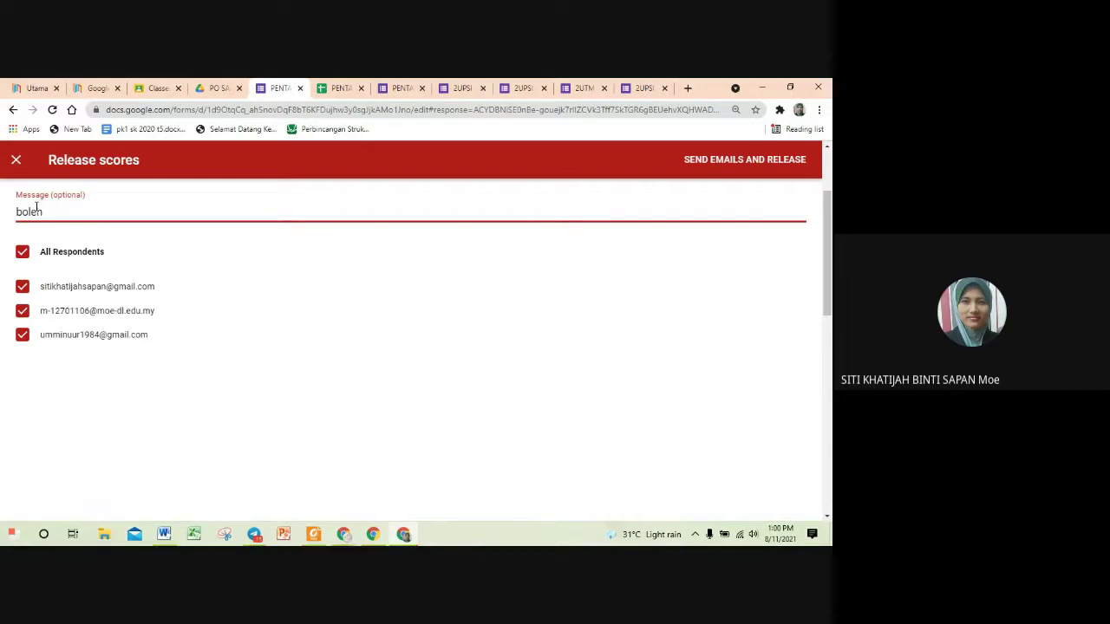
pyautogui.write(' semak markah dan jawapan')
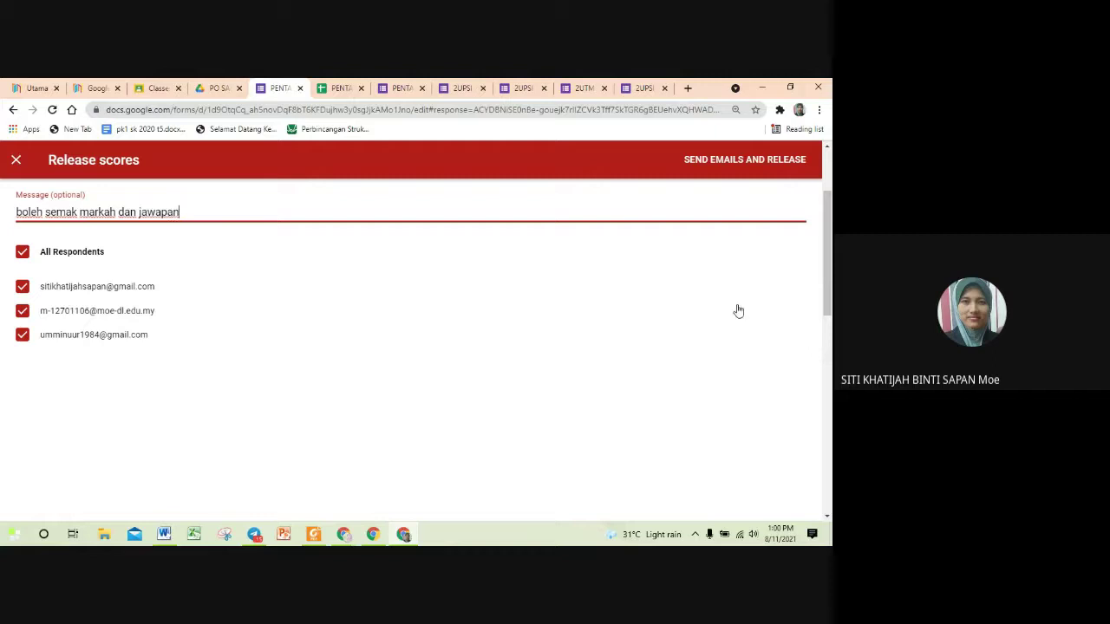
pyautogui.click(742, 162)
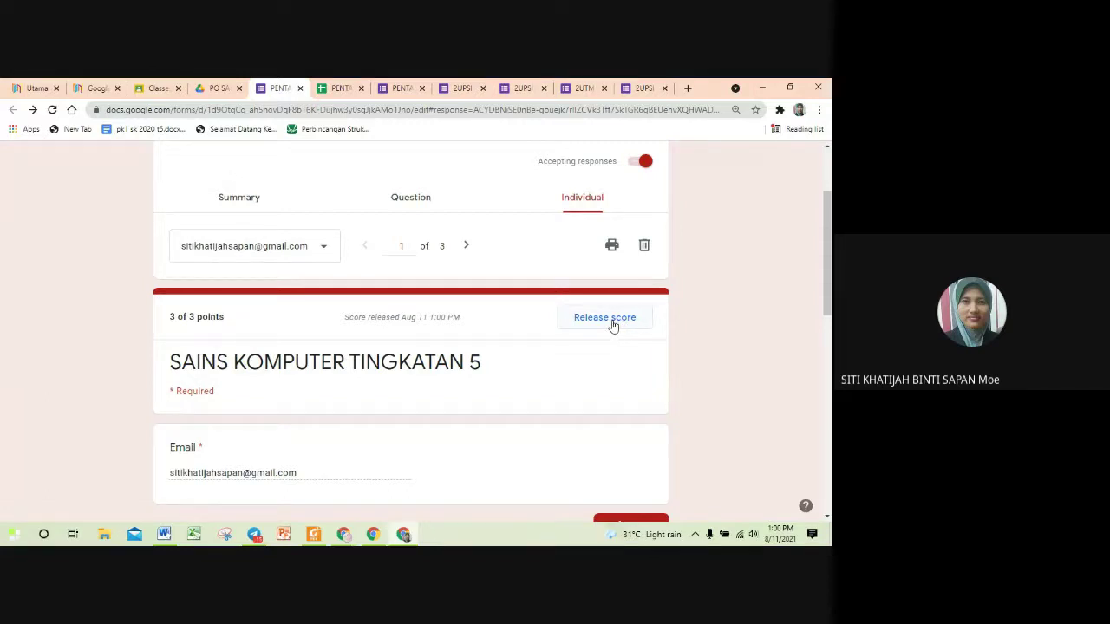
pyautogui.scroll(1, 612, 322)
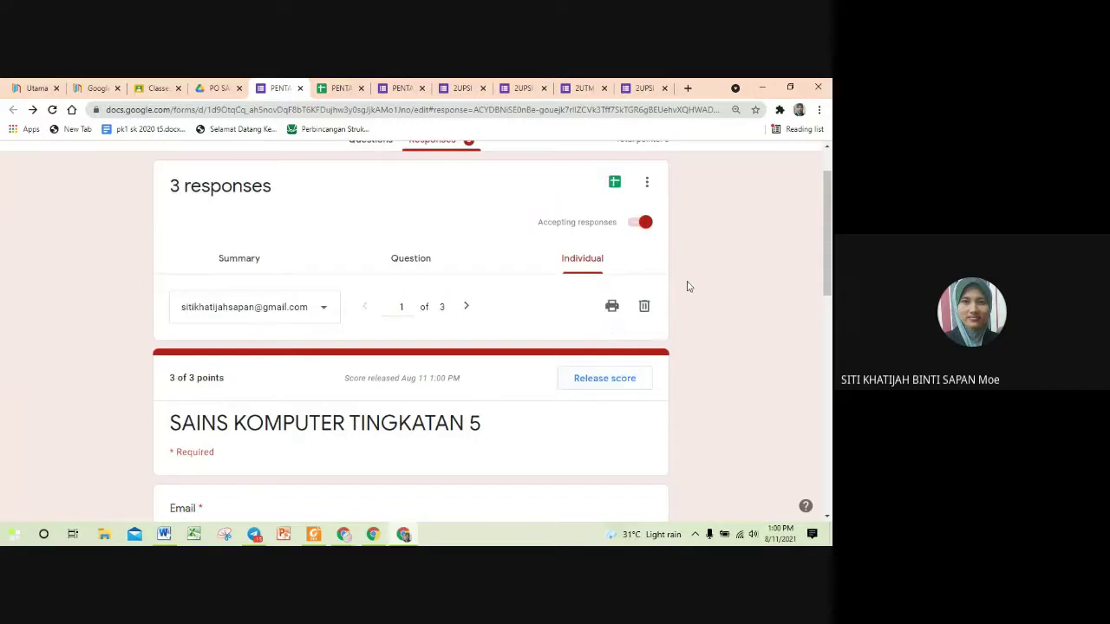
# Step: Switch to another Chrome profile and open the respondent's Gmail inbox
pyautogui.scroll(1, 702, 249)
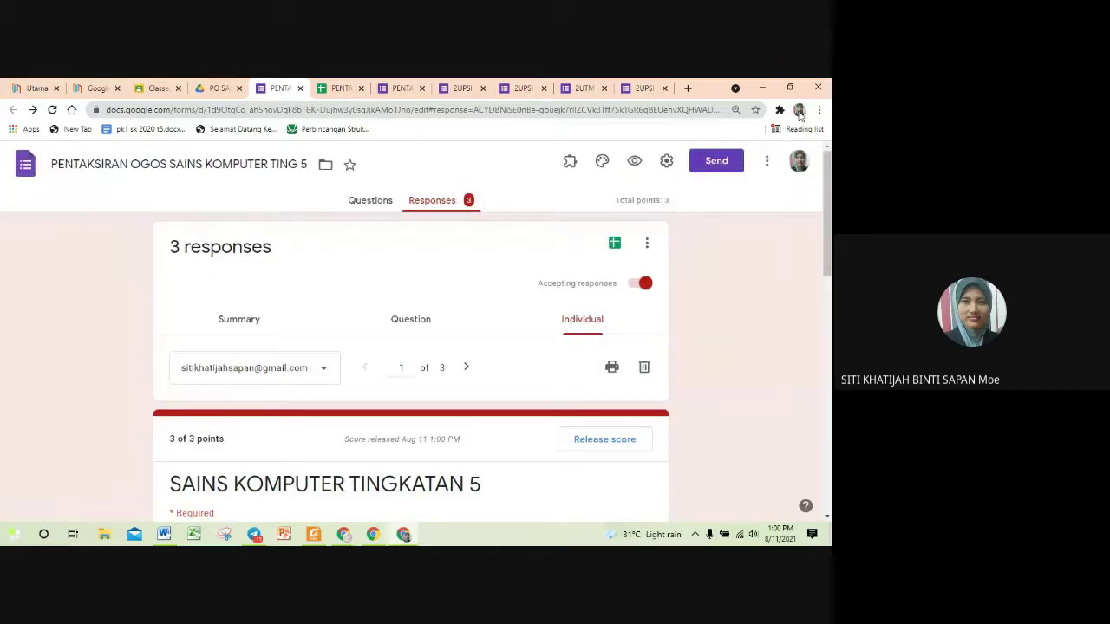
pyautogui.click(799, 111)
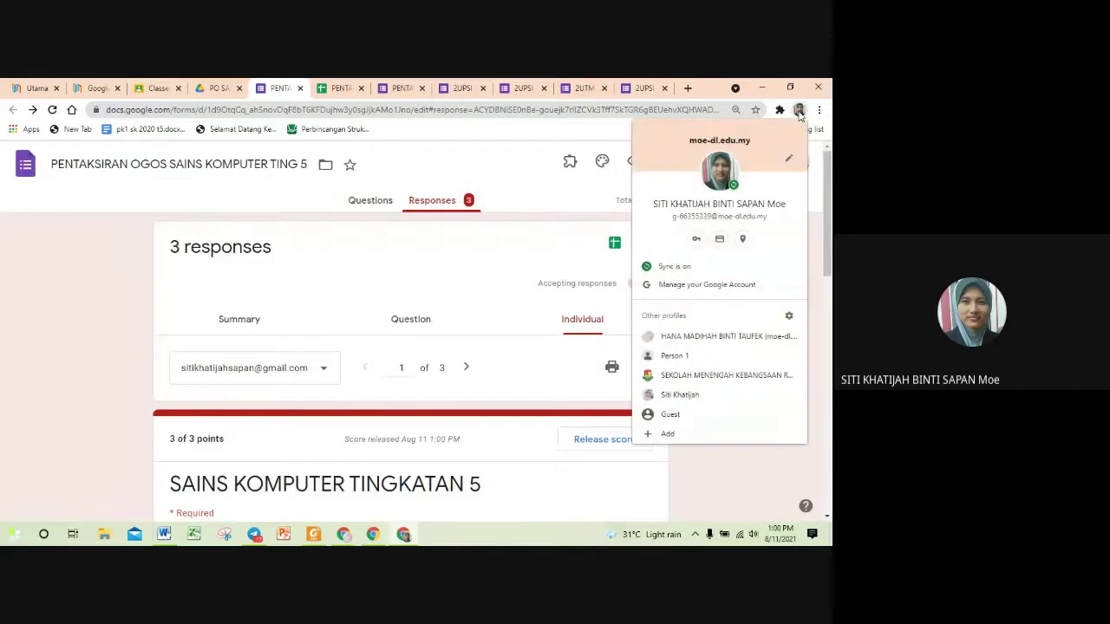
pyautogui.click(706, 338)
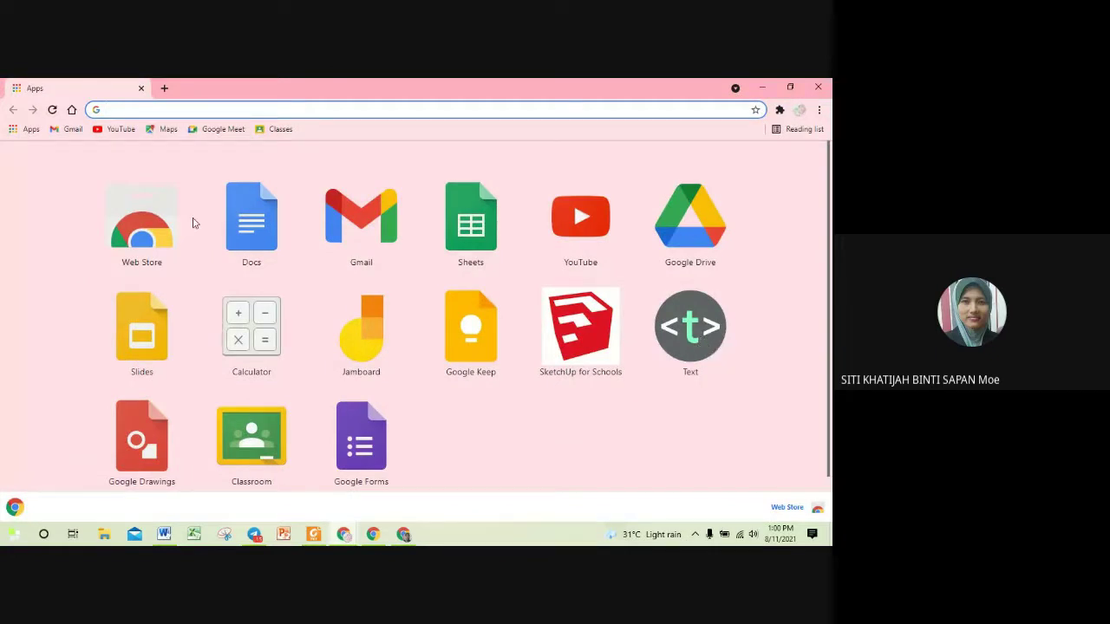
pyautogui.scroll(-1, 193, 223)
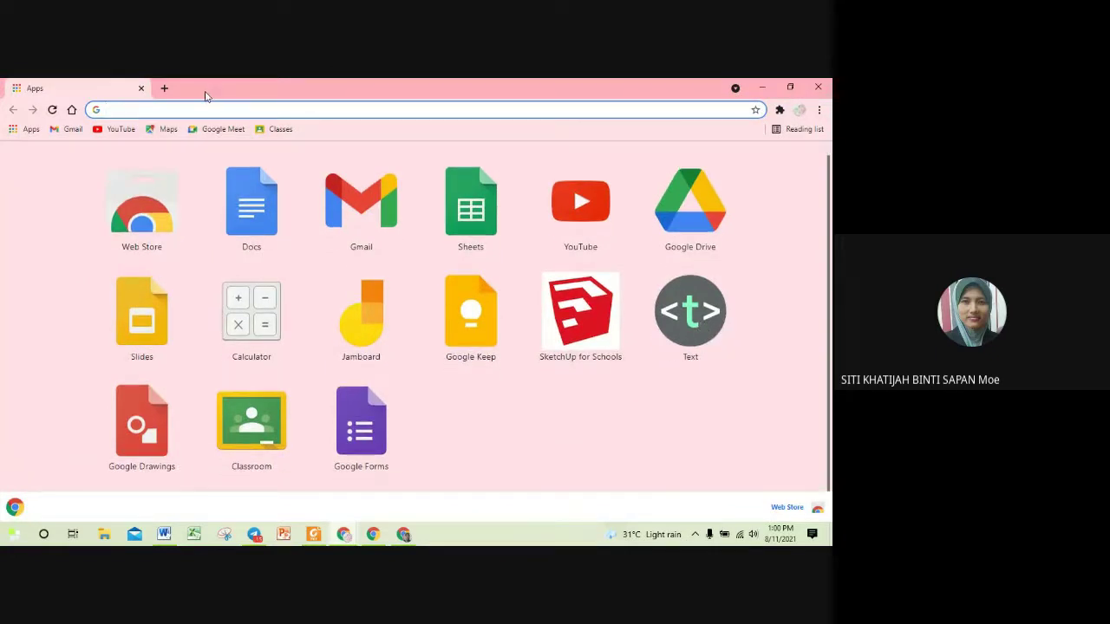
pyautogui.write('gmail')
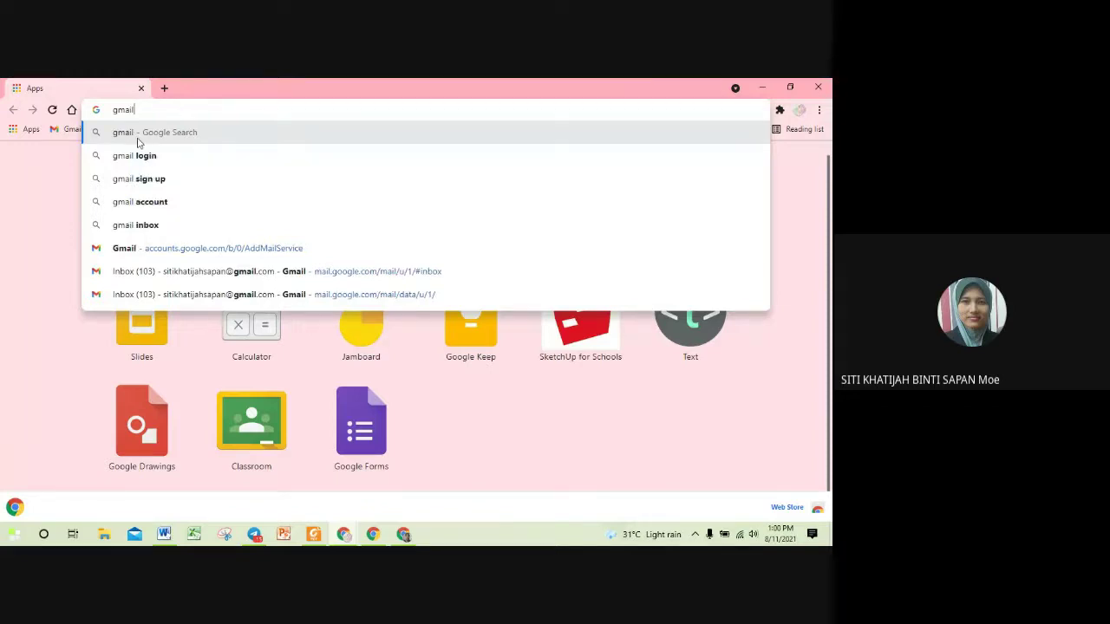
pyautogui.click(117, 275)
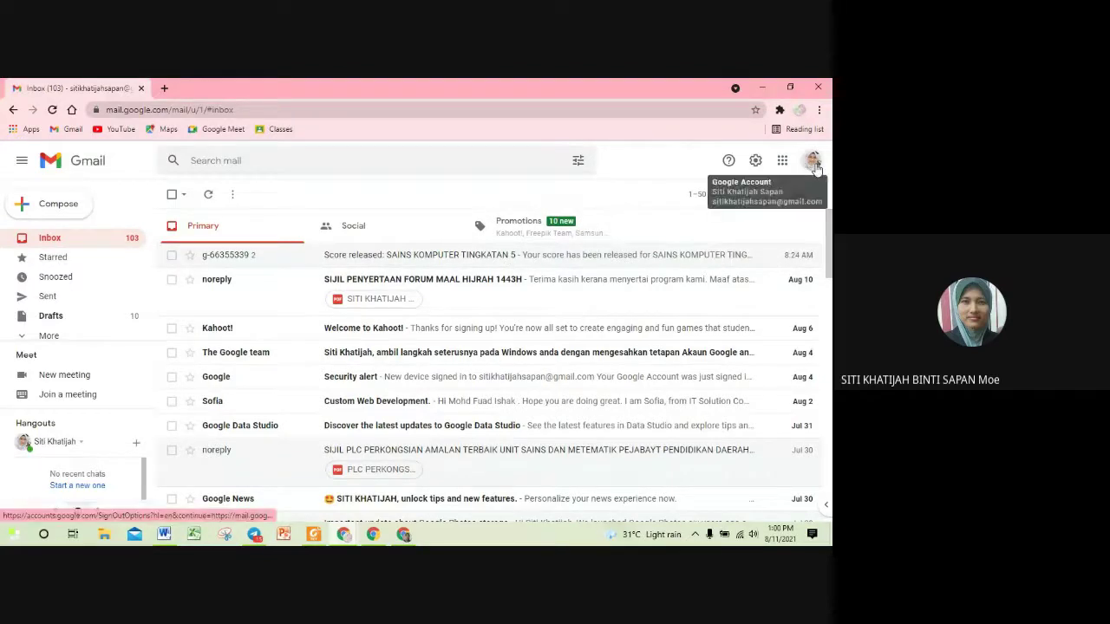
# Step: Open the "Score released: SAINS KOMPUTER TINGKATAN 5" email, examine the marked response it links to, and close that response
pyautogui.click(416, 262)
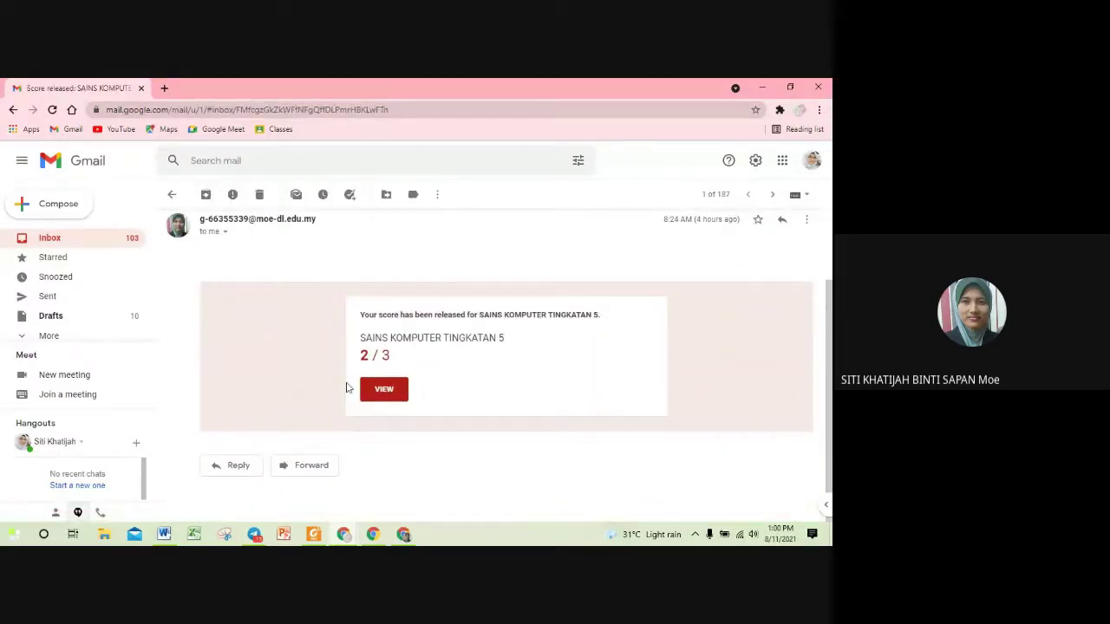
pyautogui.click(384, 390)
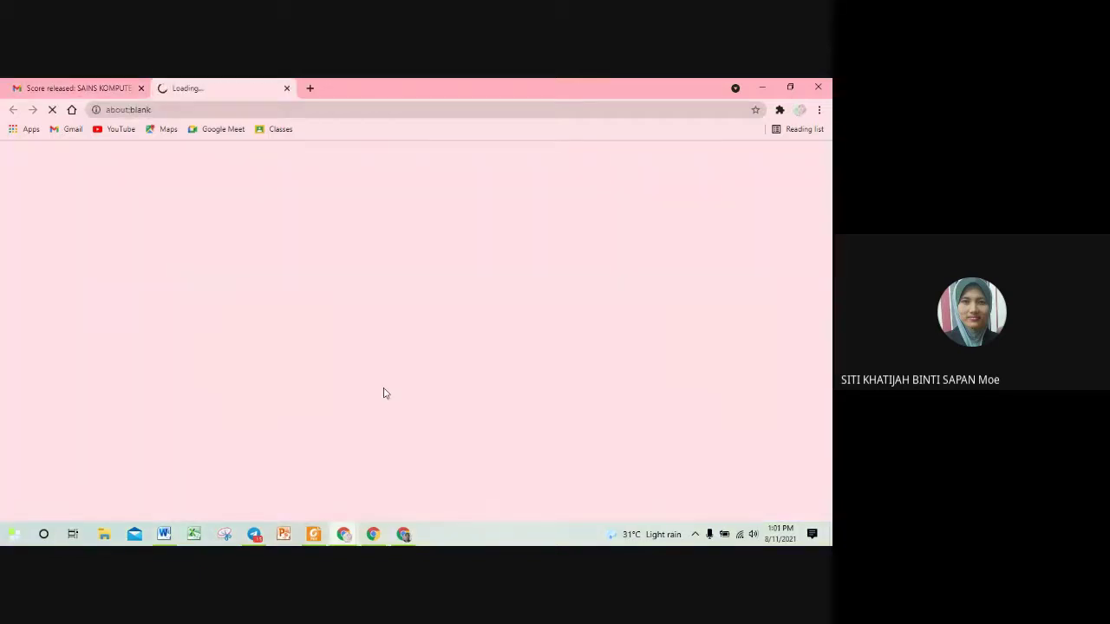
pyautogui.scroll(-5, 386, 392)
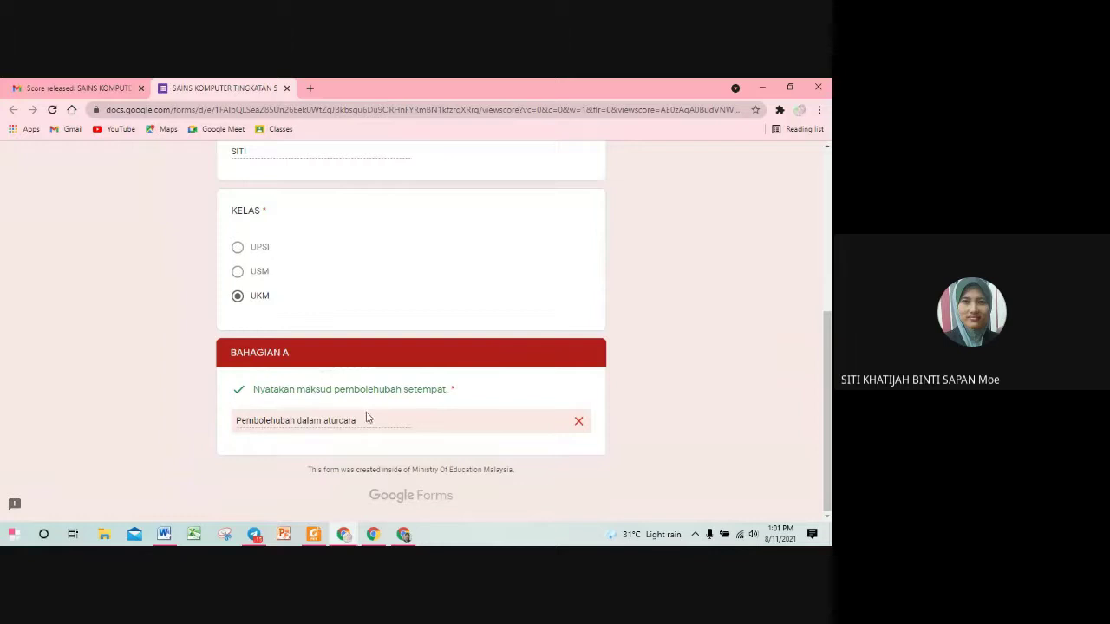
pyautogui.scroll(5, 513, 472)
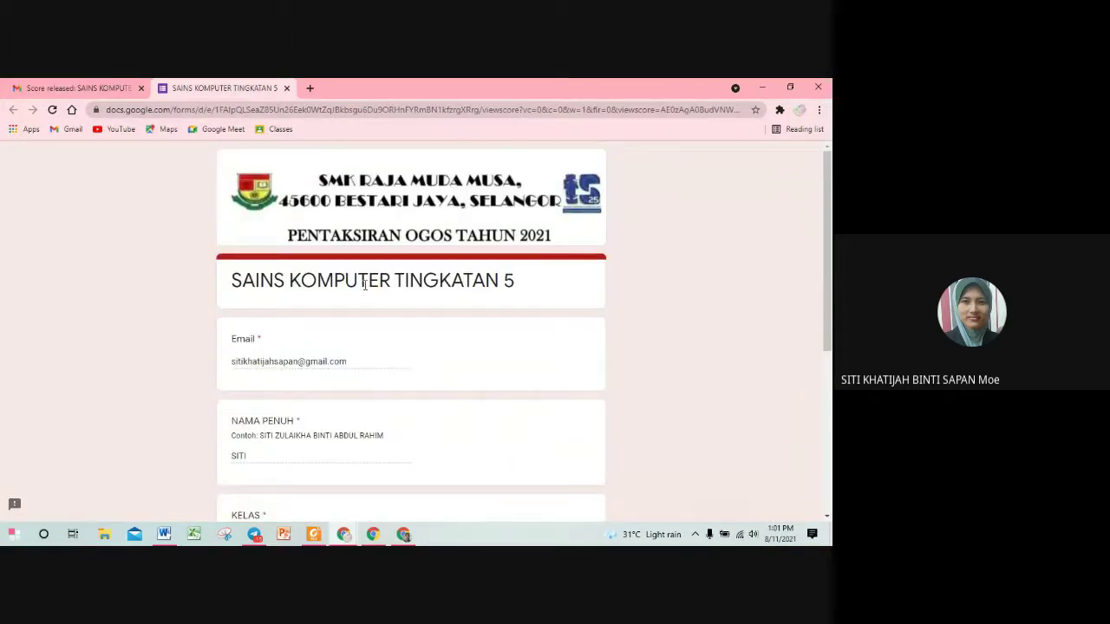
pyautogui.click(286, 90)
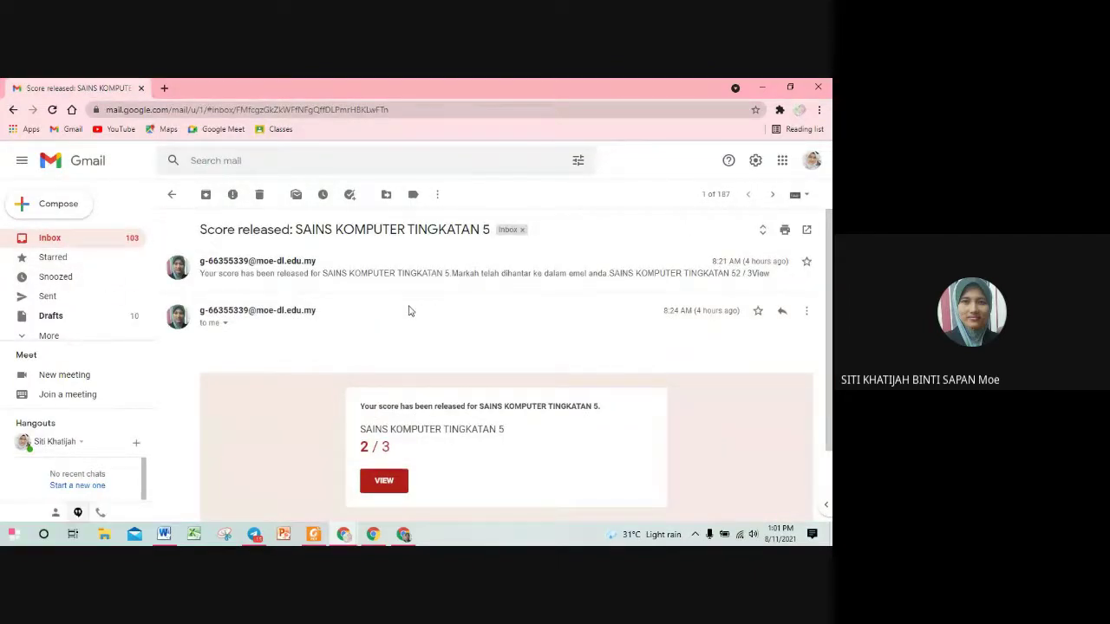
# Step: Look through the score release messages in the email conversation and return to the inbox
pyautogui.scroll(-2, 411, 311)
pyautogui.scroll(2, 410, 311)
pyautogui.click(50, 239)
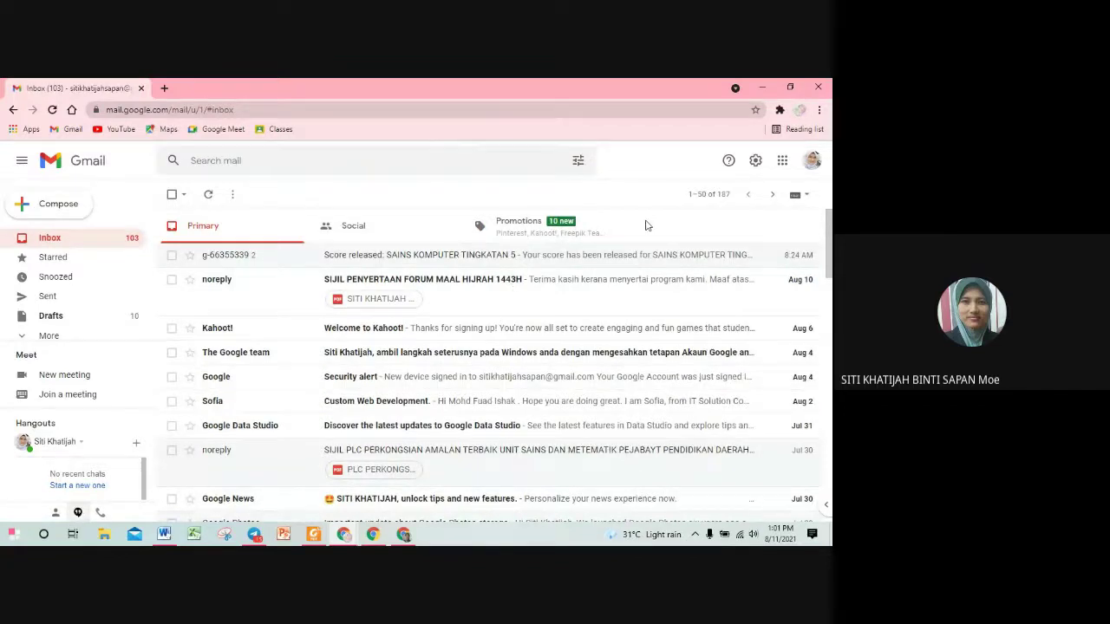
# Step: Minimise the Gmail window and bring up the PO SAINS KOMPUTER 2021 folder in Google Drive
pyautogui.moveTo(344, 538)
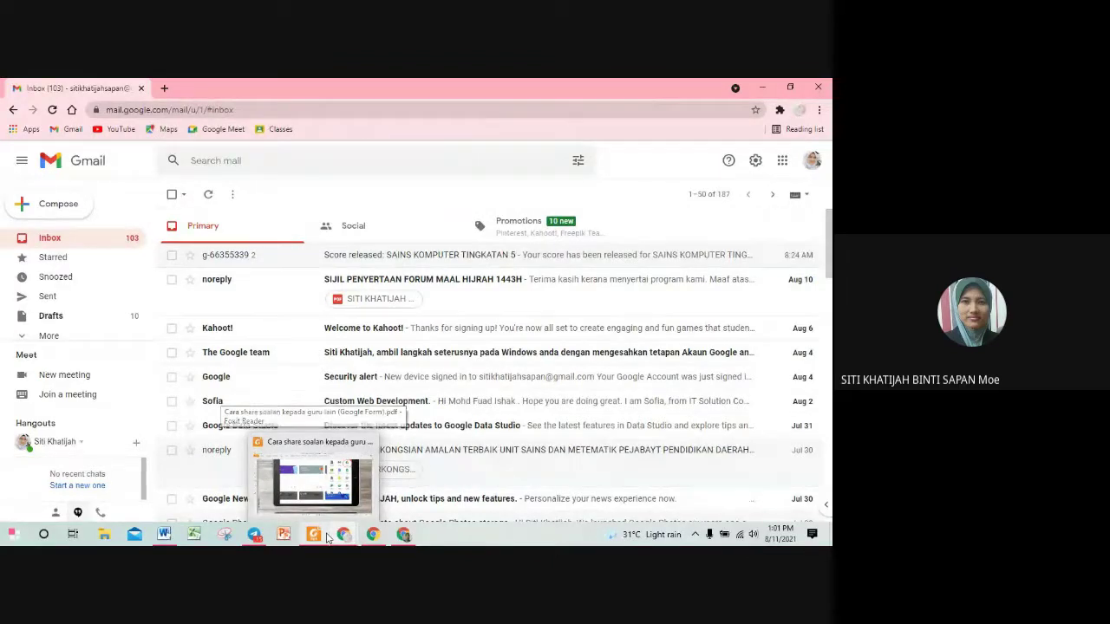
pyautogui.moveTo(393, 534)
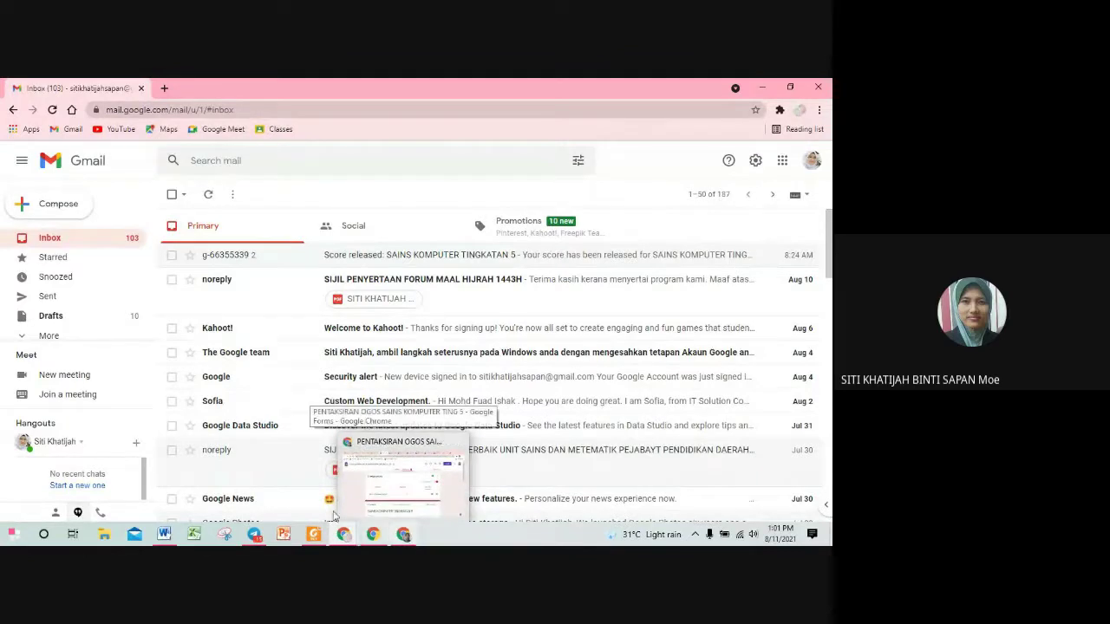
pyautogui.moveTo(354, 488)
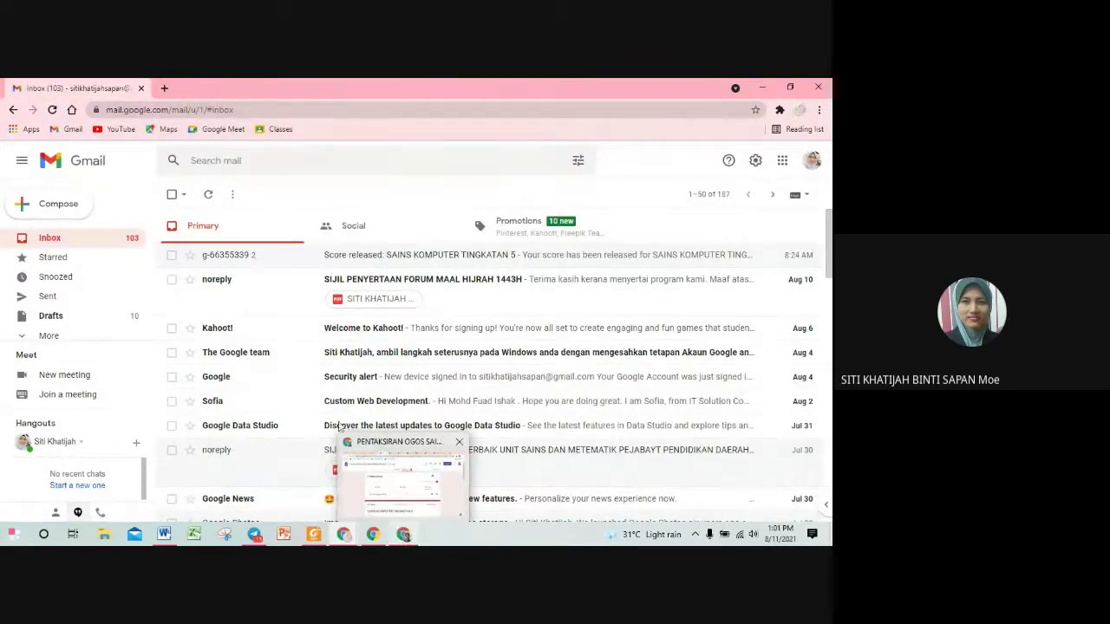
pyautogui.click(762, 88)
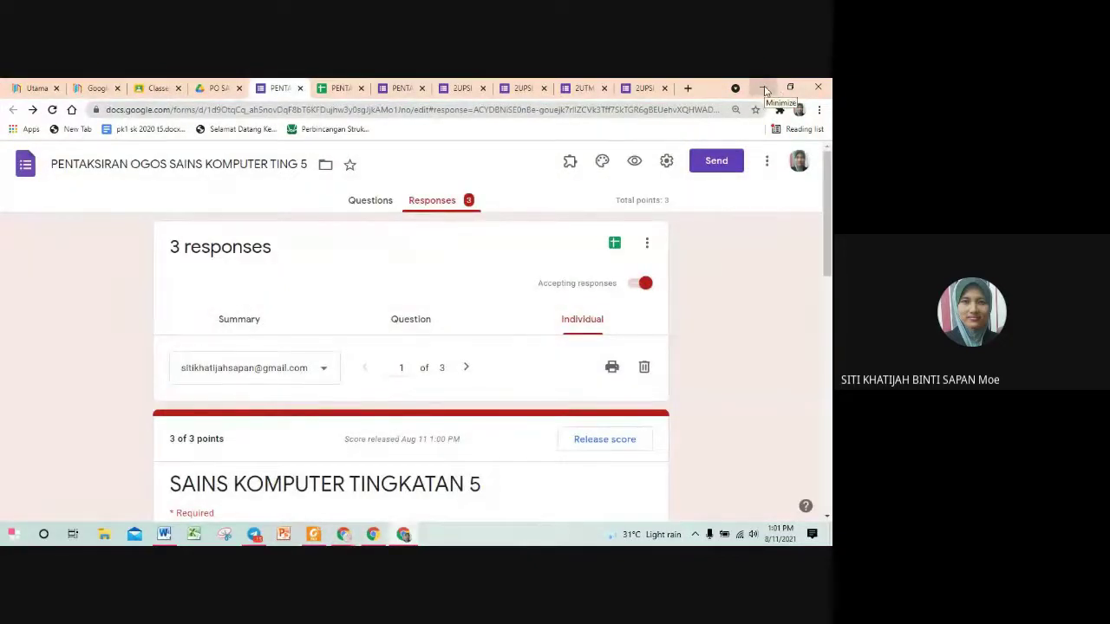
pyautogui.click(764, 87)
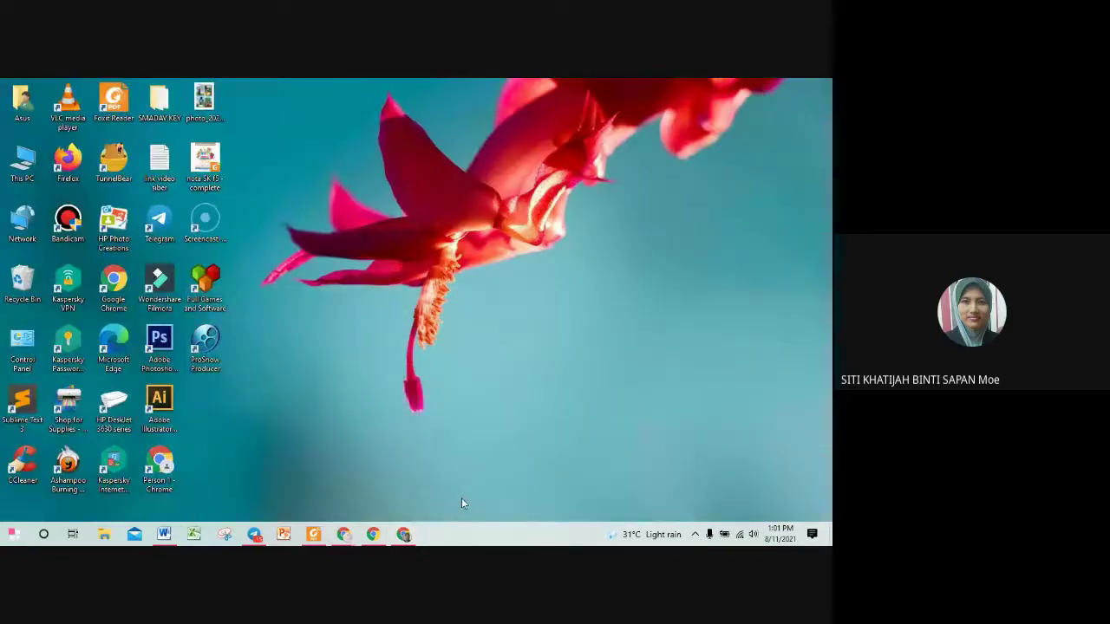
pyautogui.click(405, 536)
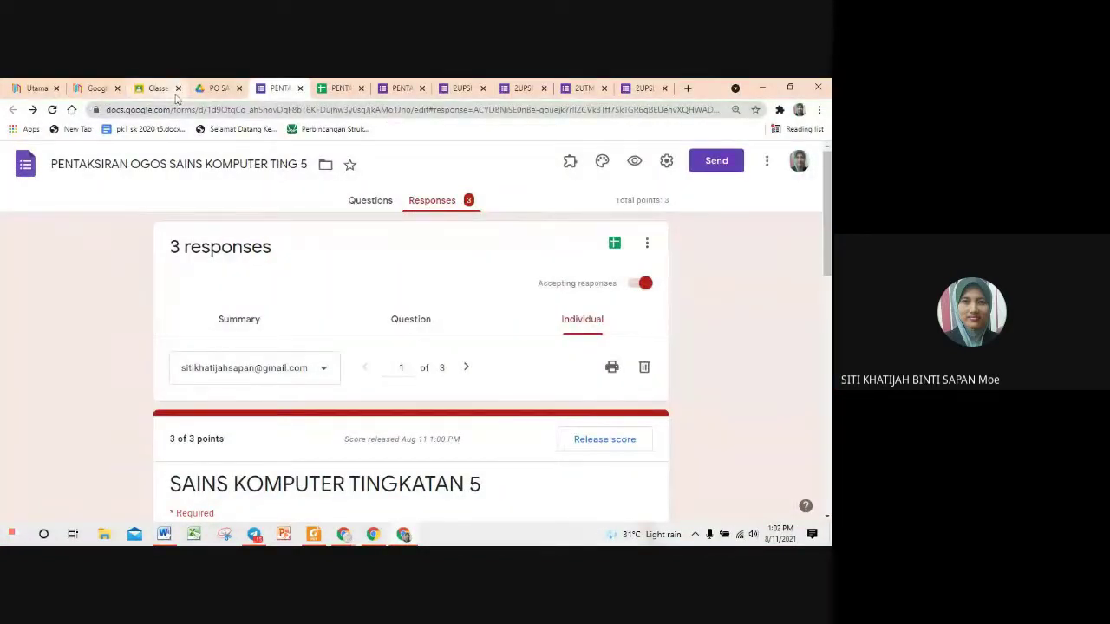
pyautogui.click(215, 88)
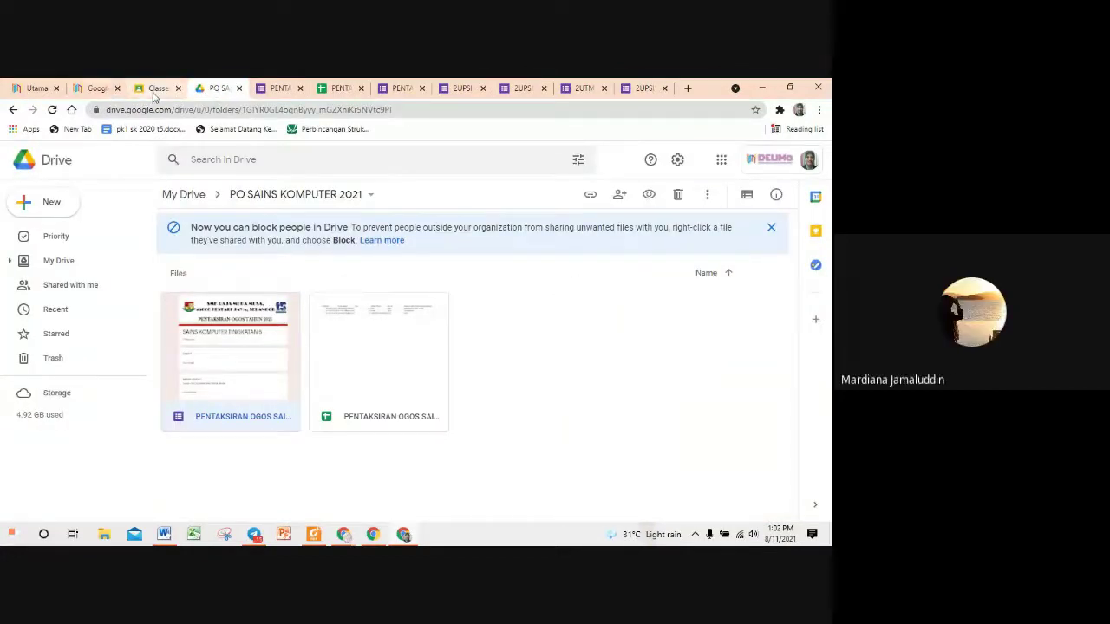
# Step: Minimise the Drive window, switch to the Google Meet call, and stop presenting the screen
pyautogui.click(763, 88)
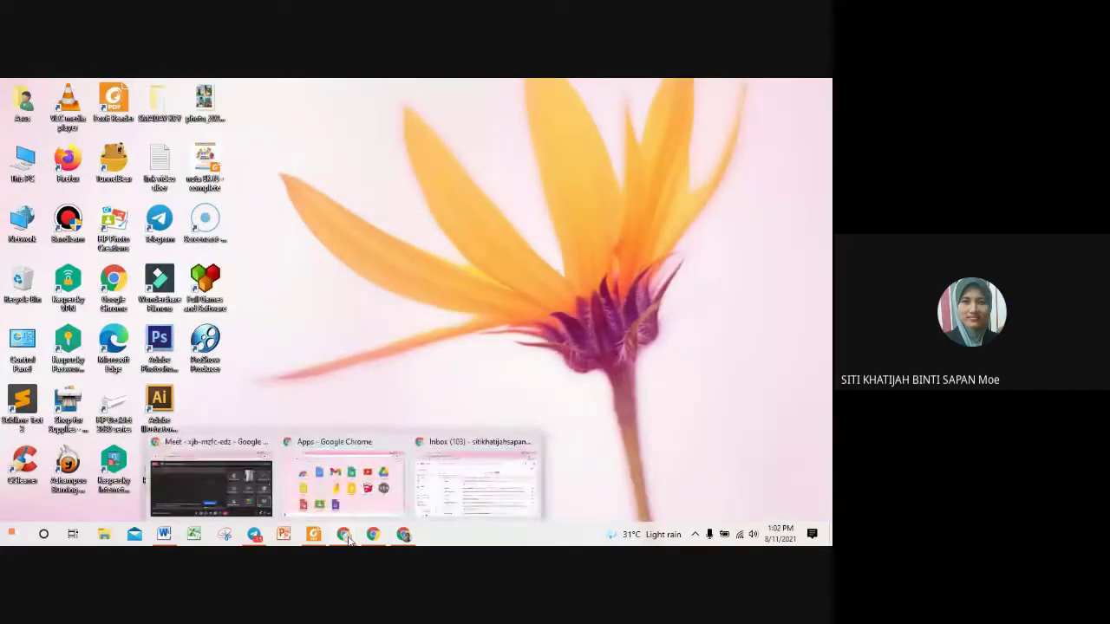
pyautogui.click(208, 487)
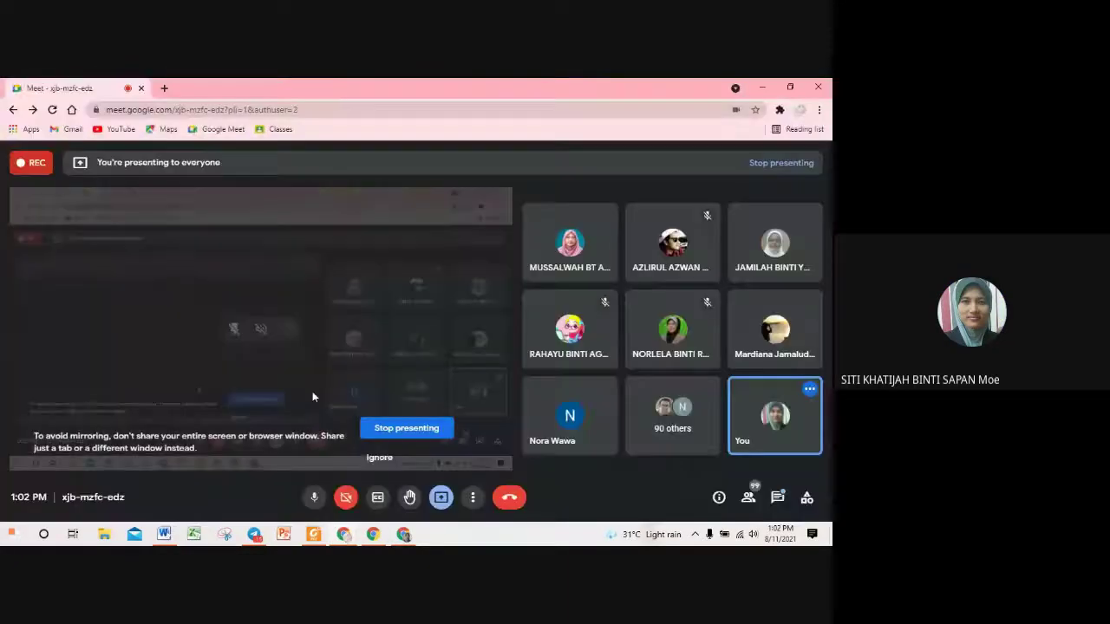
pyautogui.click(441, 498)
pyautogui.click(516, 462)
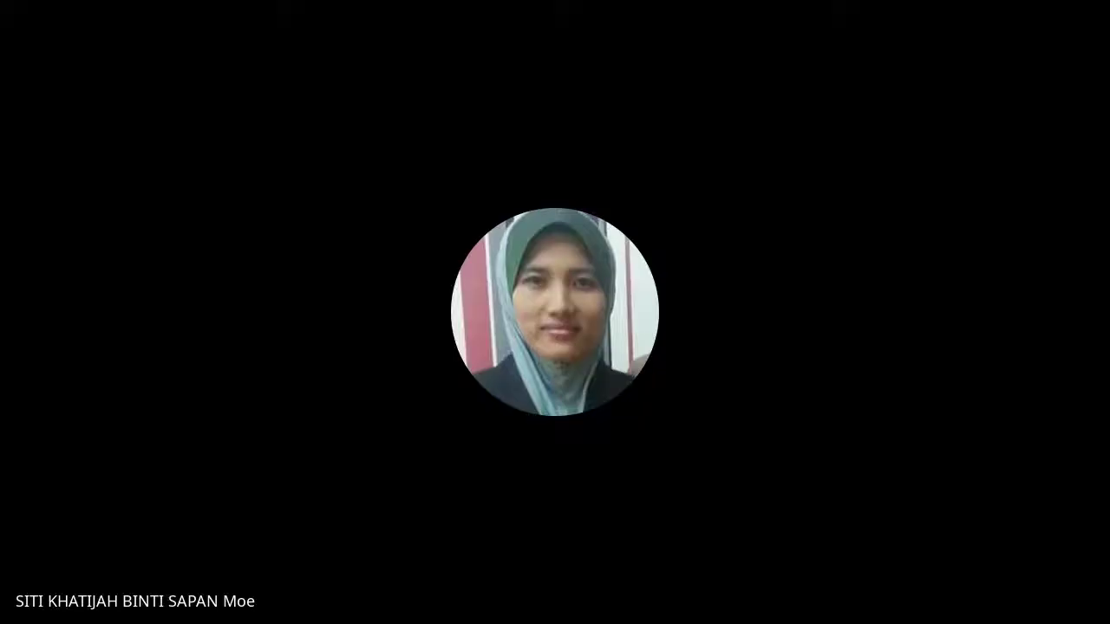